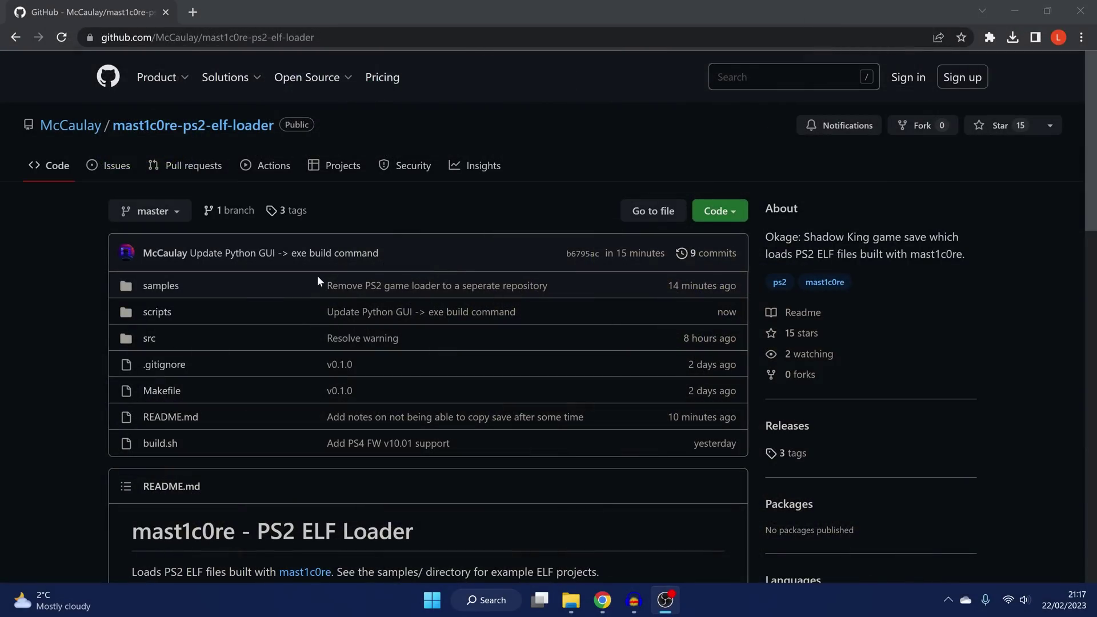
# - Skim the mast1c0re-ps2-elf-loader README, including the sections on running the loader, sending files and project compilation
pyautogui.scroll(-1, 317, 275)
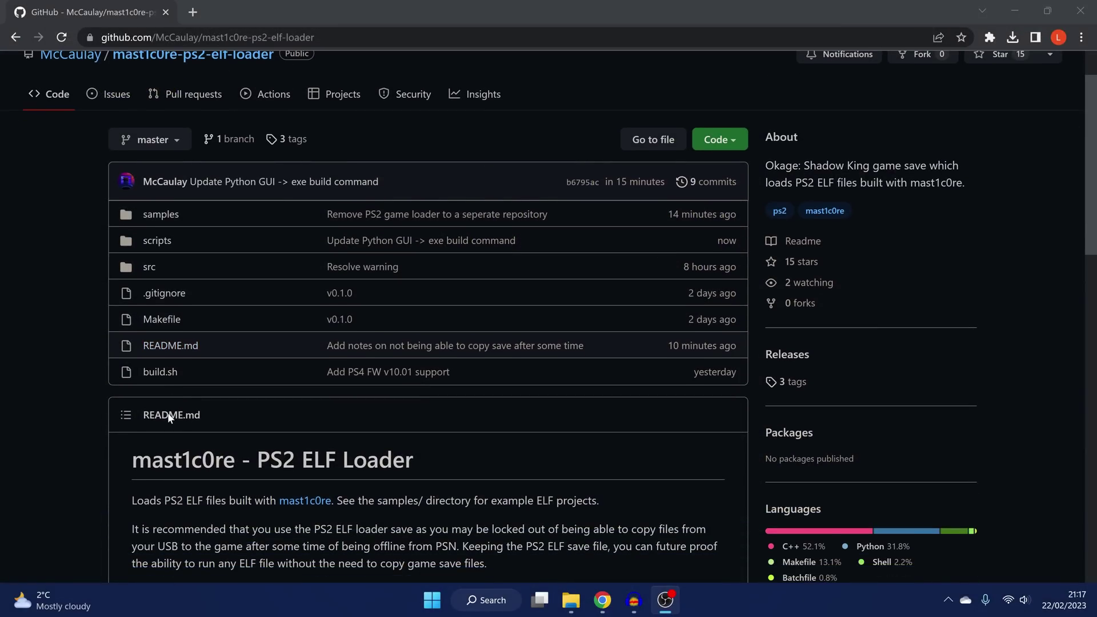
pyautogui.scroll(1, 257, 229)
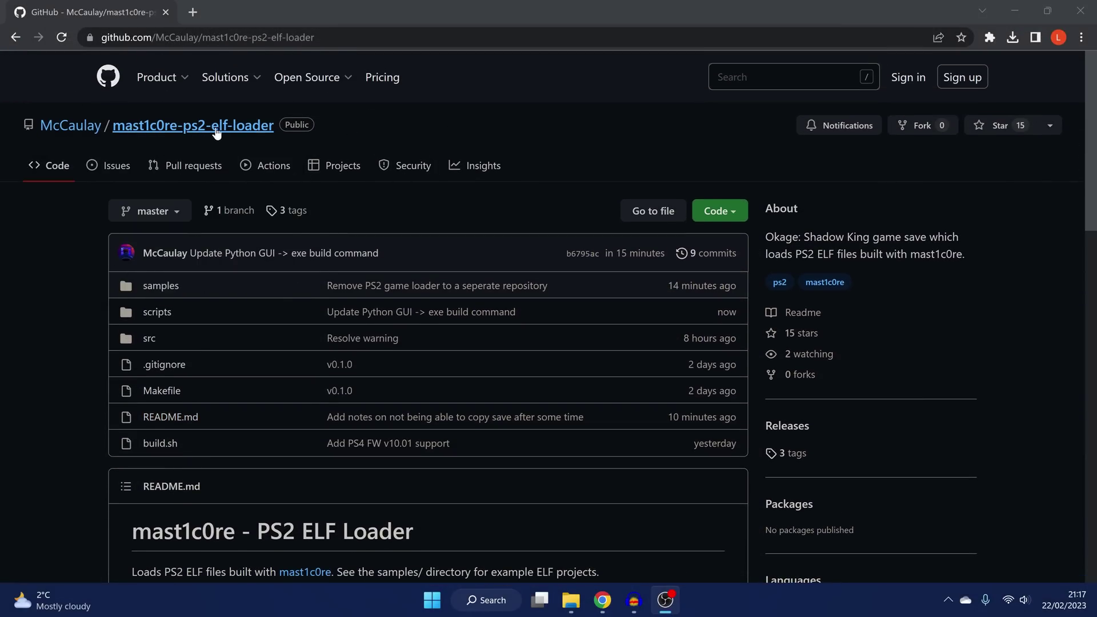
pyautogui.scroll(-8, 377, 405)
pyautogui.scroll(-4, 377, 405)
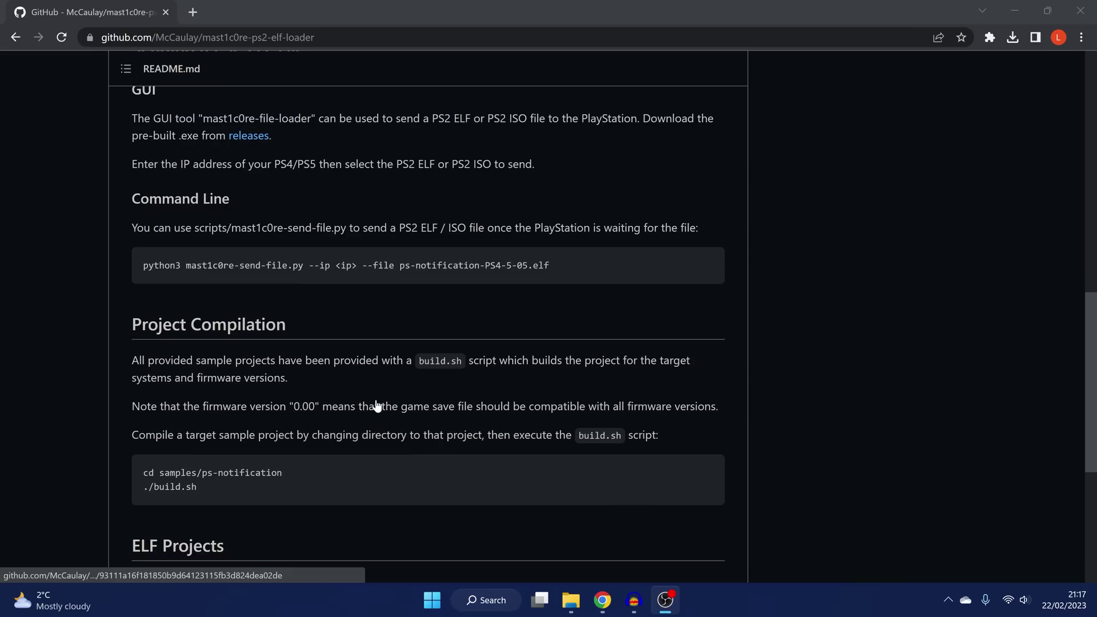
pyautogui.scroll(8, 384, 402)
pyautogui.scroll(-2, 465, 379)
pyautogui.scroll(2, 777, 124)
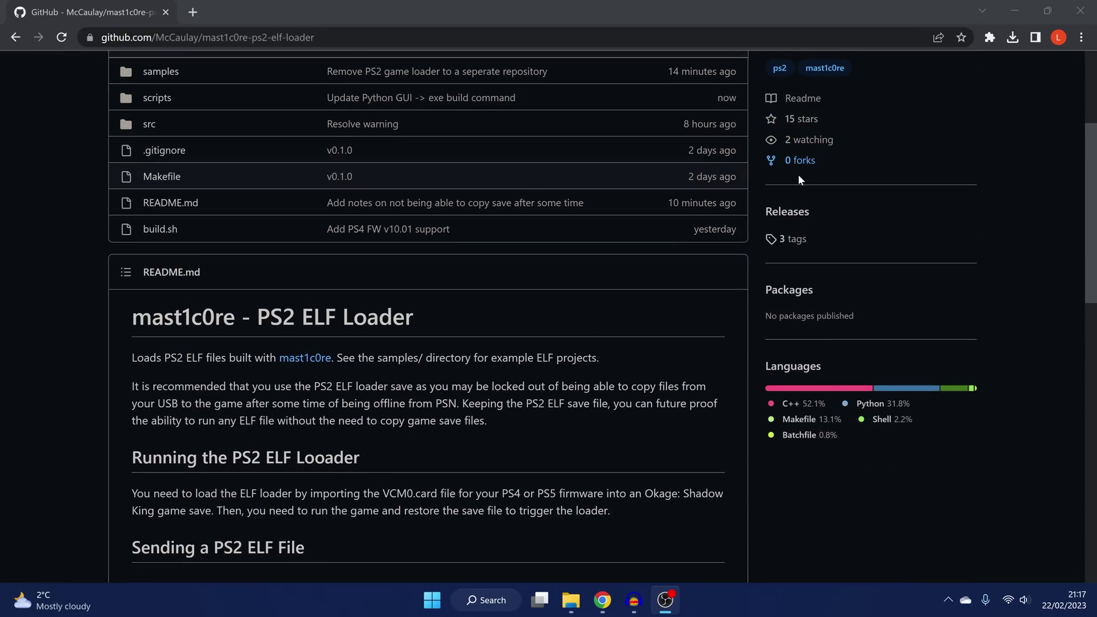
# - Open the repository's releases and expand the assets of v0.1.2 - Reliability improvements
pyautogui.click(790, 212)
pyautogui.scroll(-2, 335, 403)
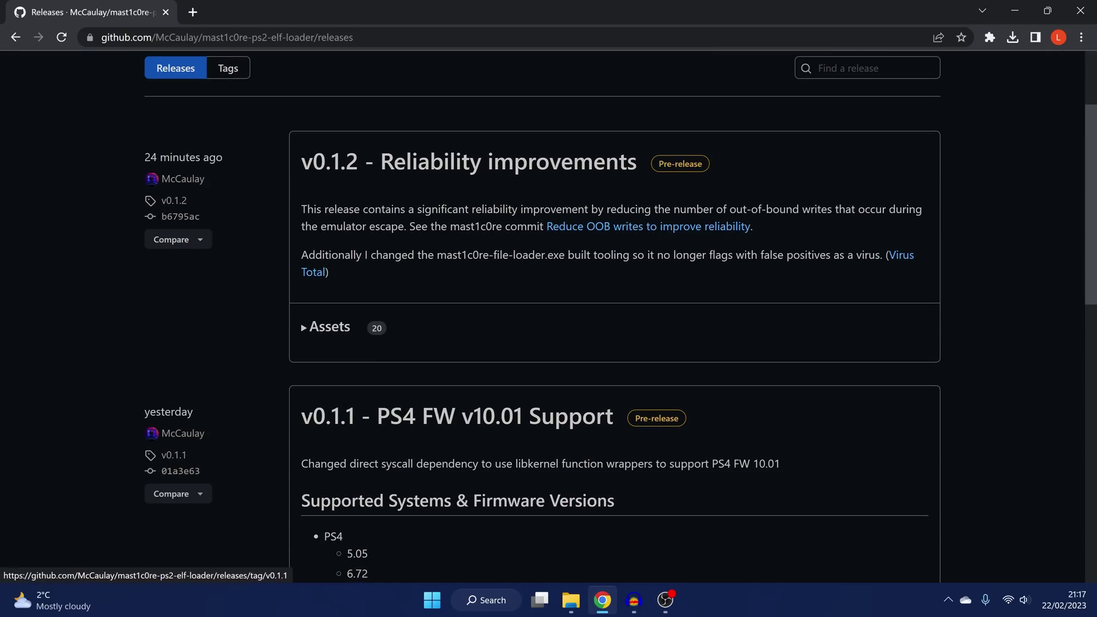
pyautogui.scroll(3, 421, 440)
pyautogui.click(336, 470)
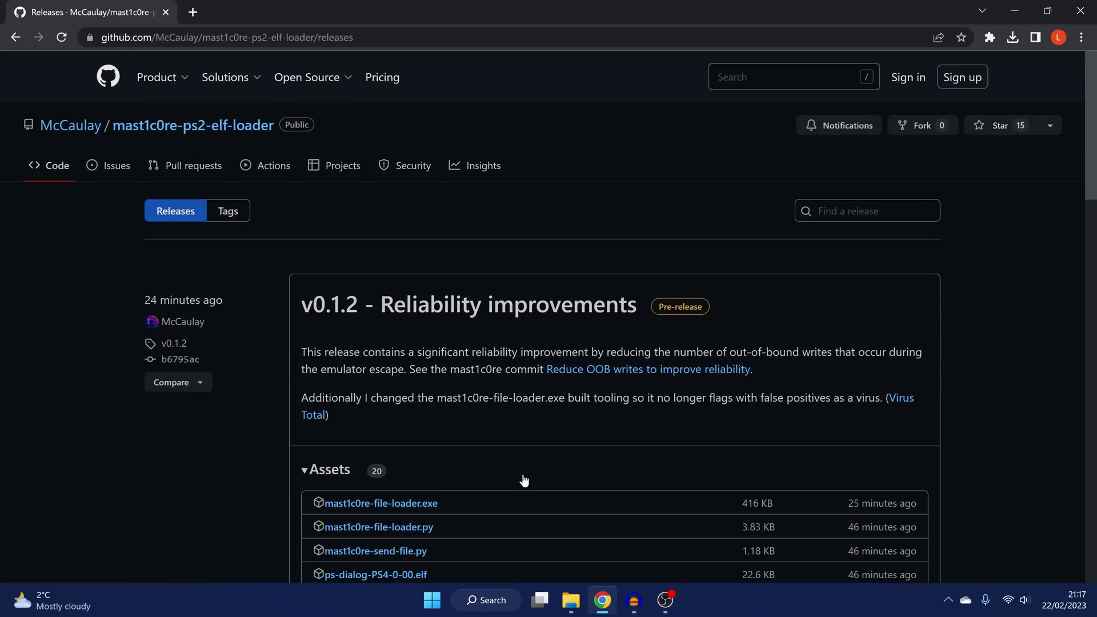
# - Examine the v0.1.2 release notes and date, and its list of loader tools, sample ELF files and VMC0 card files
pyautogui.scroll(-5, 526, 478)
pyautogui.scroll(5, 525, 476)
pyautogui.moveTo(144, 299); pyautogui.dragTo(283, 272)
pyautogui.click(282, 272)
pyautogui.scroll(-3, 529, 322)
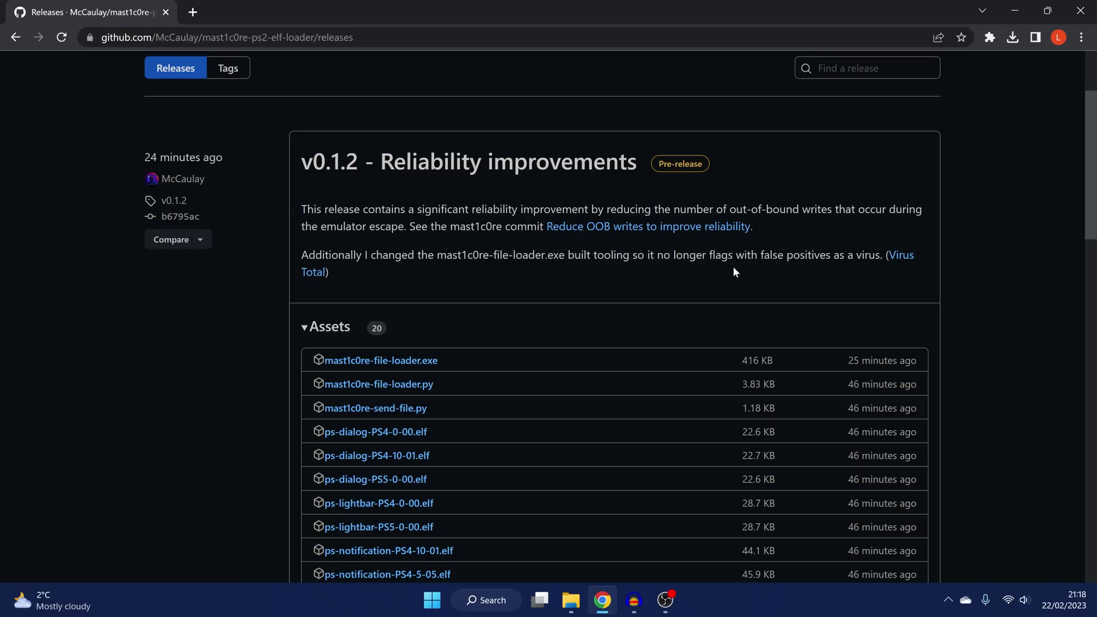
pyautogui.scroll(-6, 647, 343)
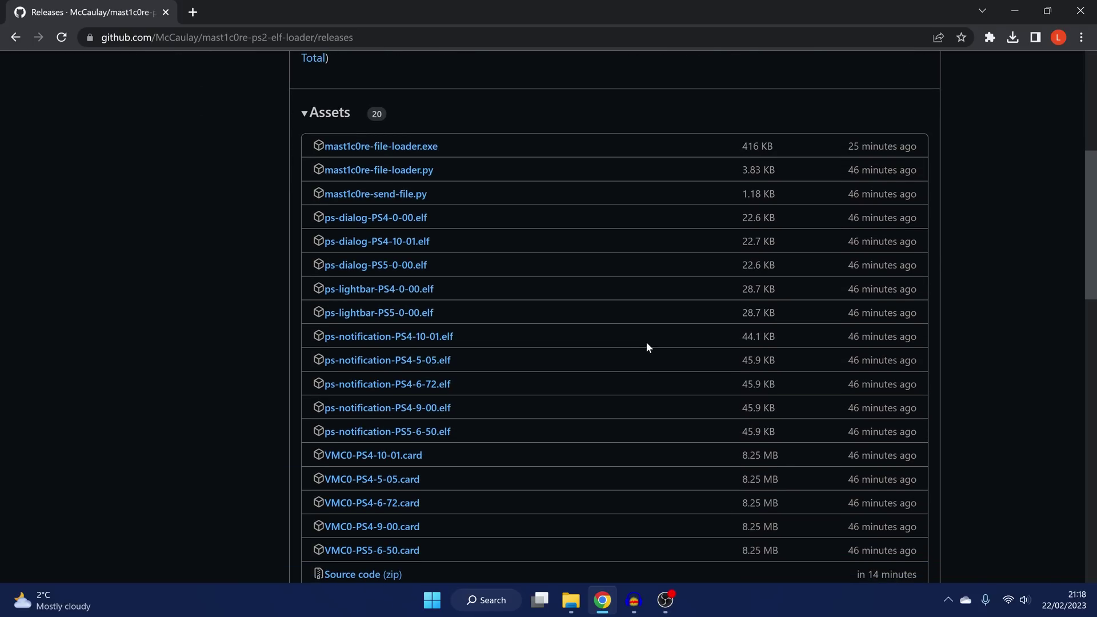
pyautogui.scroll(1, 689, 368)
pyautogui.scroll(3, 688, 368)
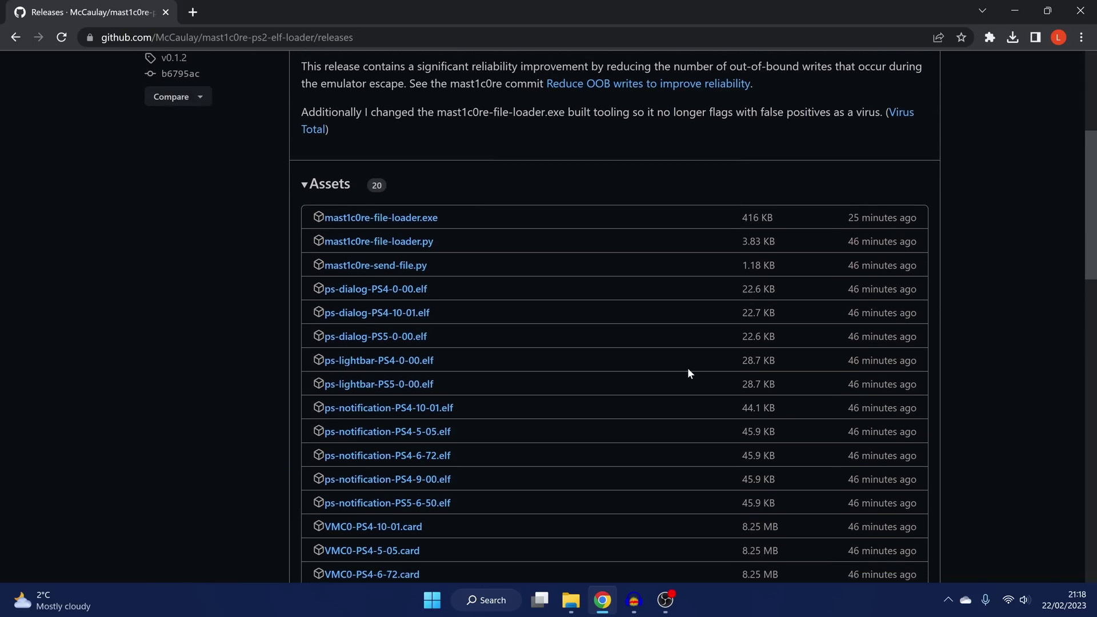
pyautogui.scroll(4, 648, 447)
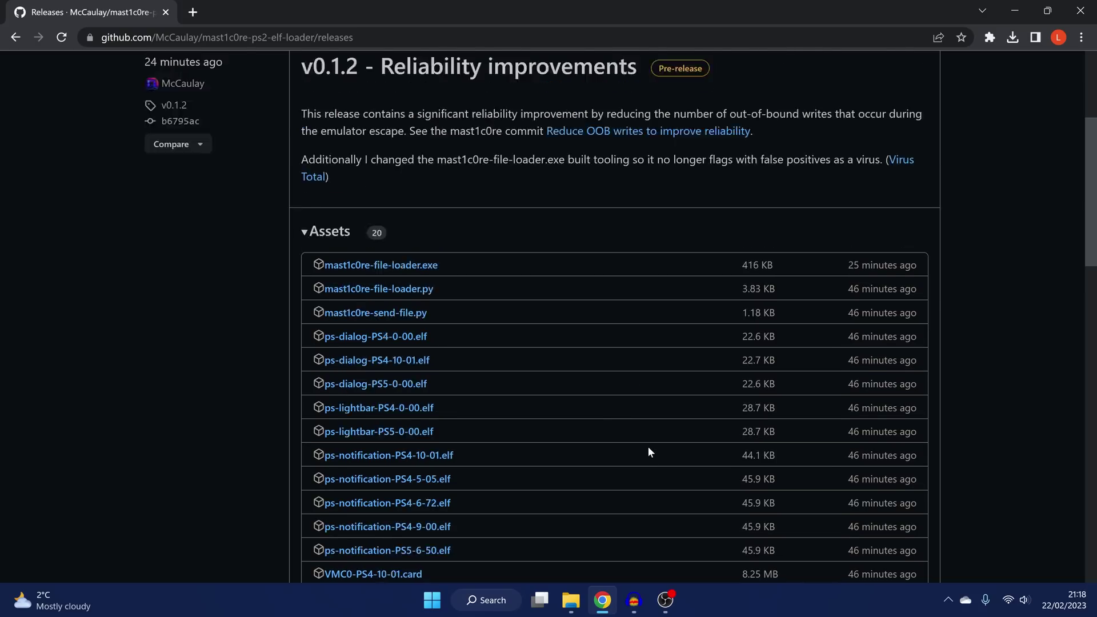
pyautogui.scroll(-1, 631, 450)
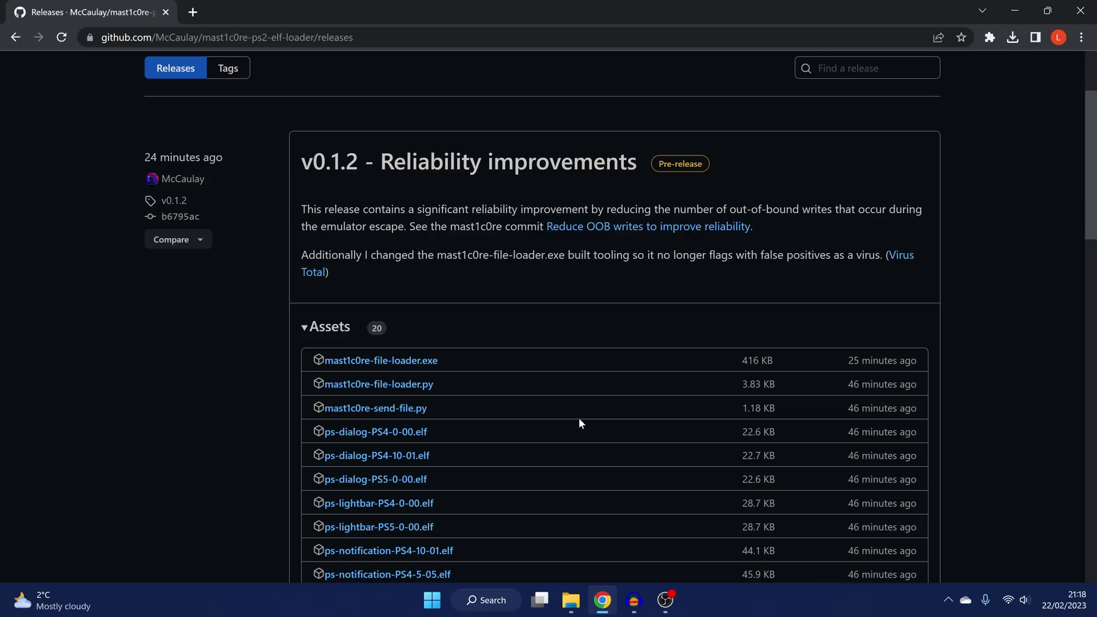
pyautogui.scroll(-1, 579, 421)
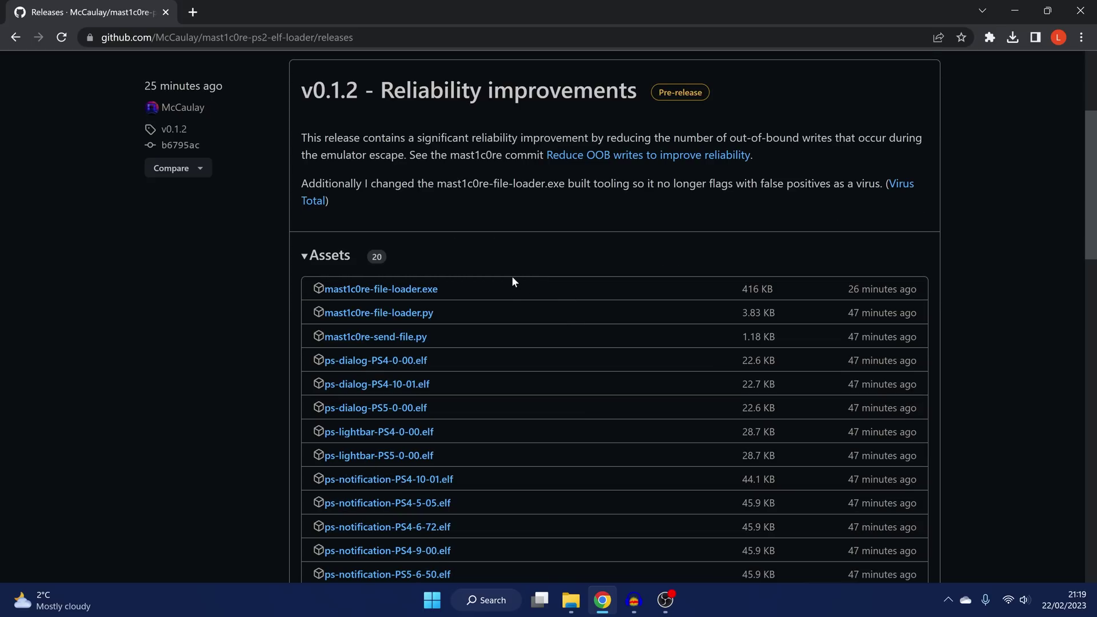
pyautogui.scroll(-4, 560, 323)
pyautogui.scroll(3, 560, 323)
pyautogui.scroll(-1, 560, 323)
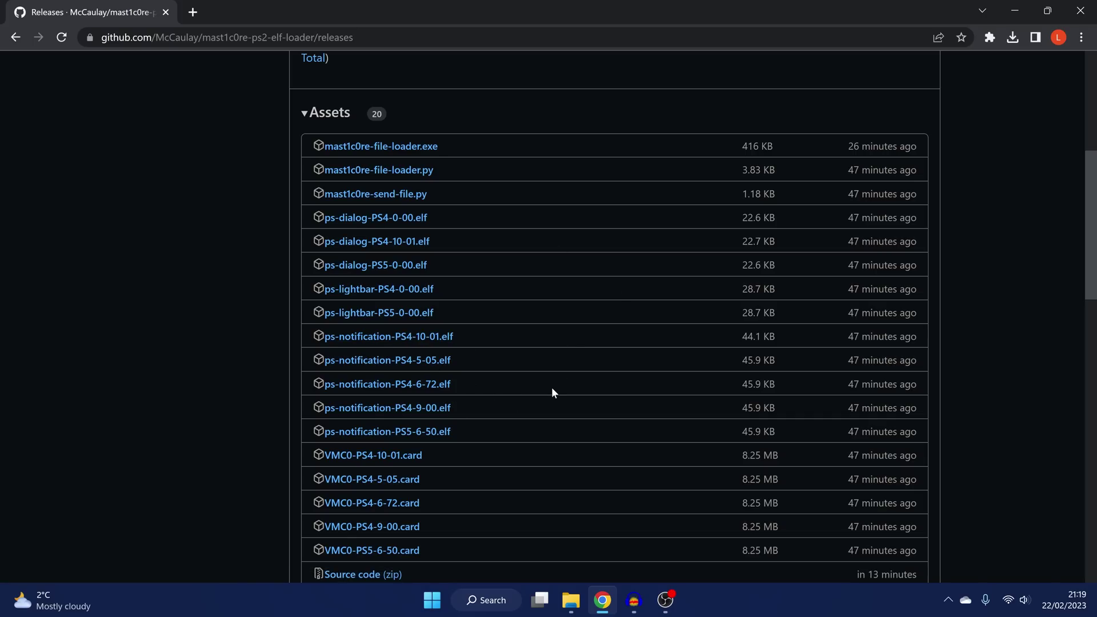
pyautogui.scroll(-2, 551, 392)
pyautogui.scroll(3, 552, 392)
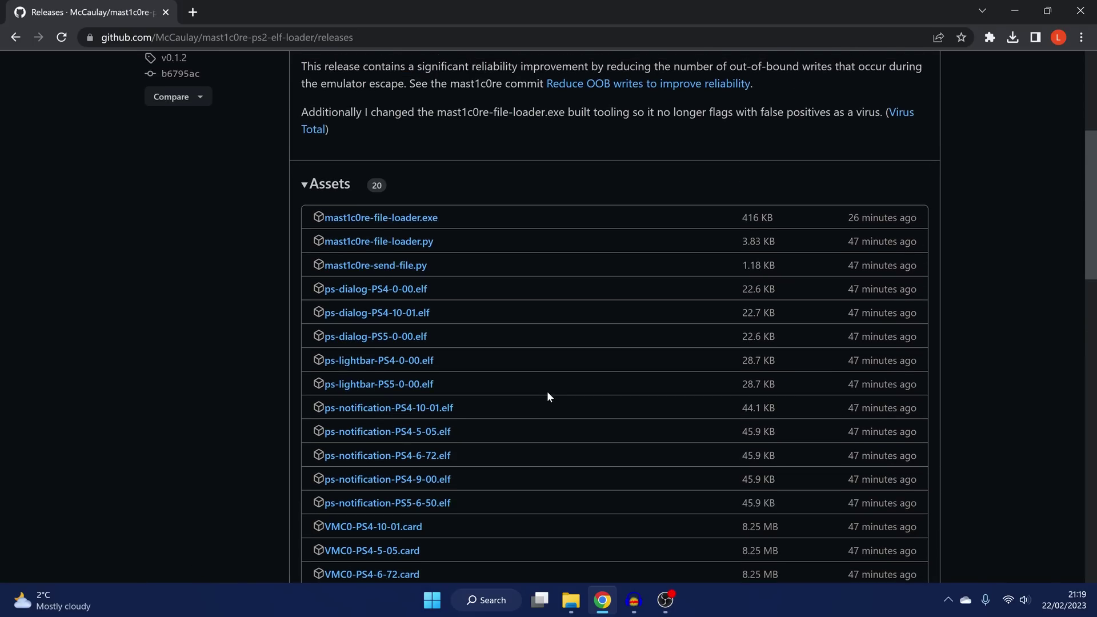
pyautogui.scroll(-1, 400, 357)
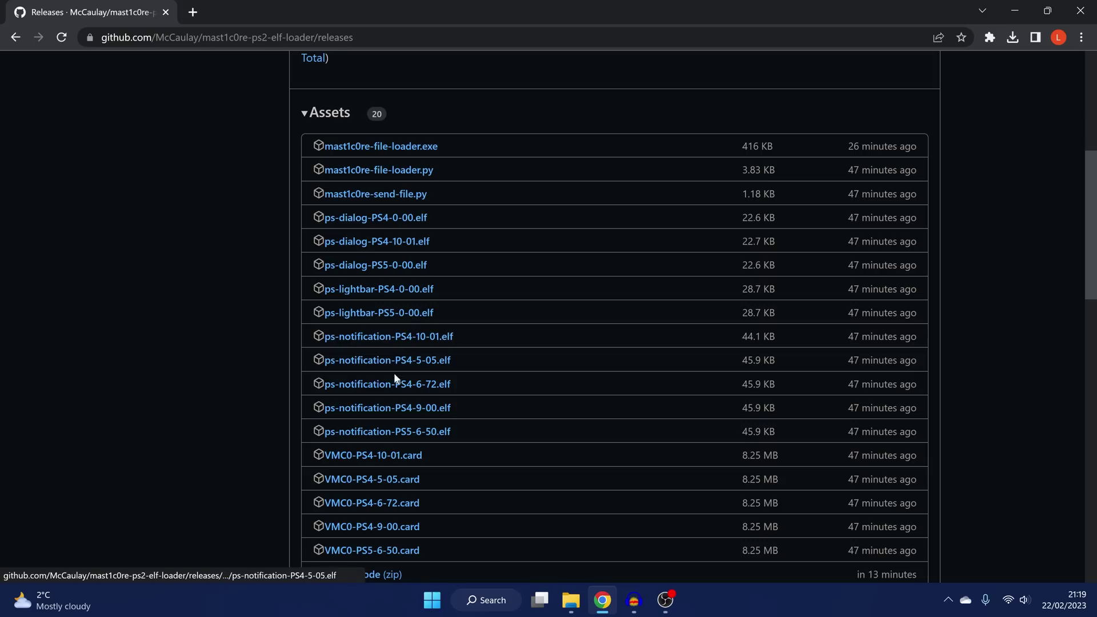
# - Expand the assets of the older release v0.1.1 - PS4 FW v10.01 Support
pyautogui.scroll(-8, 394, 377)
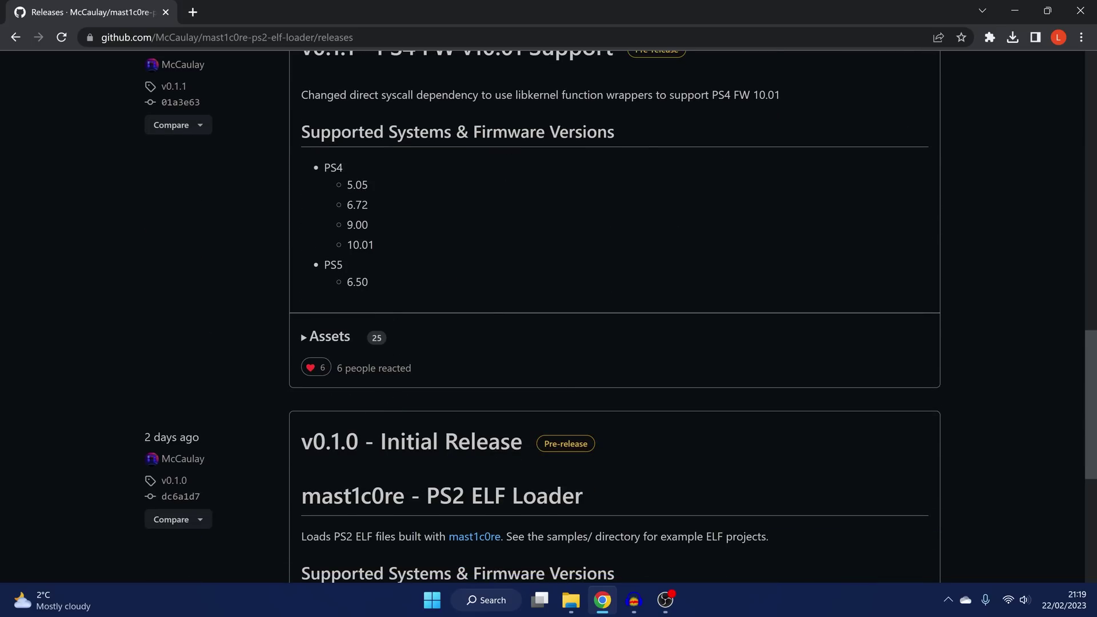
pyautogui.click(329, 337)
pyautogui.scroll(-5, 389, 350)
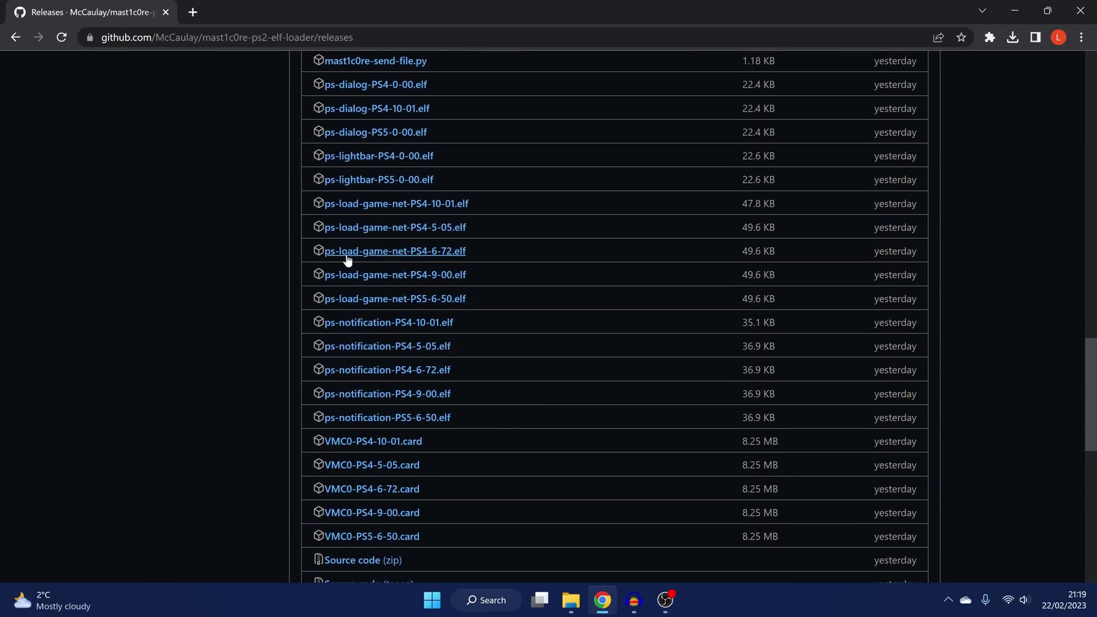
# - Examine the ps-load-game-net and other sample ELF files offered for each console firmware in the v0.1.1 assets
pyautogui.scroll(3, 503, 387)
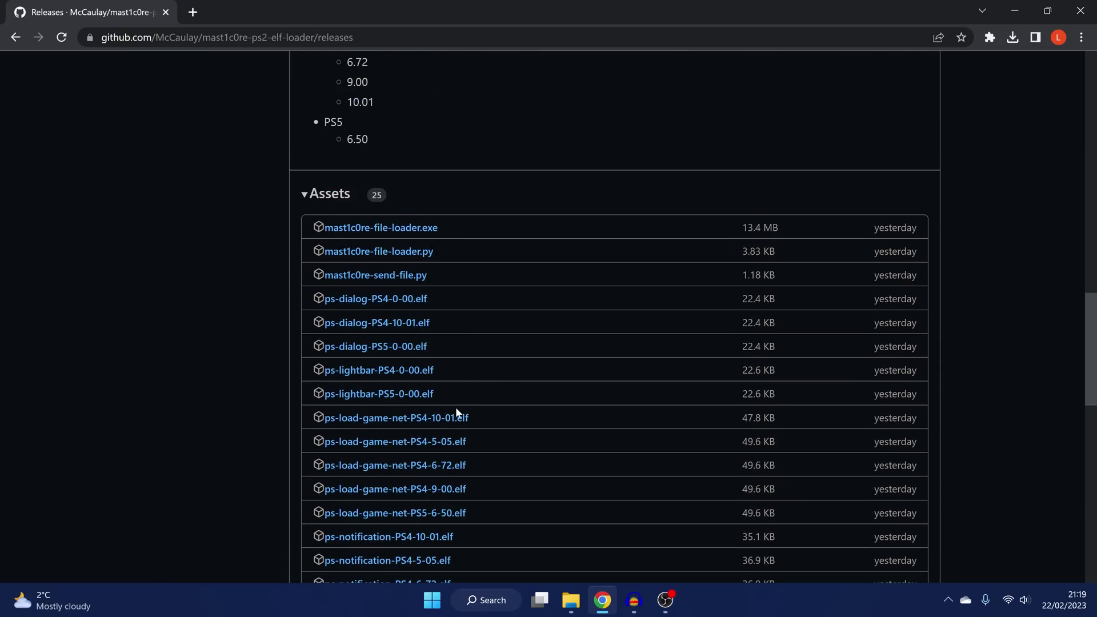
pyautogui.scroll(-2, 434, 368)
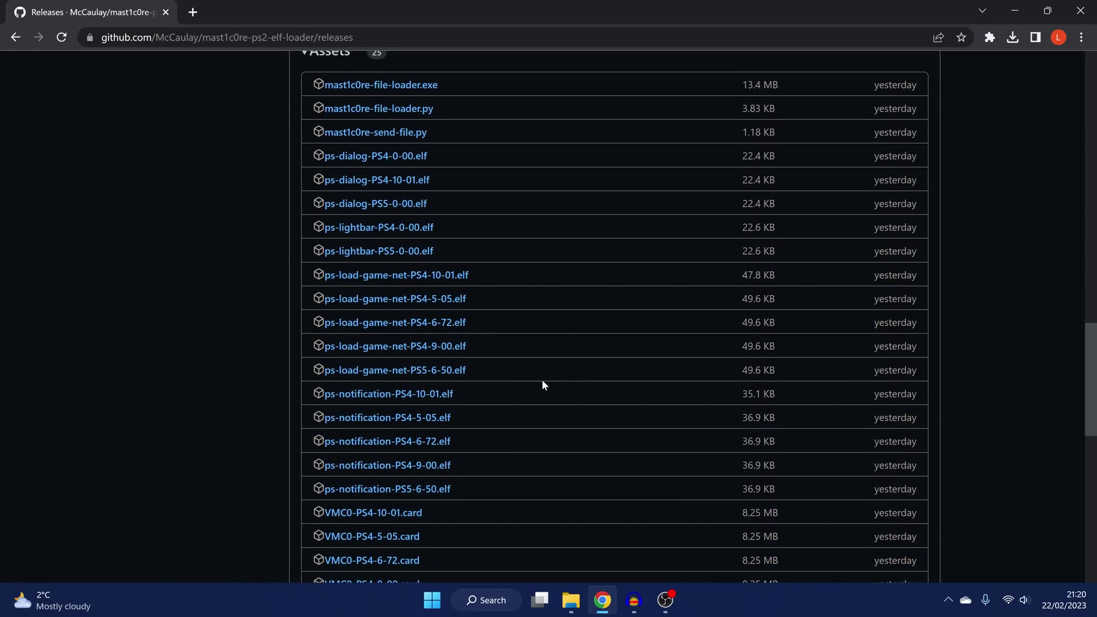
pyautogui.scroll(-1, 525, 322)
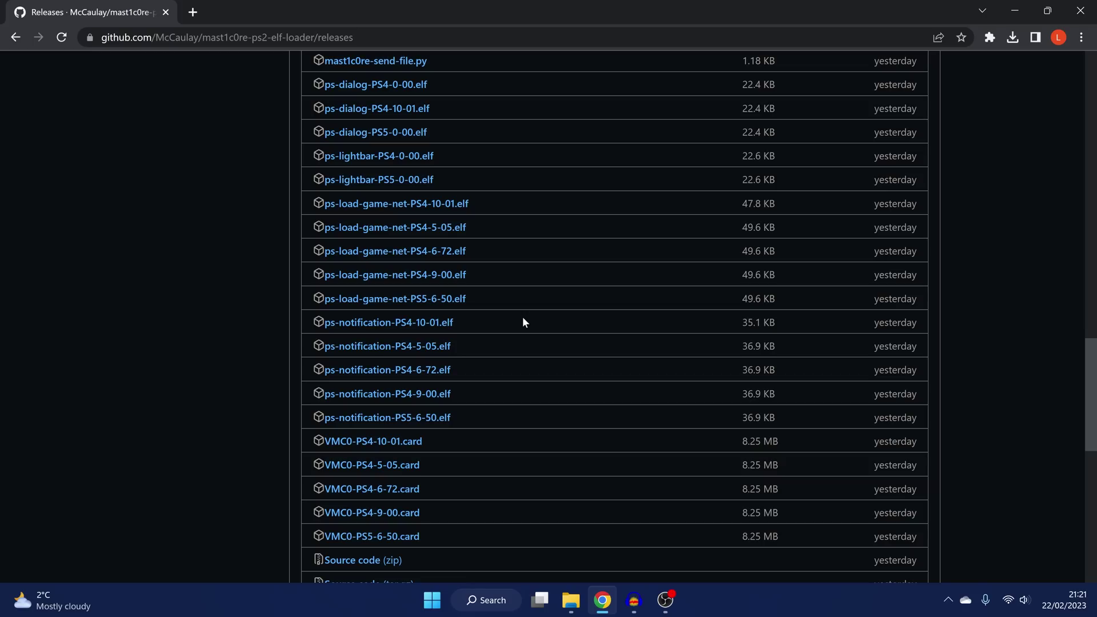
pyautogui.scroll(1, 523, 318)
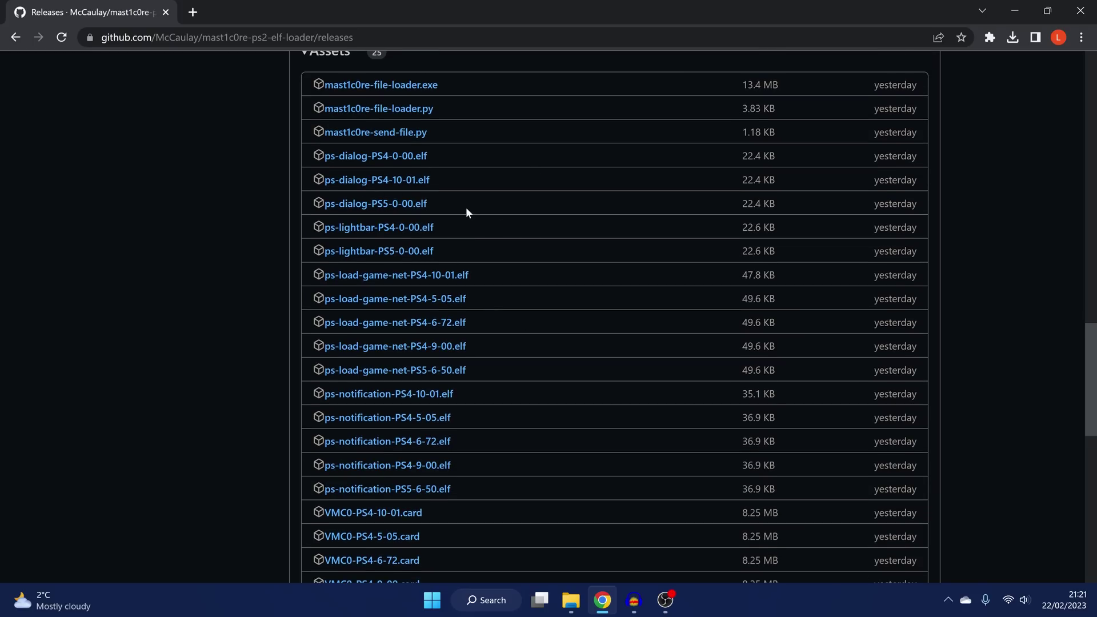
pyautogui.scroll(-1, 526, 439)
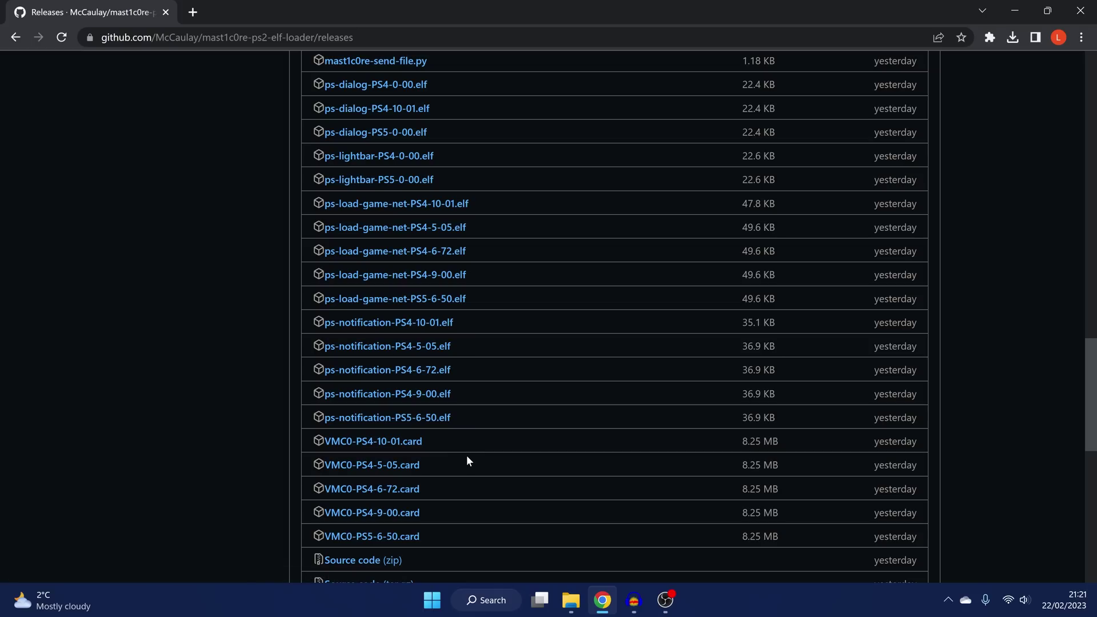
pyautogui.scroll(1, 469, 460)
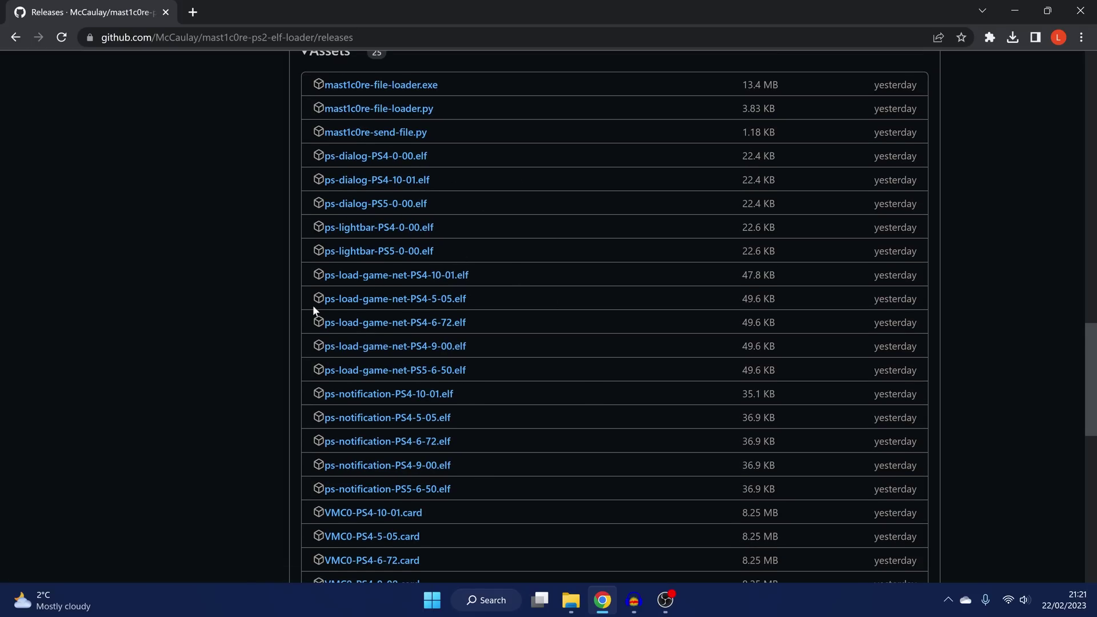
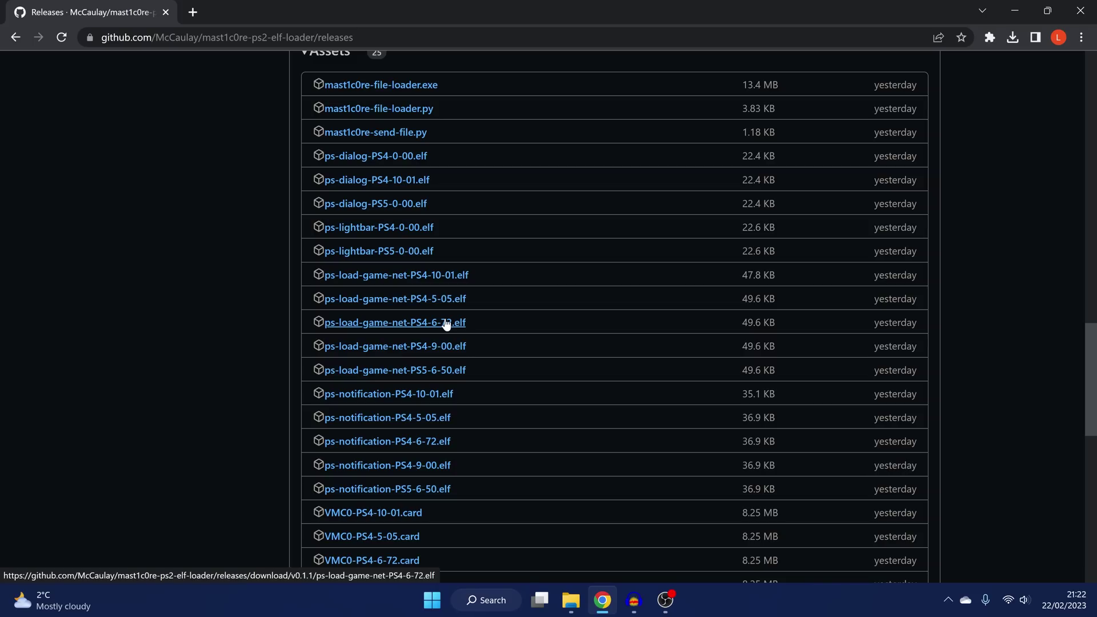
# - Highlight the VMC0 card files in the v0.1.1 assets, check the supported firmware versions, and clear the highlight
pyautogui.scroll(-3, 454, 374)
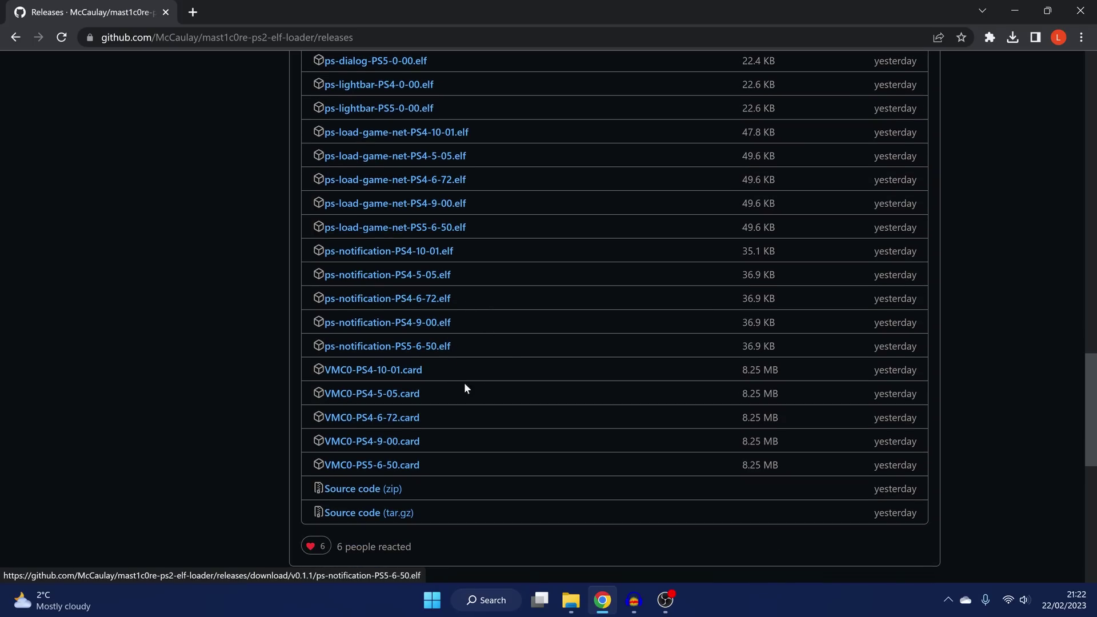
pyautogui.moveTo(454, 458); pyautogui.dragTo(301, 367)
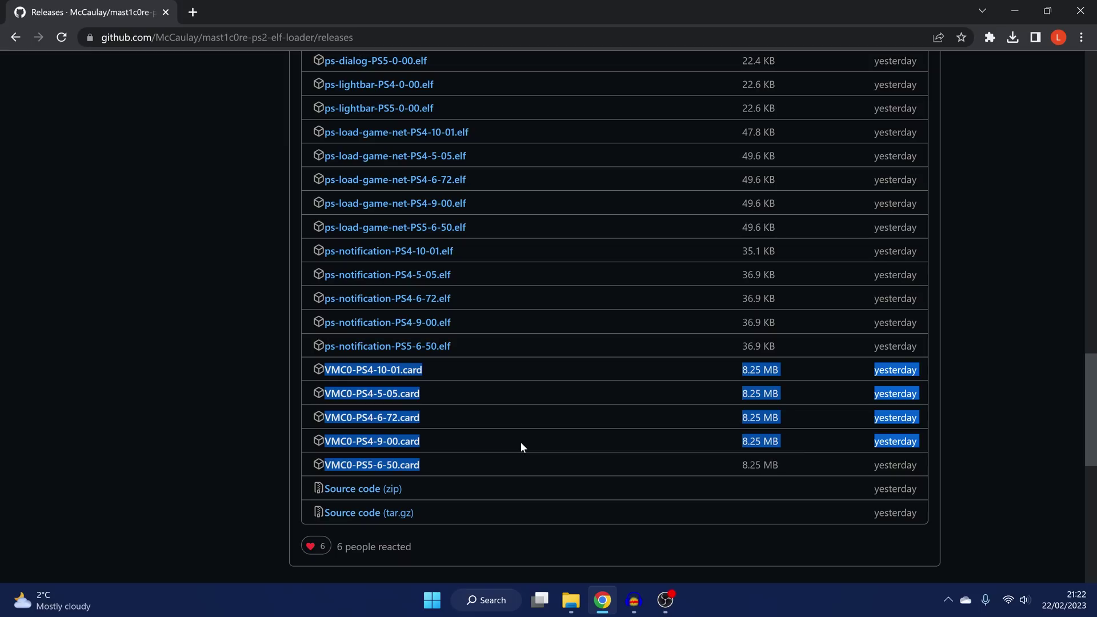
pyautogui.scroll(3, 545, 414)
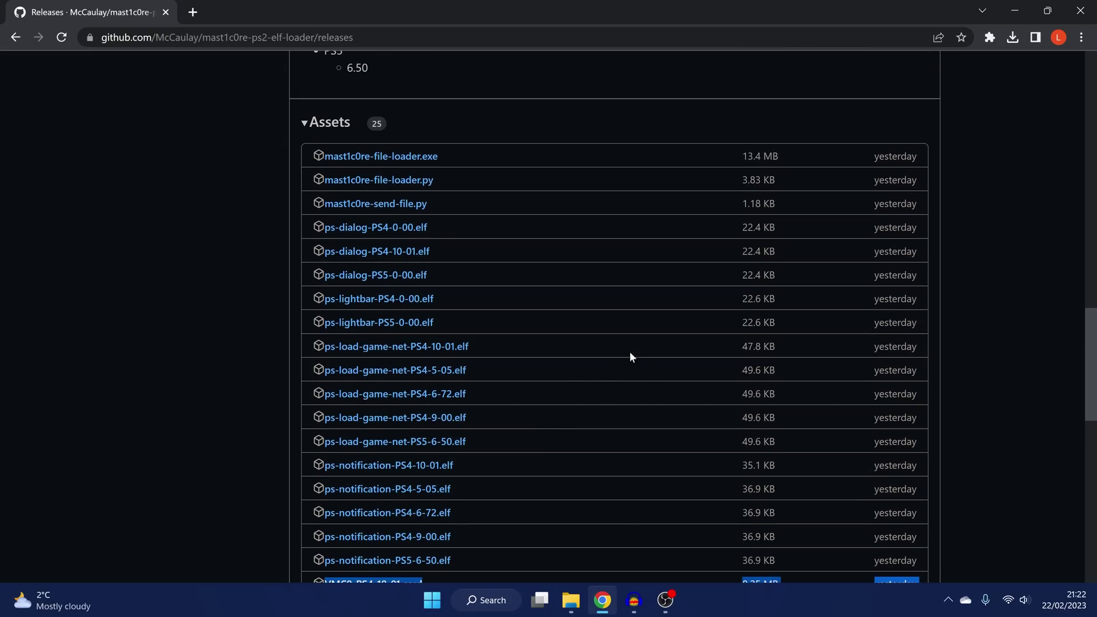
pyautogui.scroll(5, 570, 377)
pyautogui.scroll(-2, 594, 337)
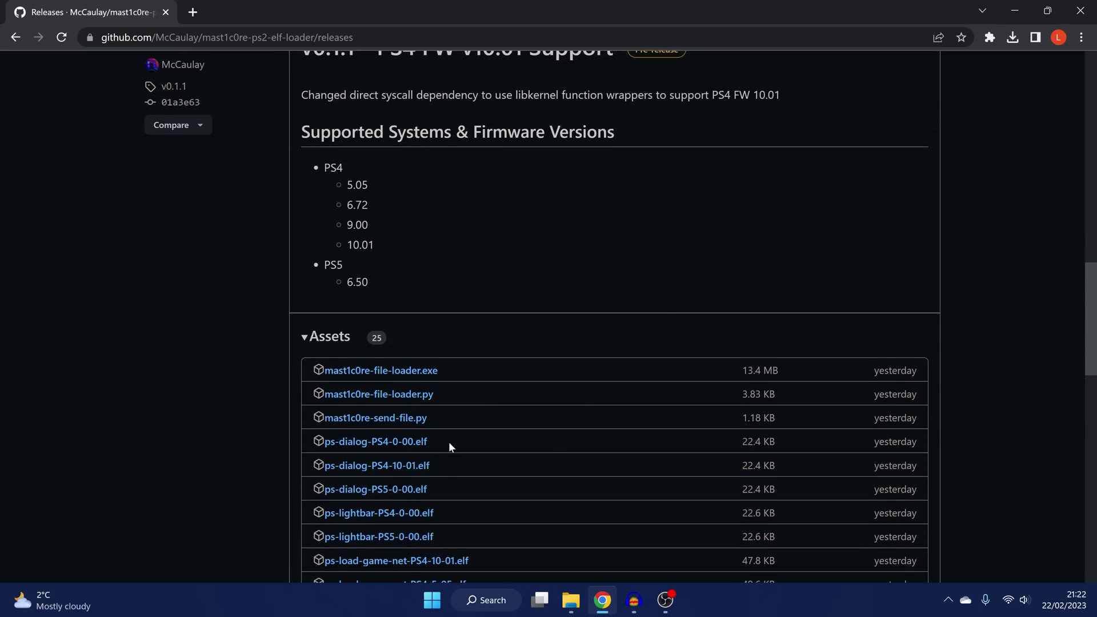
pyautogui.scroll(-1, 448, 442)
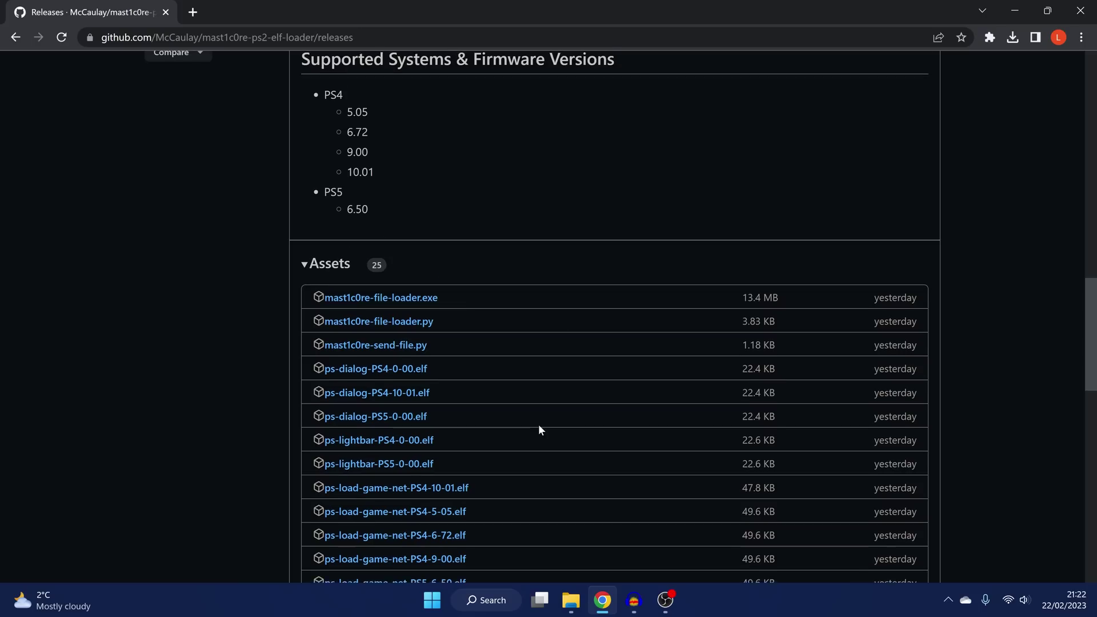
pyautogui.scroll(-4, 538, 425)
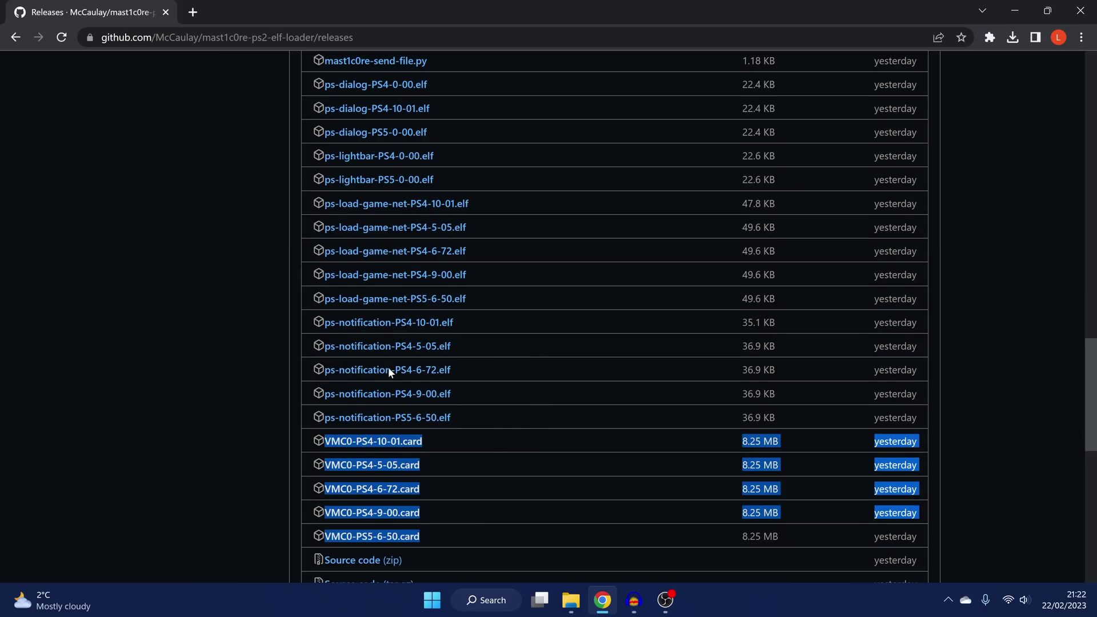
pyautogui.scroll(1, 538, 395)
pyautogui.click(538, 395)
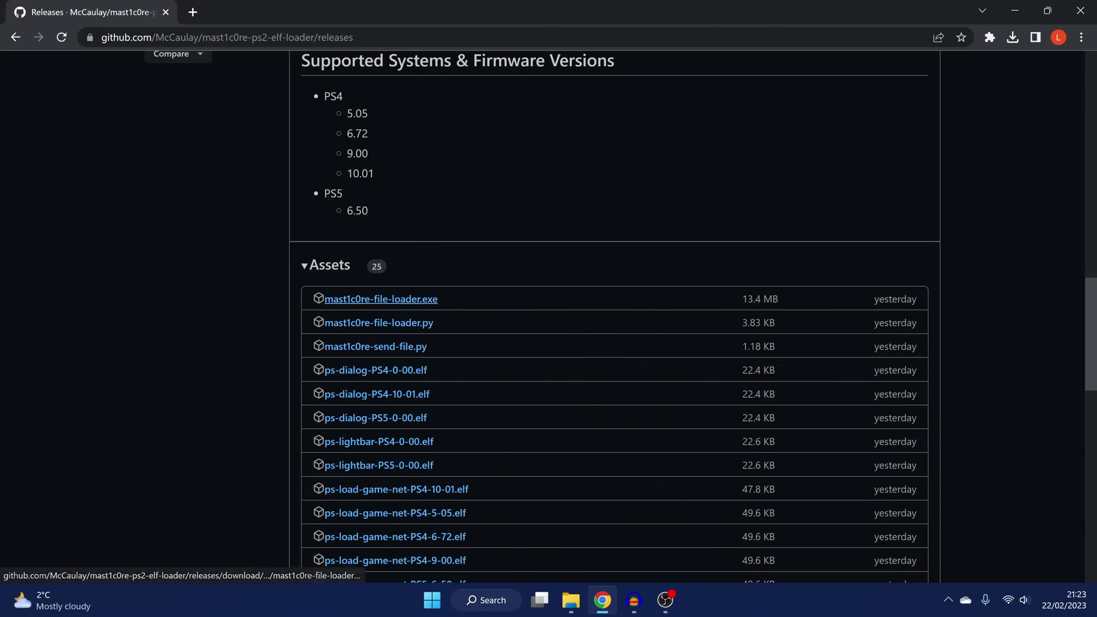
# - Highlight mast1c0re-file-loader.exe in the v0.1.1 assets, and both Python scripts and mast1c0re-file-loader.exe in the v0.1.2 assets
pyautogui.moveTo(442, 300); pyautogui.dragTo(311, 297)
pyautogui.moveTo(463, 323); pyautogui.dragTo(288, 303)
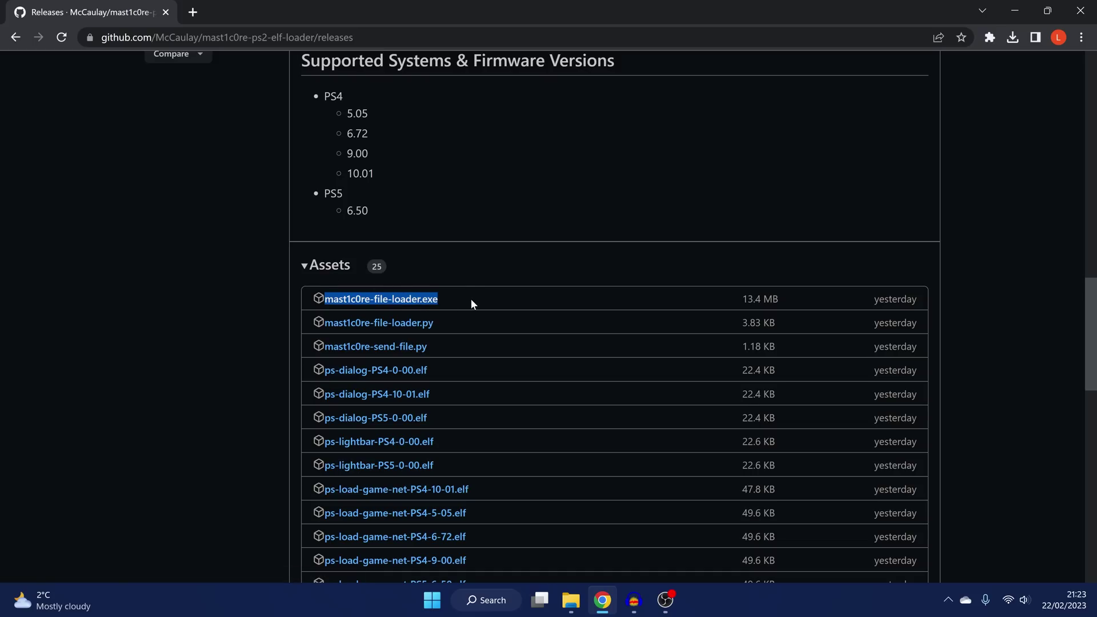
pyautogui.scroll(15, 485, 300)
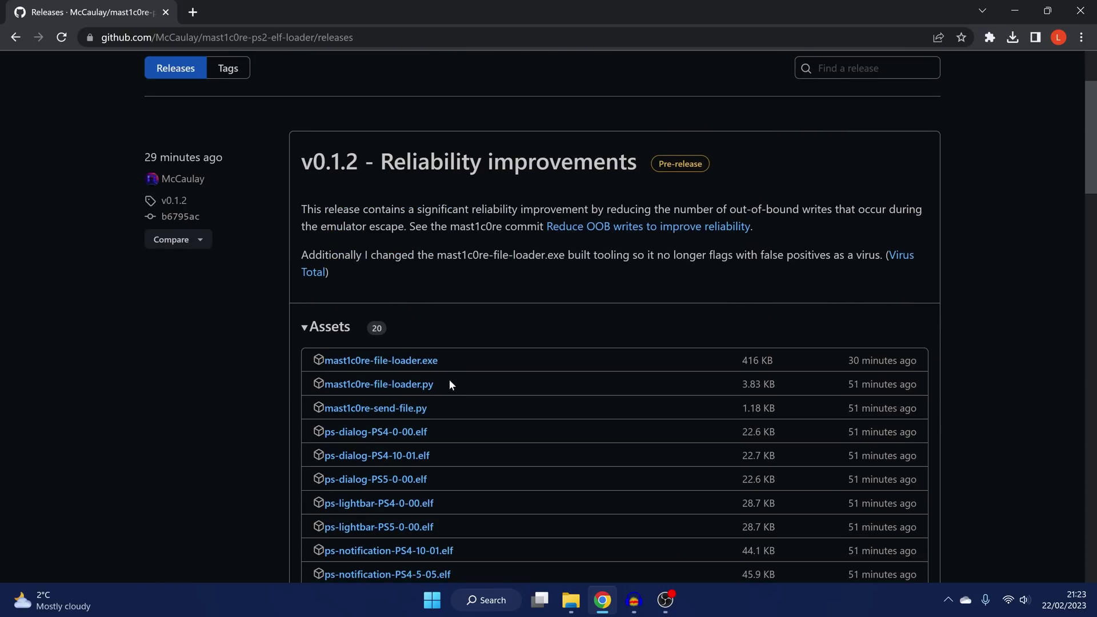
pyautogui.moveTo(457, 406); pyautogui.dragTo(310, 386)
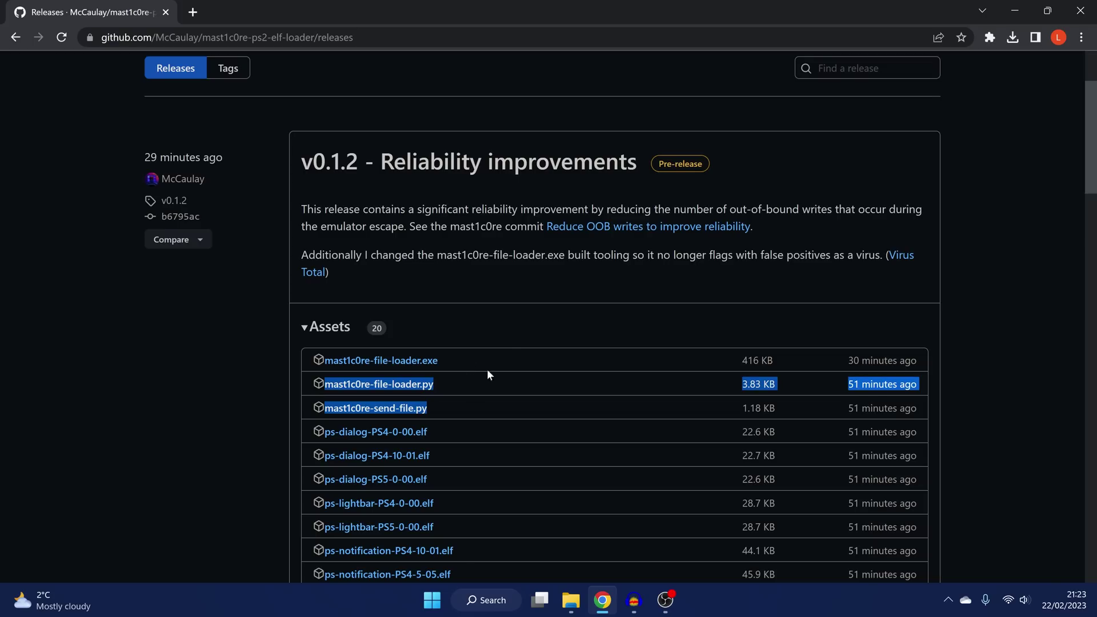
pyautogui.moveTo(451, 366); pyautogui.dragTo(321, 361)
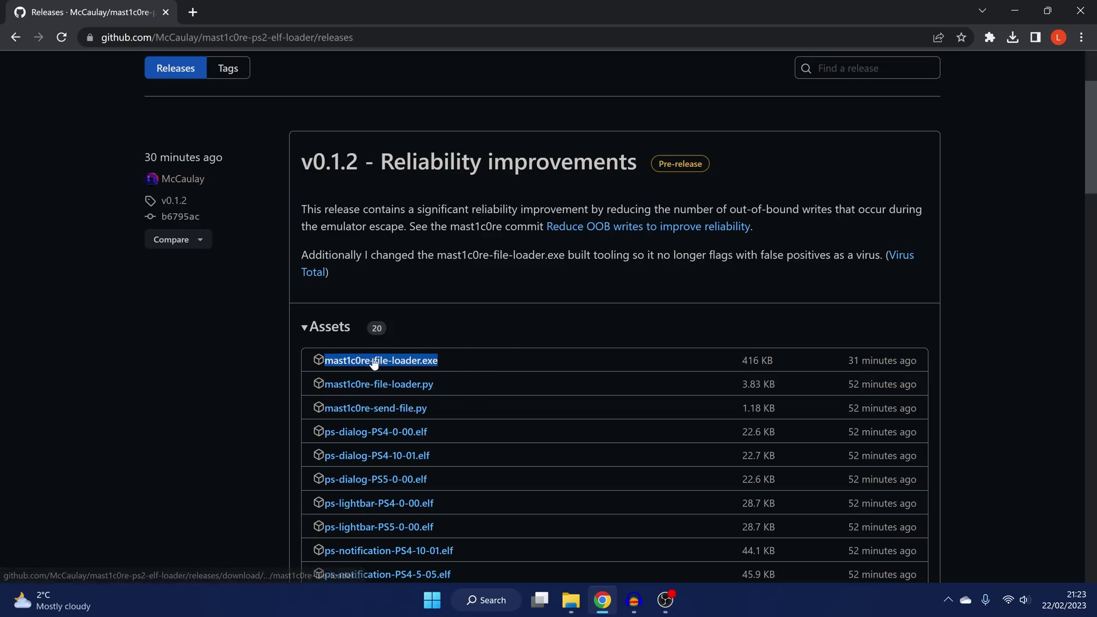
# - Clear the highlight on the releases page, then start OKAGE: Shadow King on the PS5 and restore its saved game
pyautogui.click(475, 358)
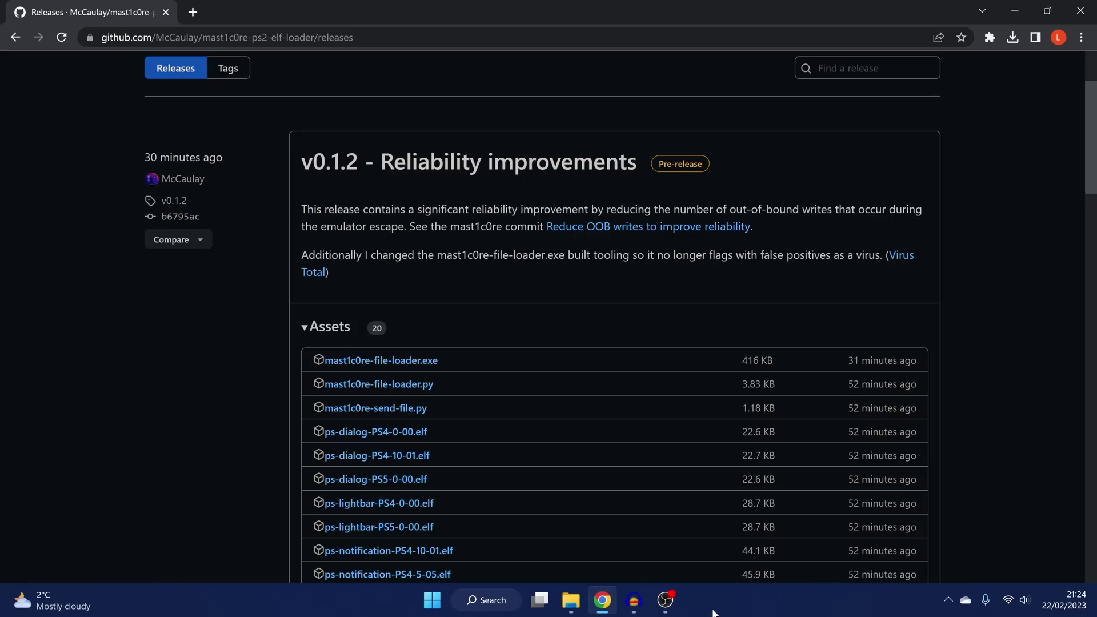
pyautogui.click(668, 601)
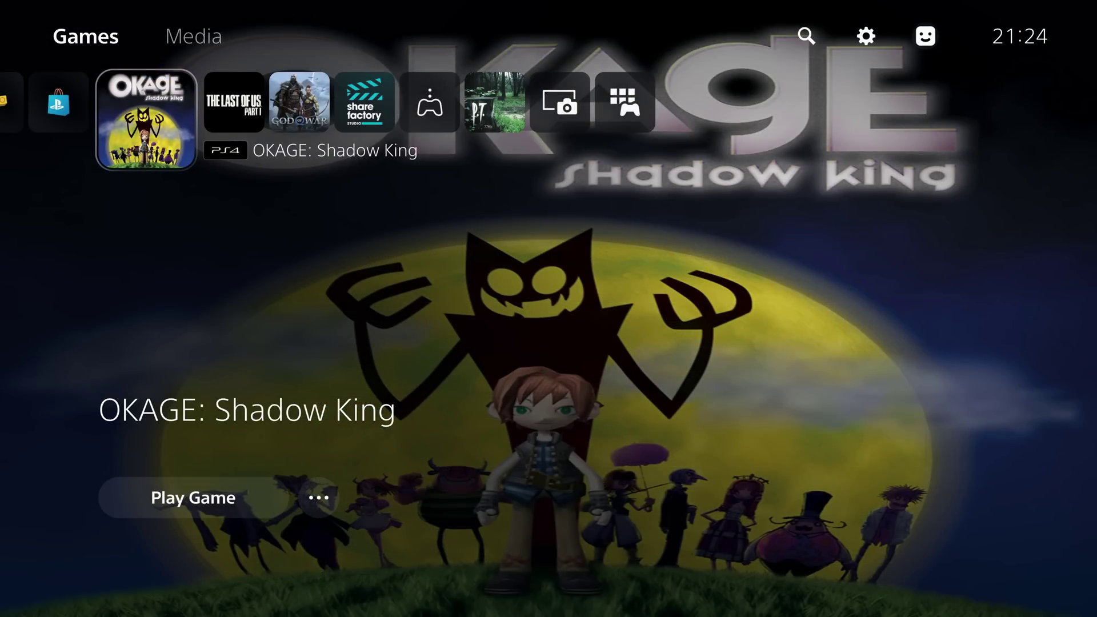
pyautogui.press('Return')
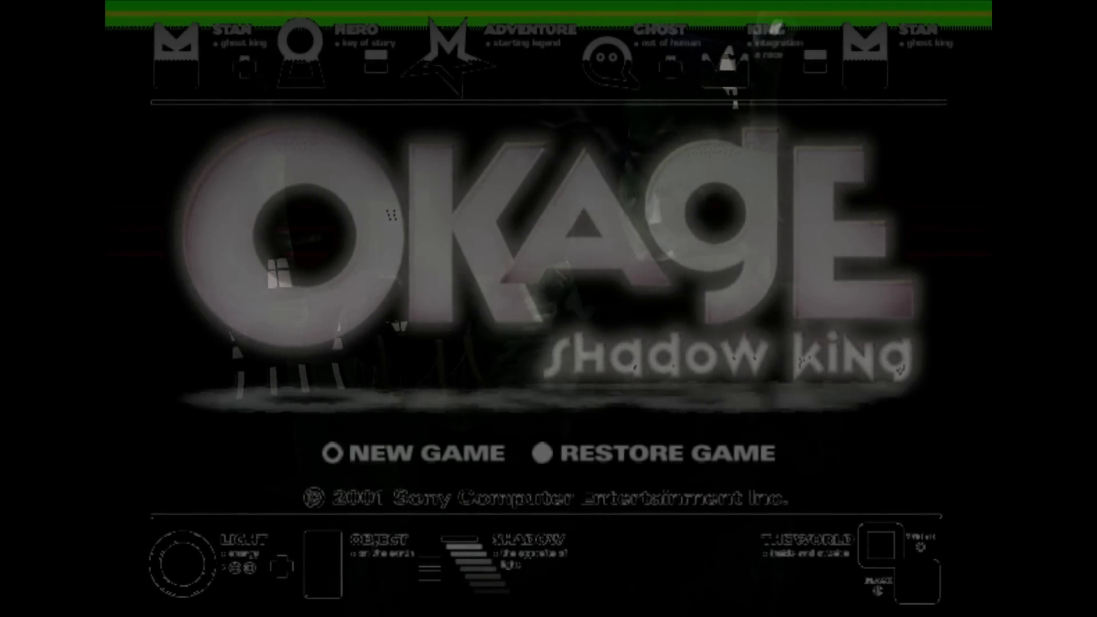
pyautogui.press('Right')
pyautogui.press('Return')
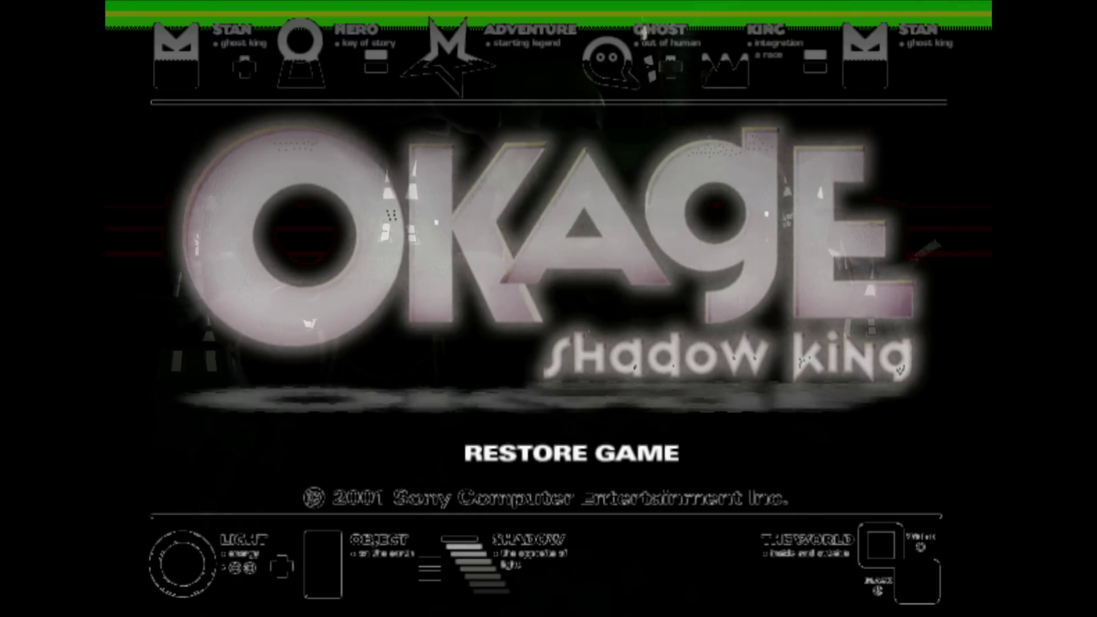
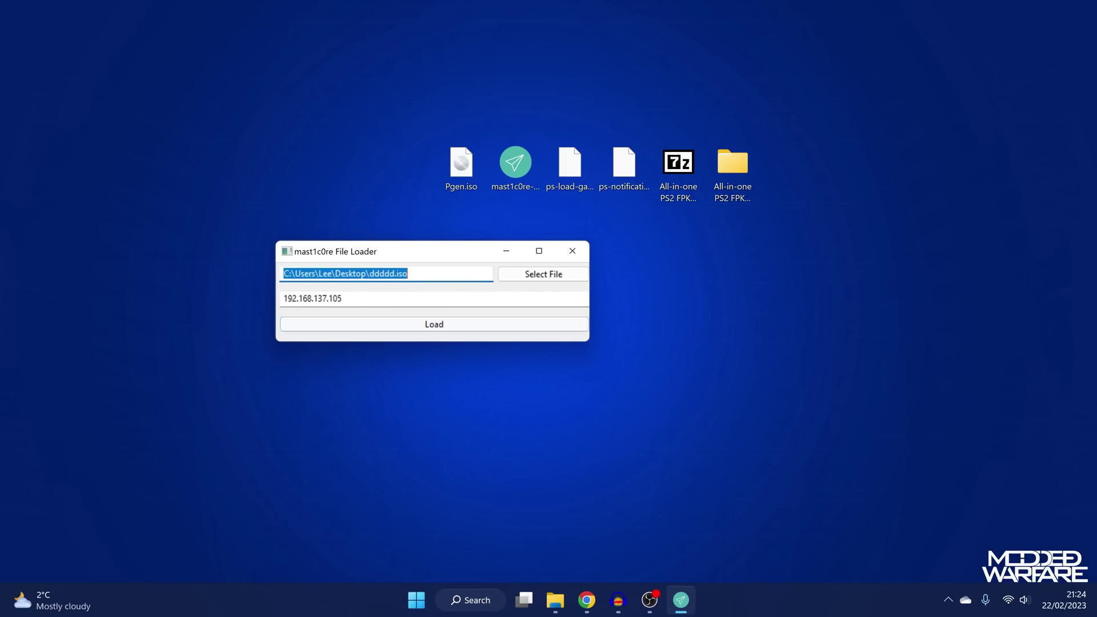
# - In mast1c0re File Loader, select ps-load-game-net-PS5-6-50.elf from the Desktop and load it to the console at 192.168.137.105
pyautogui.press('Tab')
pyautogui.click(323, 298)
pyautogui.hotkey('ctrl', 'a')
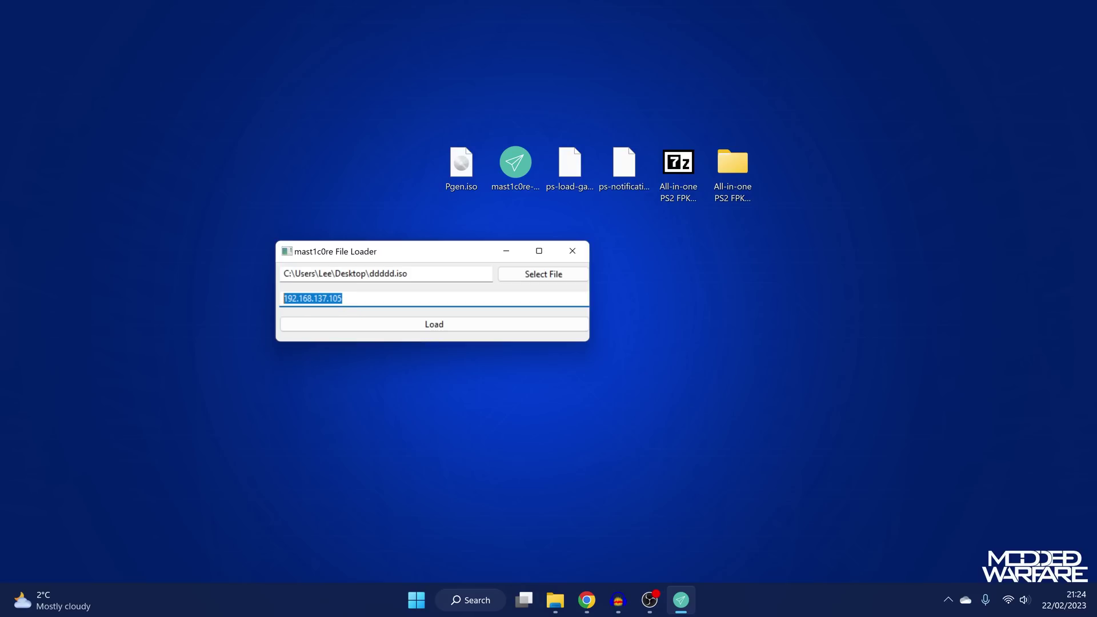
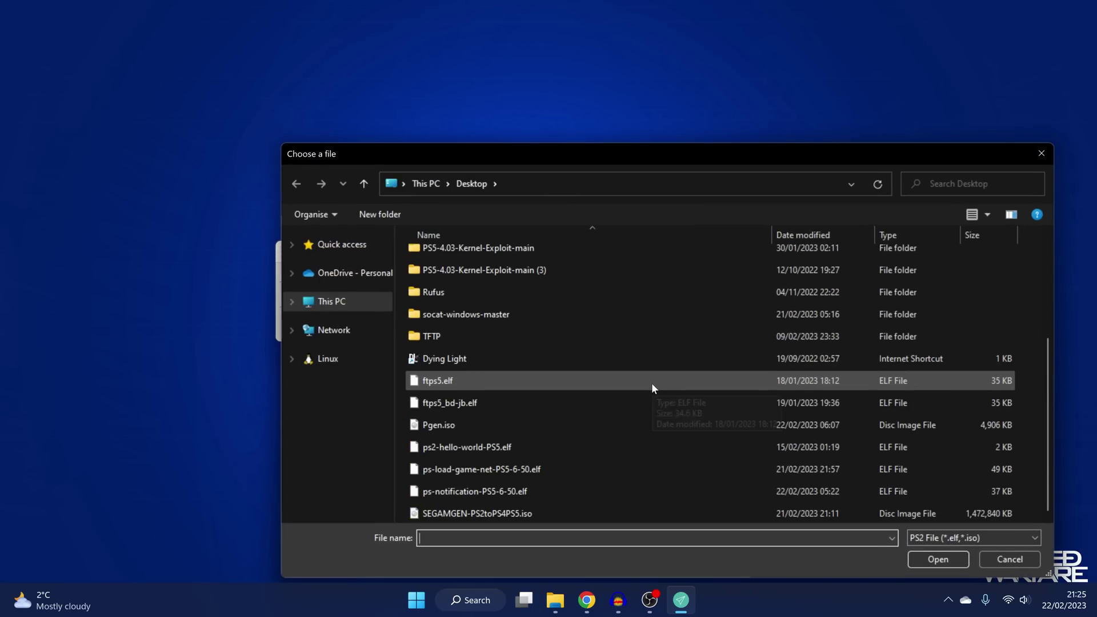
pyautogui.click(445, 469)
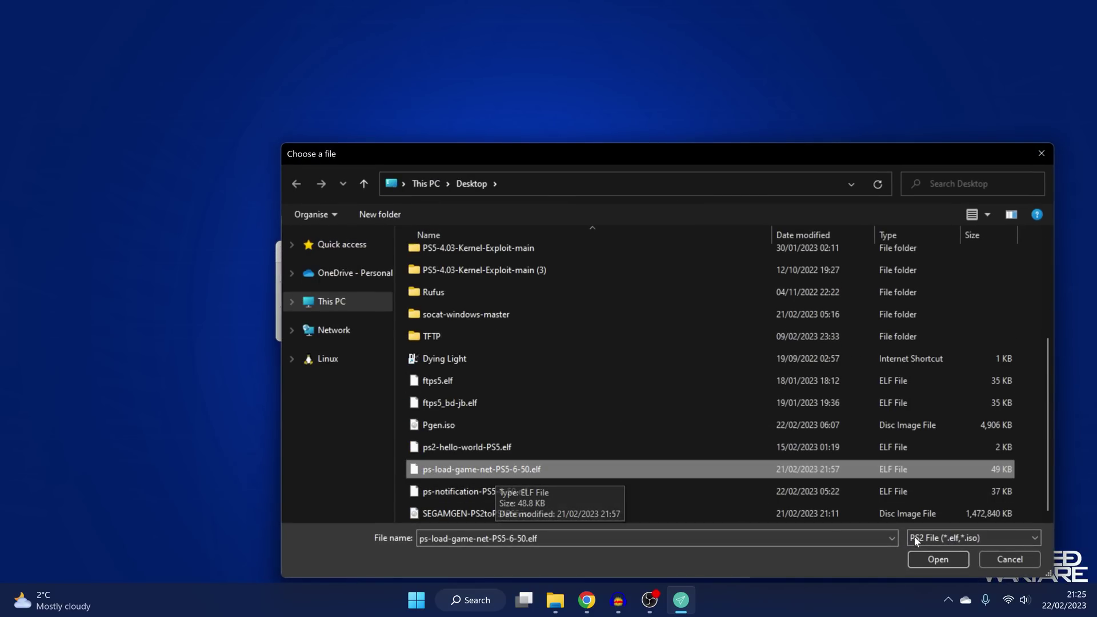
pyautogui.click(924, 562)
pyautogui.click(472, 325)
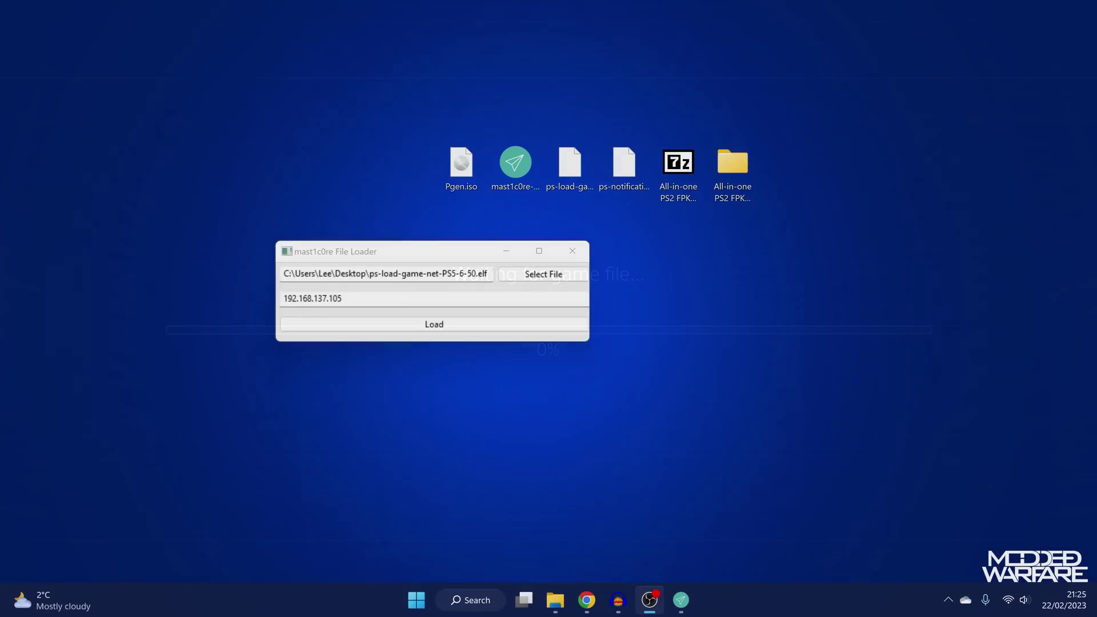
# - Select the Pgen.iso game image from the Desktop in the file loader and send it to the same console
pyautogui.click(520, 274)
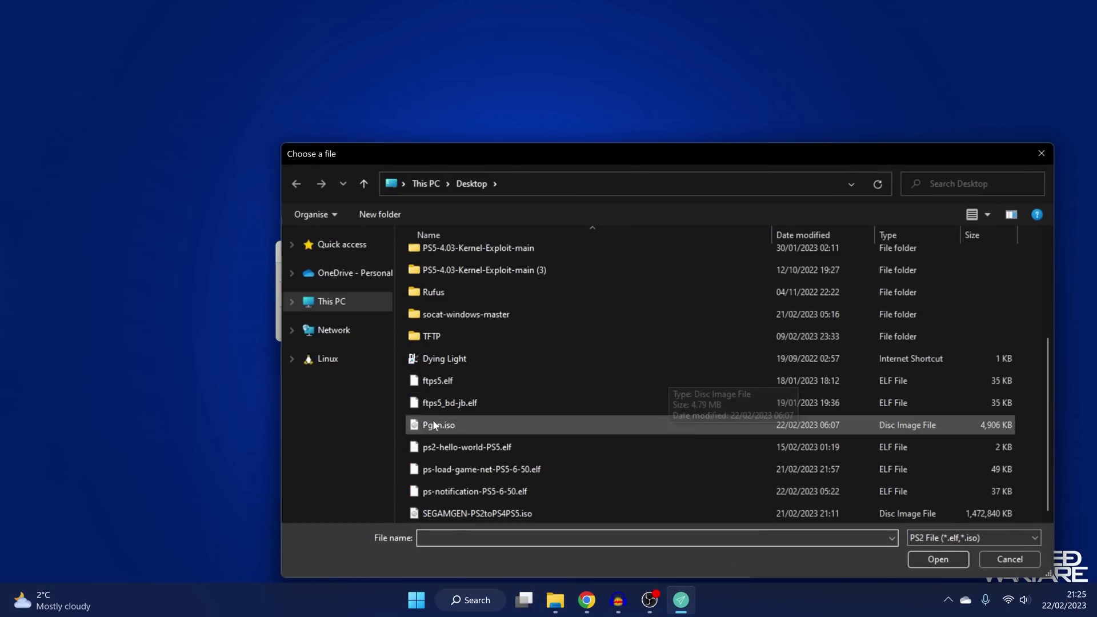
pyautogui.click(456, 423)
pyautogui.click(927, 558)
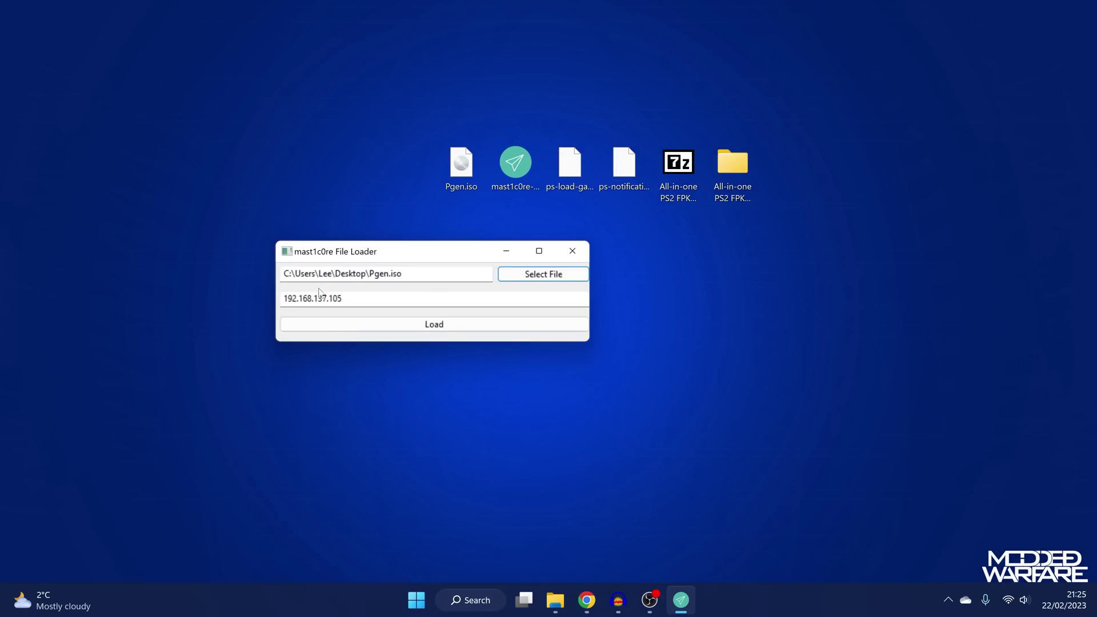
pyautogui.moveTo(402, 274); pyautogui.dragTo(366, 273)
pyautogui.click(402, 274)
pyautogui.click(400, 274)
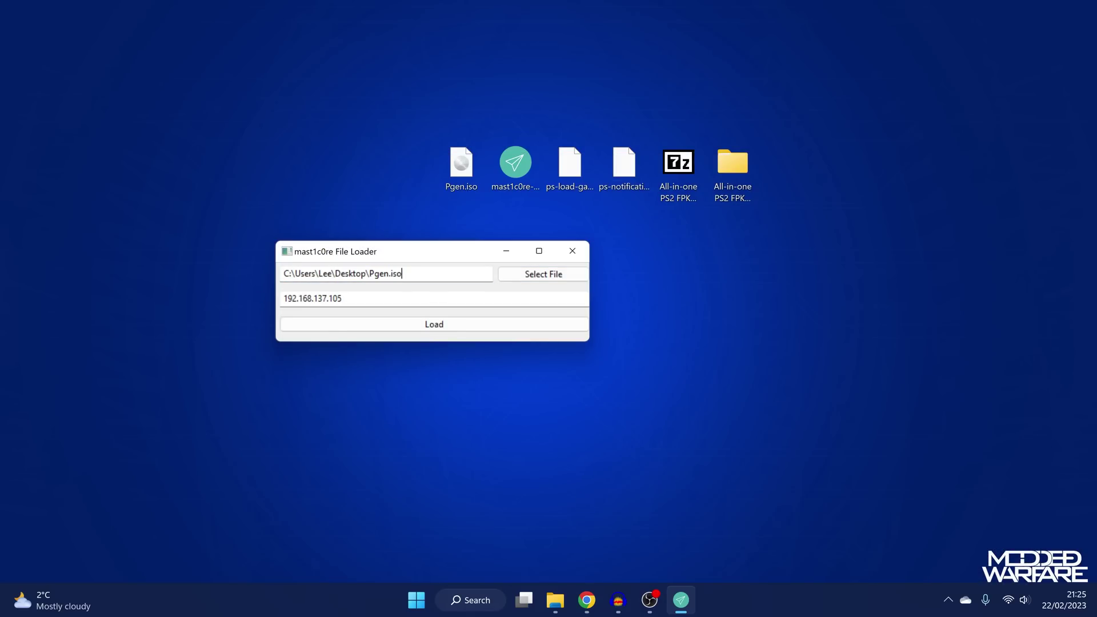
pyautogui.click(435, 326)
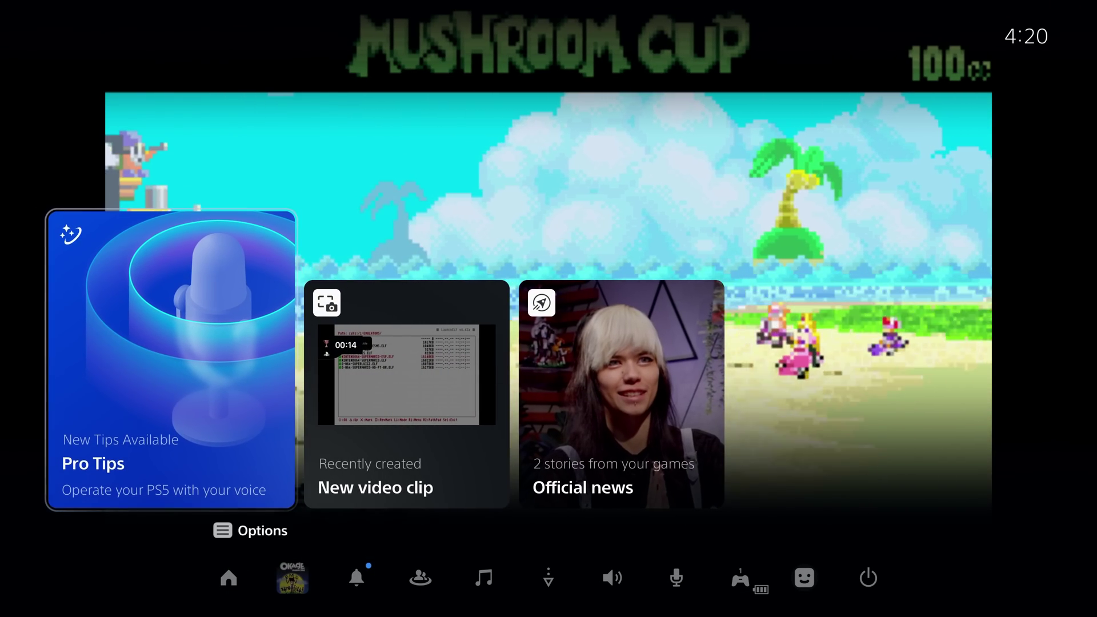
pyautogui.press('Right')
pyautogui.press('Right')
pyautogui.press('Down')
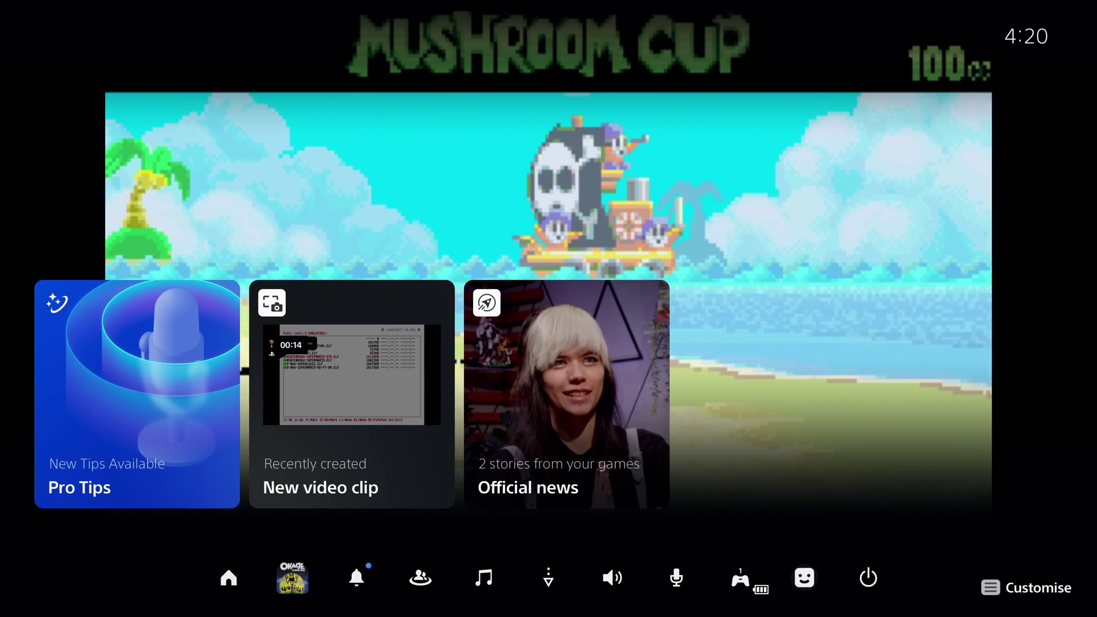
pyautogui.press('Left')
pyautogui.press('Left')
pyautogui.press('Left')
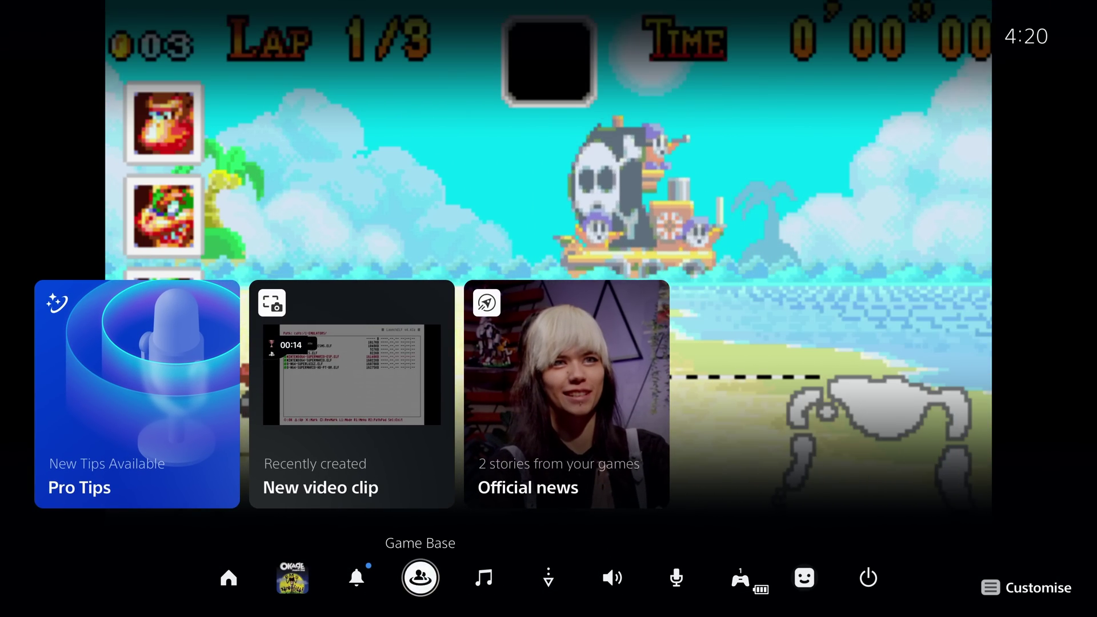
pyautogui.press('Escape')
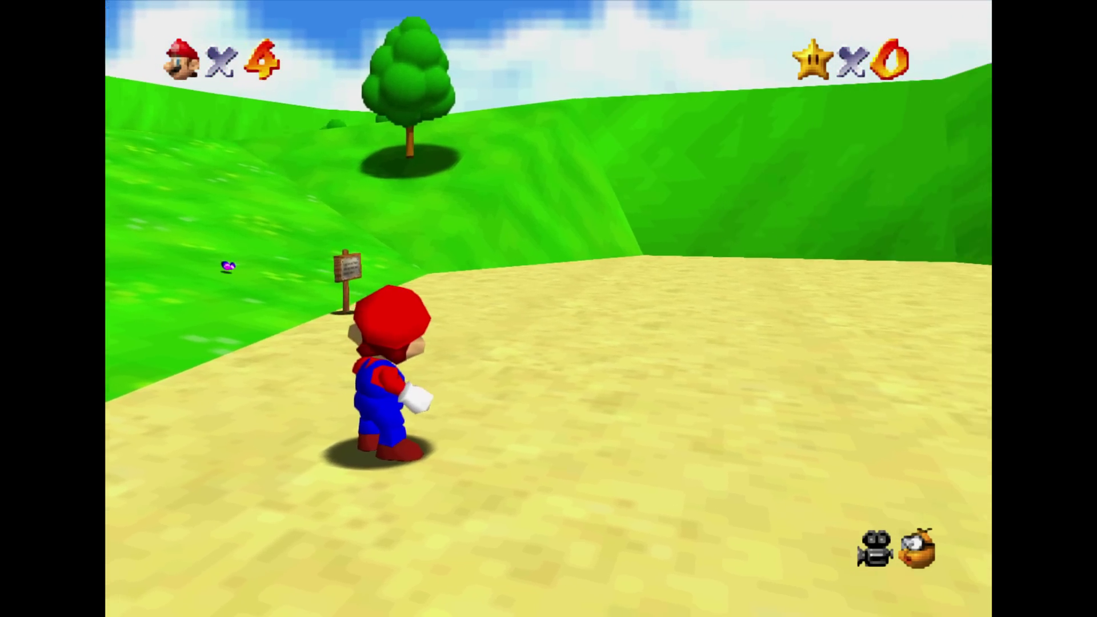
# - Leave the running Mario game through the PS5 control centre and return to the console's home screen
pyautogui.press('Right')
pyautogui.press('Right')
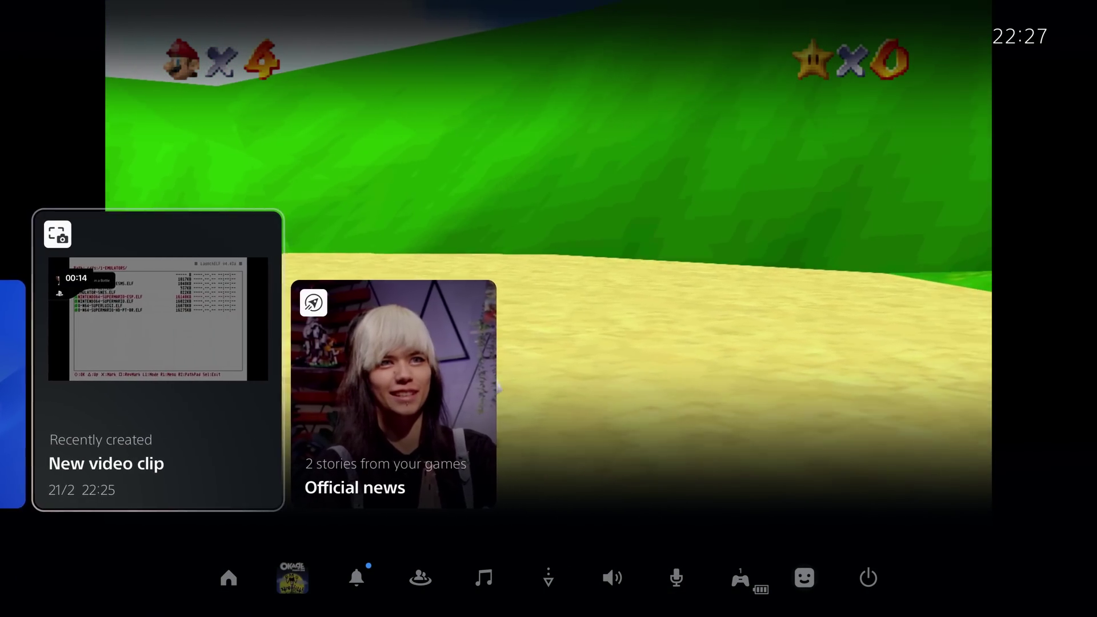
pyautogui.press('Left')
pyautogui.press('Left')
pyautogui.press('Down')
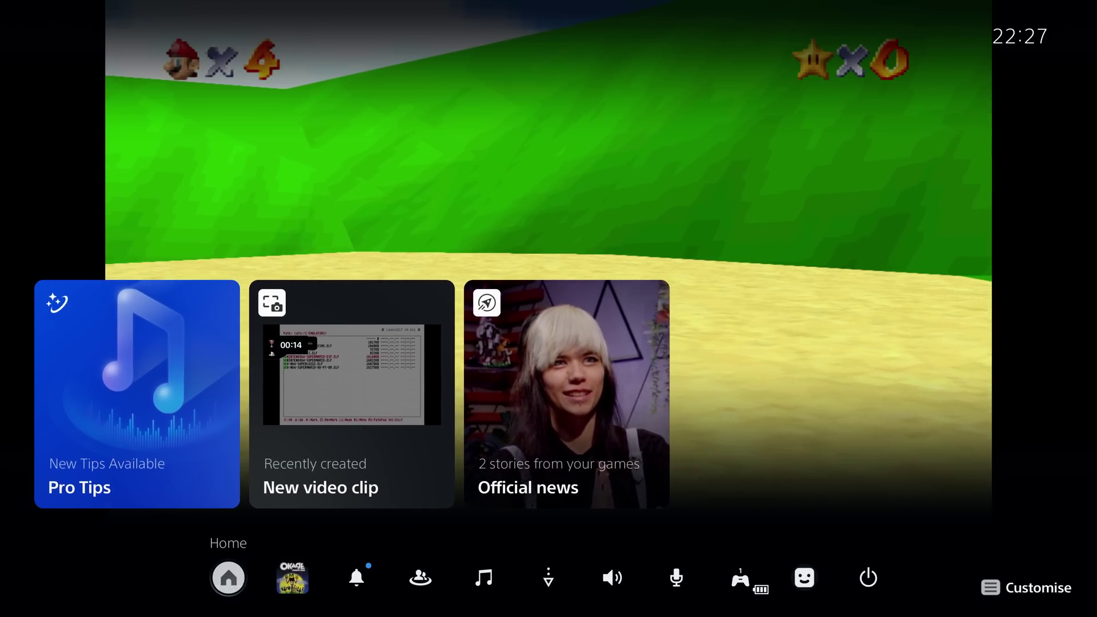
pyautogui.press('Right')
pyautogui.press('Left')
pyautogui.press('Return')
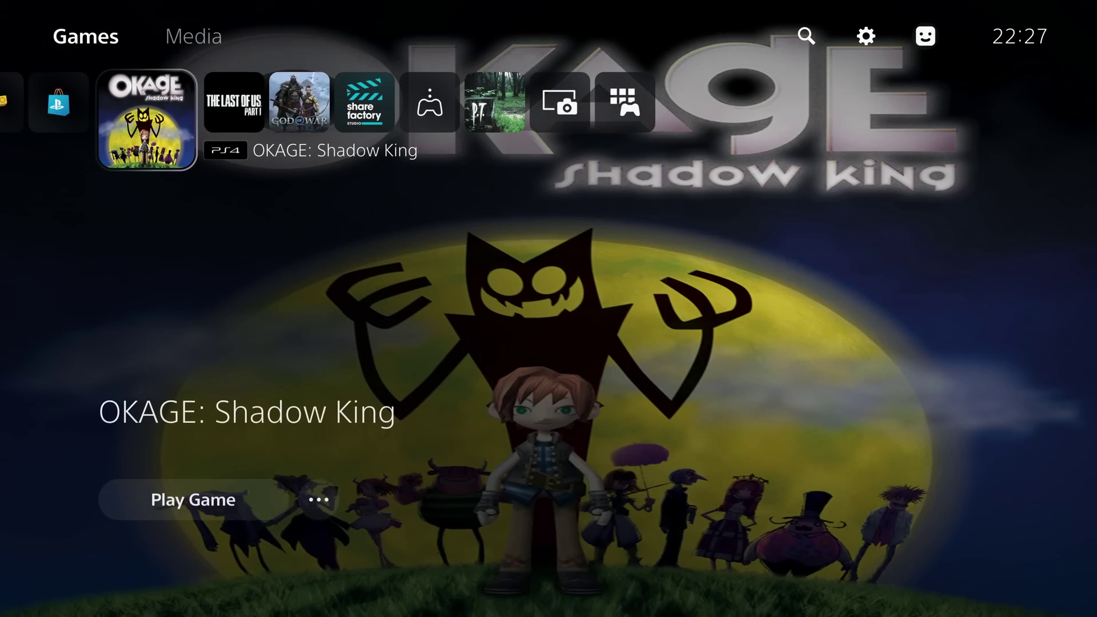
pyautogui.press('Left')
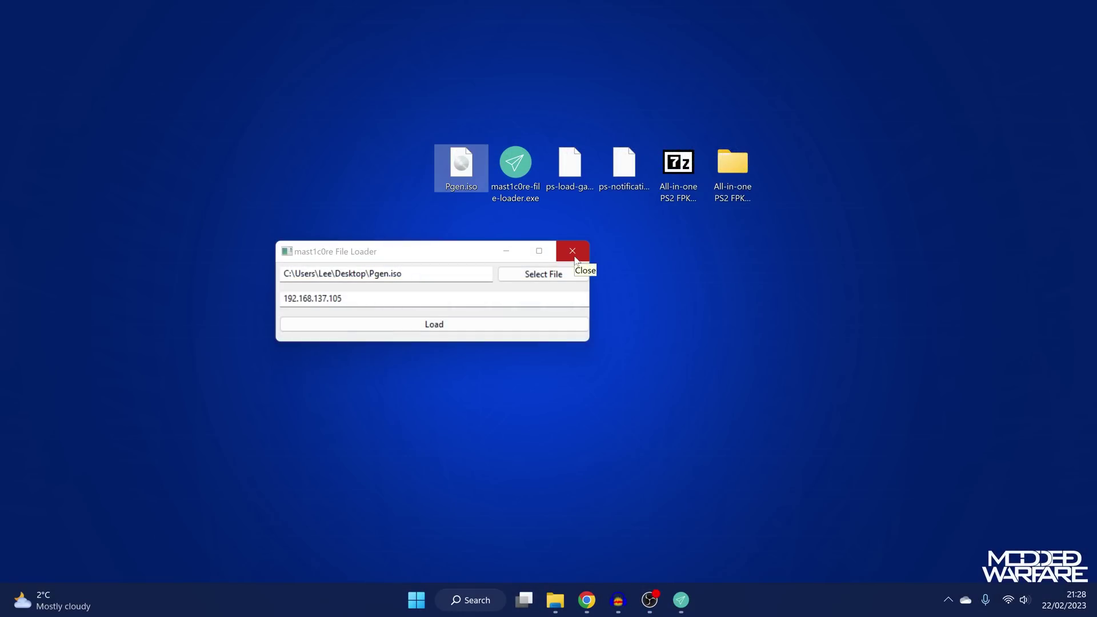
# - Close the mast1c0re File Loader and highlight the All-in-one PS2 FPKG Cheats folder on the desktop, keeping its name
pyautogui.moveTo(374, 73); pyautogui.dragTo(462, 209)
pyautogui.click(582, 252)
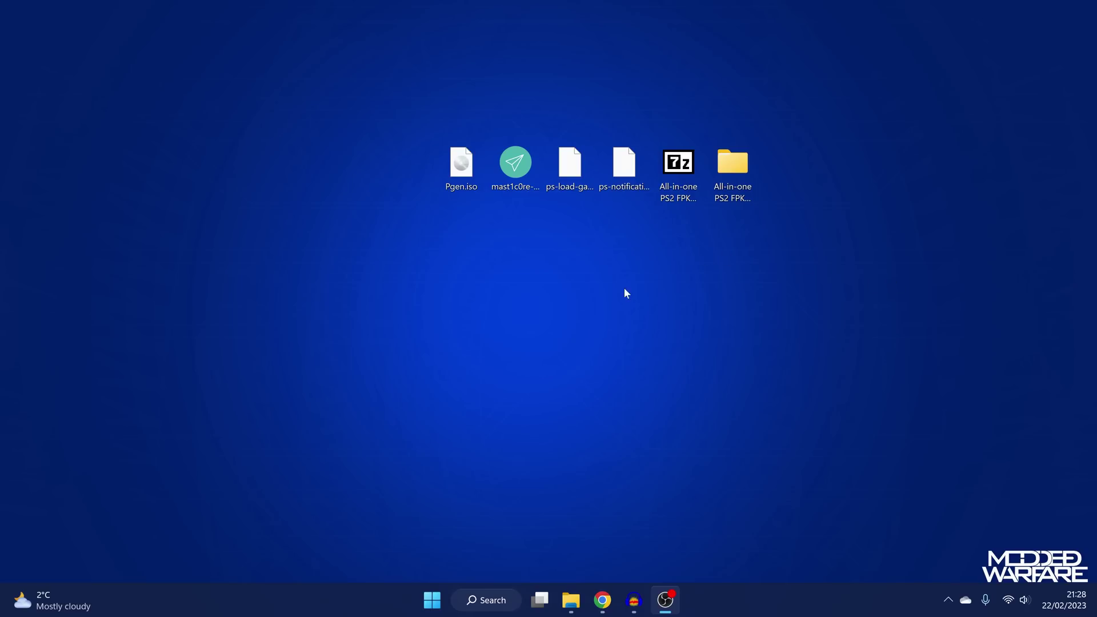
pyautogui.moveTo(358, 269); pyautogui.dragTo(448, 252)
pyautogui.moveTo(732, 91); pyautogui.dragTo(713, 236)
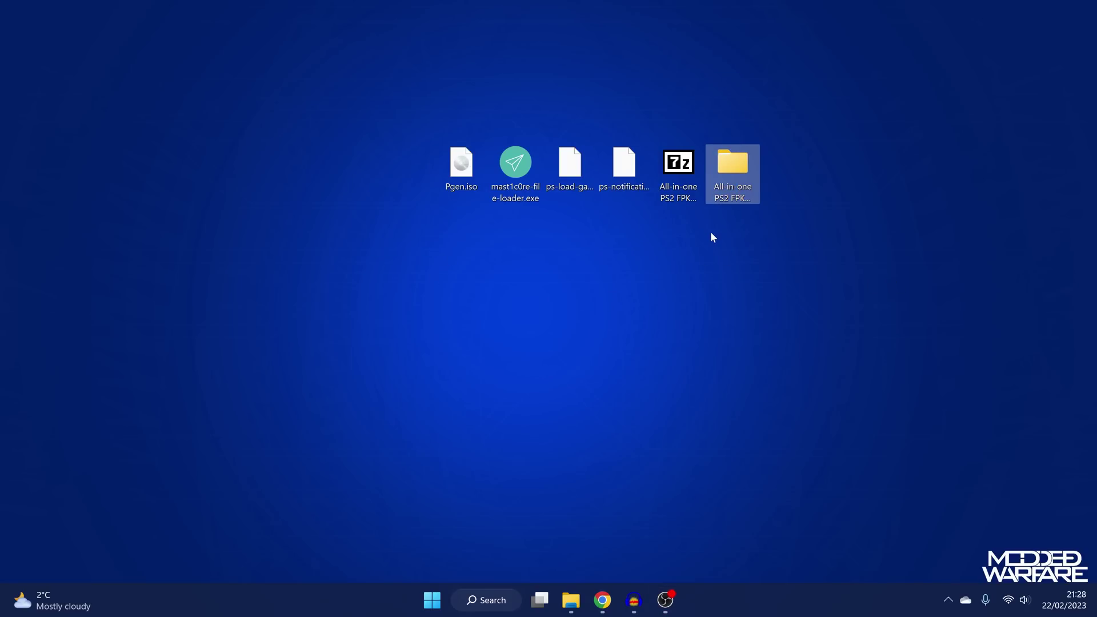
pyautogui.click(733, 198)
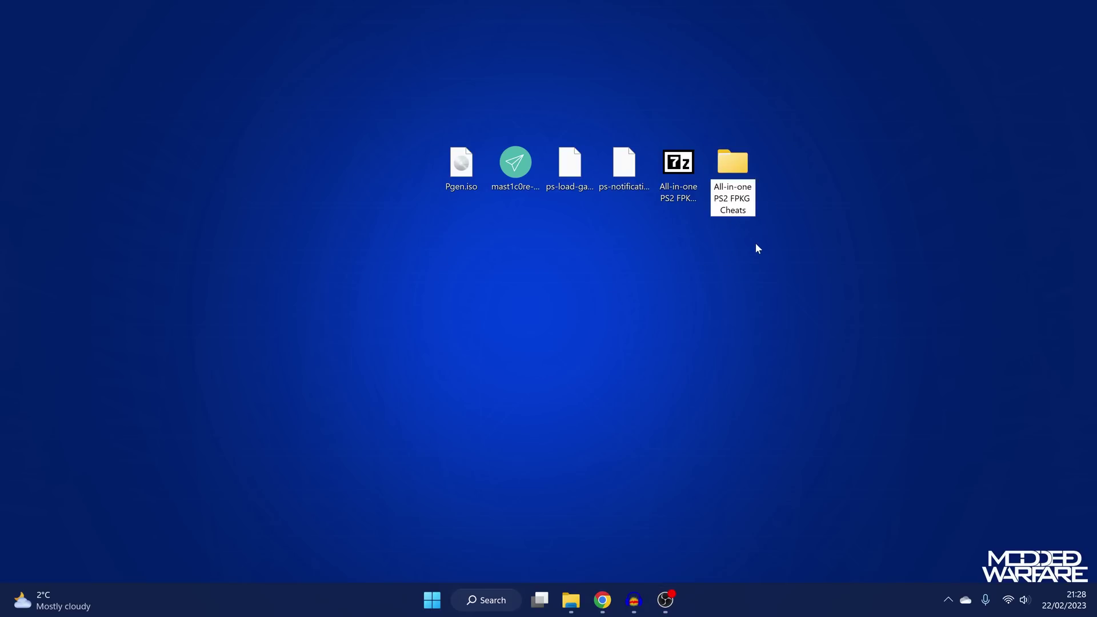
pyautogui.press('Return')
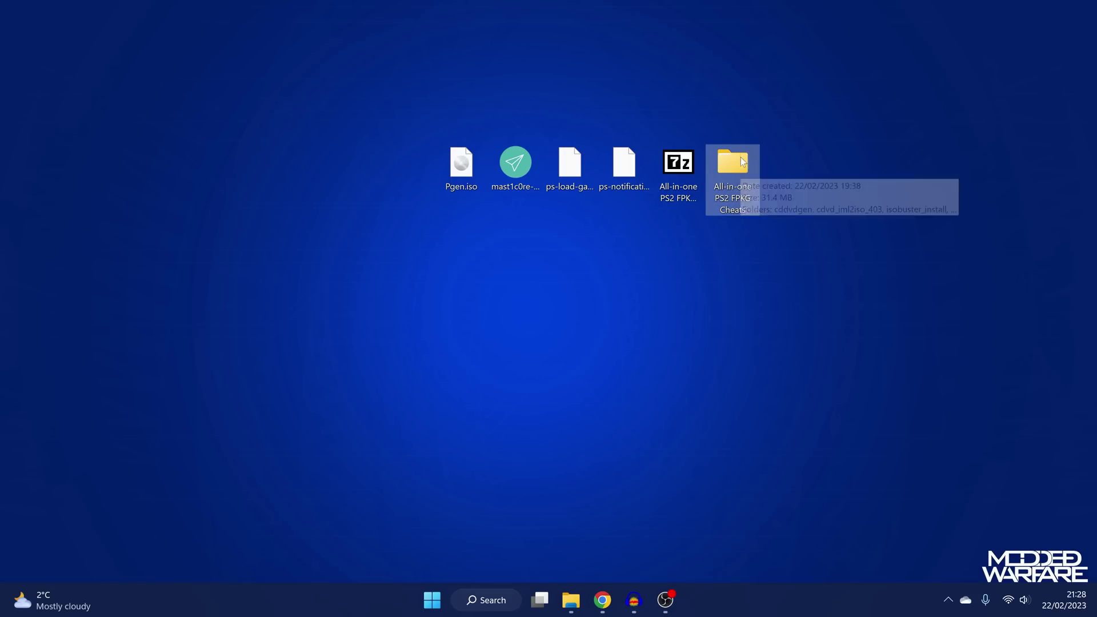
# - Launch Cdvdgen.exe from the cddvdgen folder inside All-in-one PS2 FPKG Cheats, and minimise the folder window
pyautogui.doubleClick(734, 174)
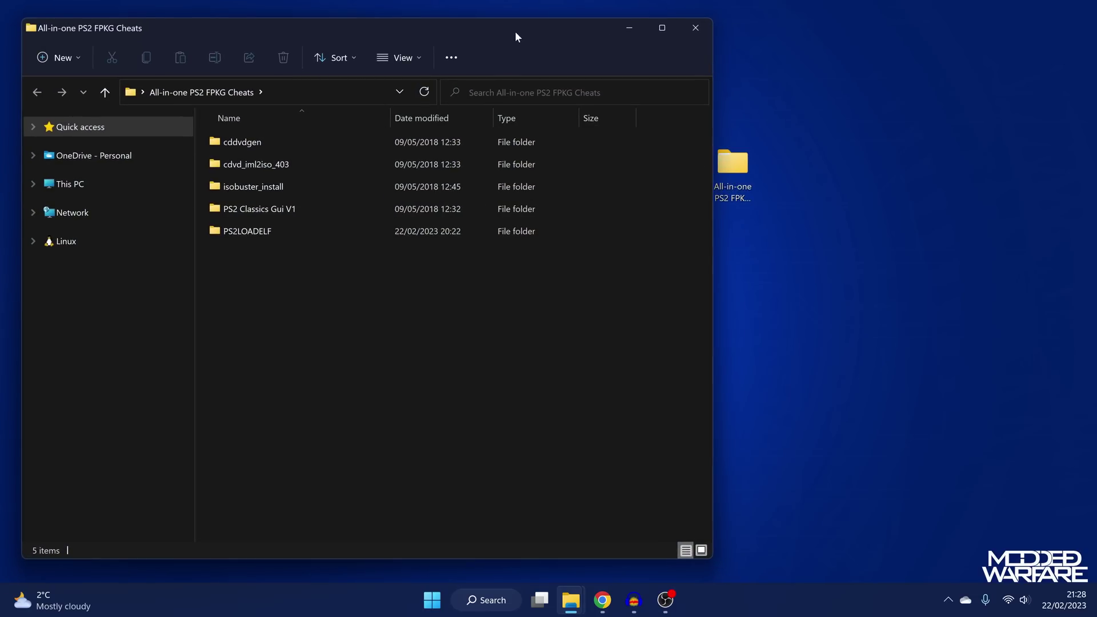
pyautogui.moveTo(515, 31); pyautogui.dragTo(767, 56)
pyautogui.click(499, 171)
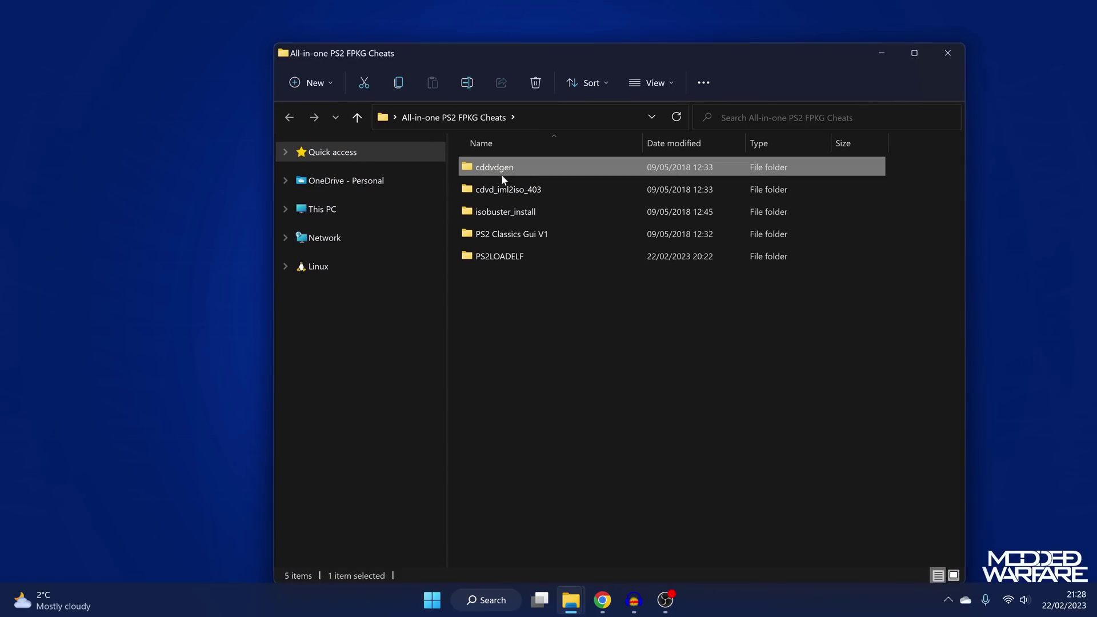
pyautogui.click(510, 192)
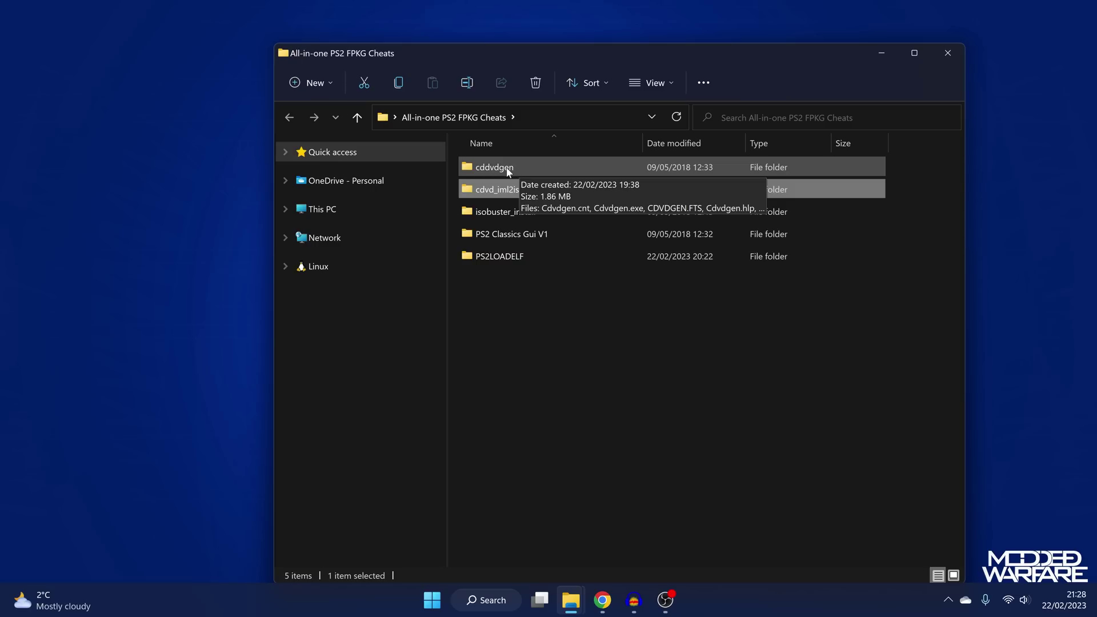
pyautogui.doubleClick(507, 171)
pyautogui.doubleClick(533, 194)
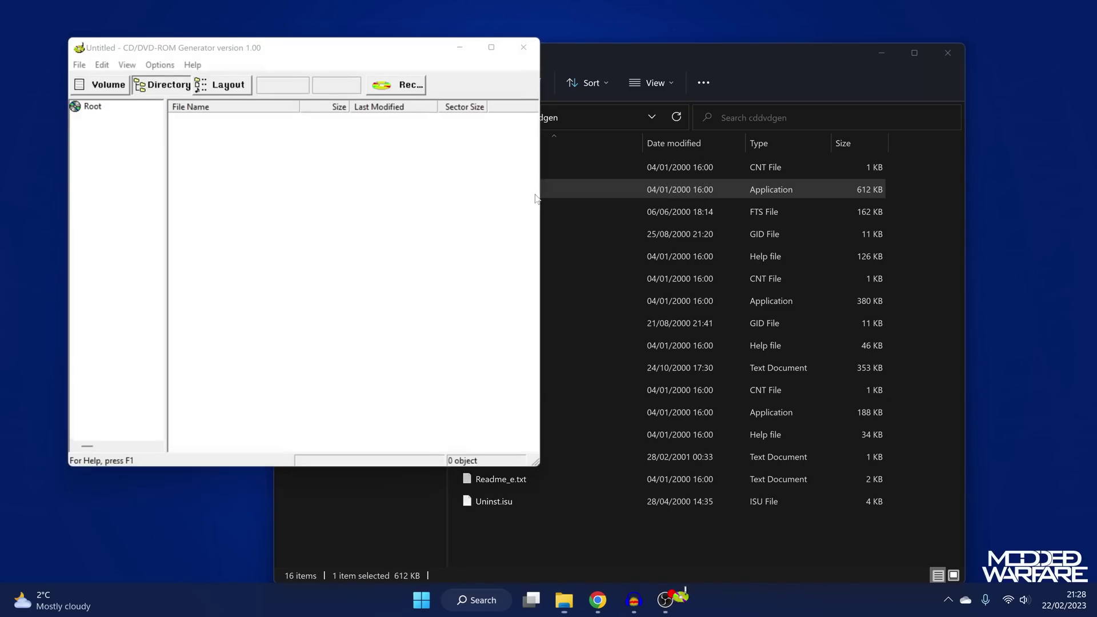
pyautogui.click(879, 53)
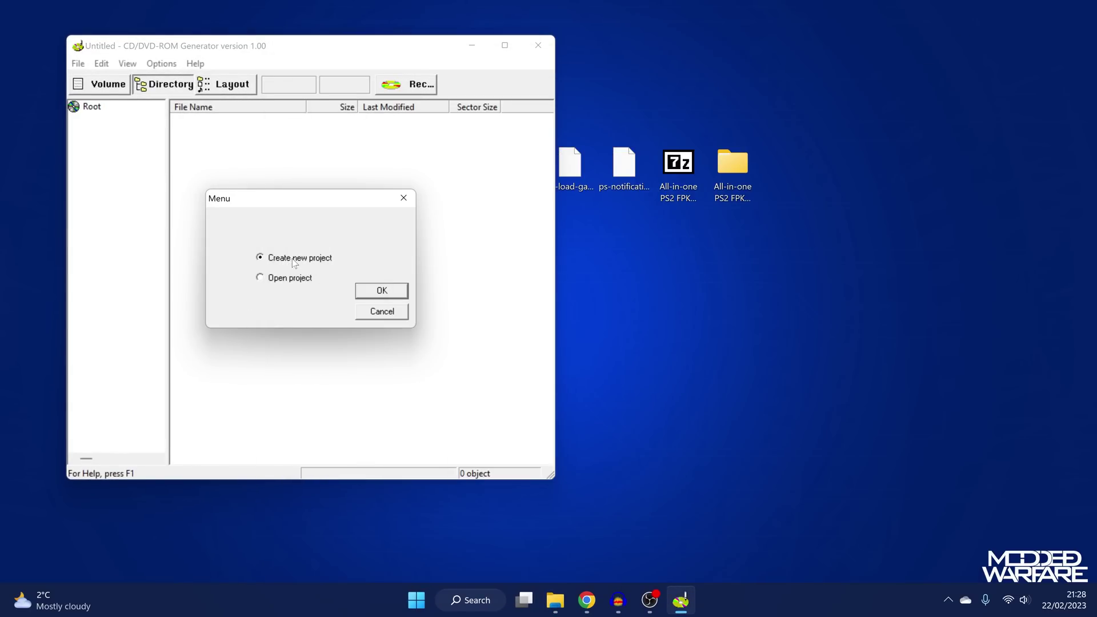
# - Create a new project in CD/DVD-ROM Generator as a CD-ROM Master Disc
pyautogui.click(381, 292)
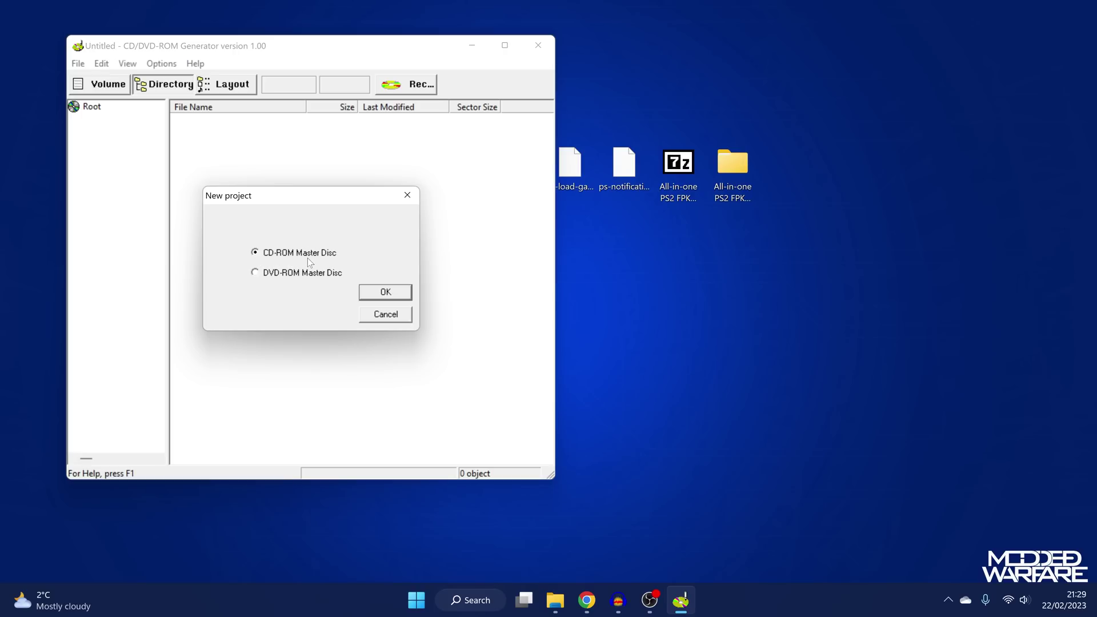
pyautogui.click(288, 276)
pyautogui.click(298, 273)
pyautogui.click(315, 255)
pyautogui.click(384, 291)
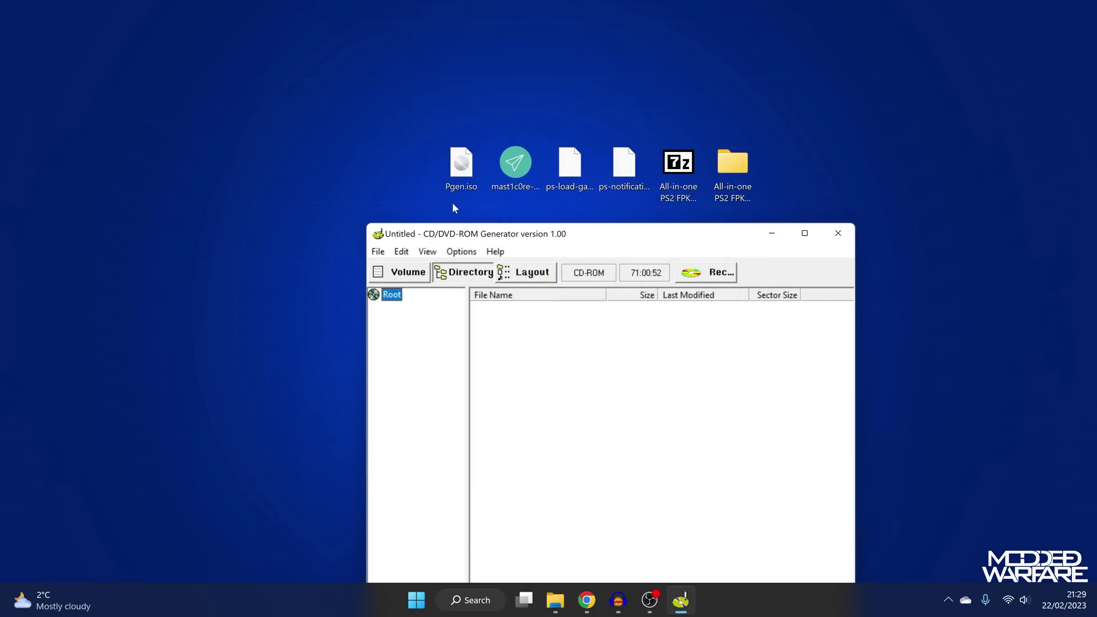
# - Check the file size of Pgen.iso in its properties and close them
pyautogui.rightClick(459, 169)
pyautogui.click(499, 498)
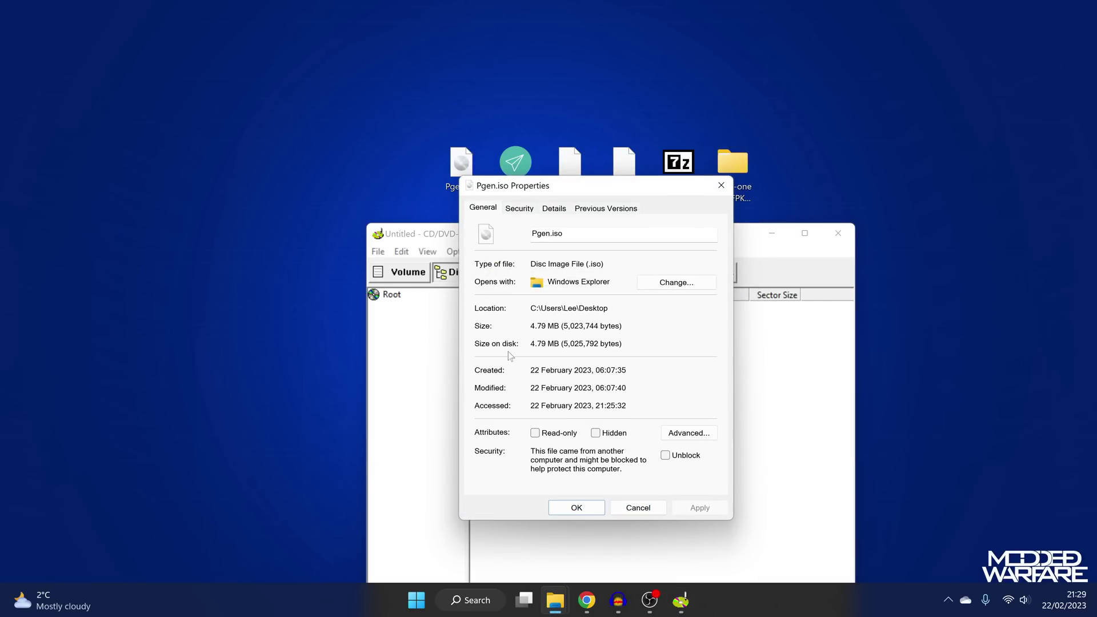
pyautogui.click(721, 185)
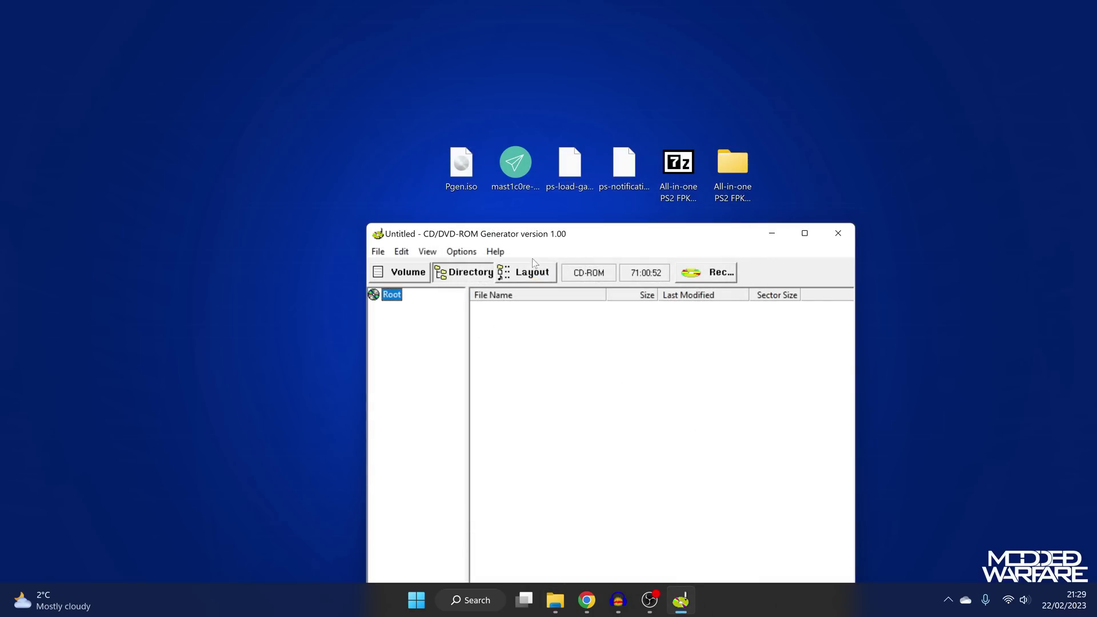
# - Minimise the CD/DVD-ROM Generator, create a desktop folder named pgen and place it beside Pgen.iso
pyautogui.moveTo(542, 233); pyautogui.dragTo(452, 238)
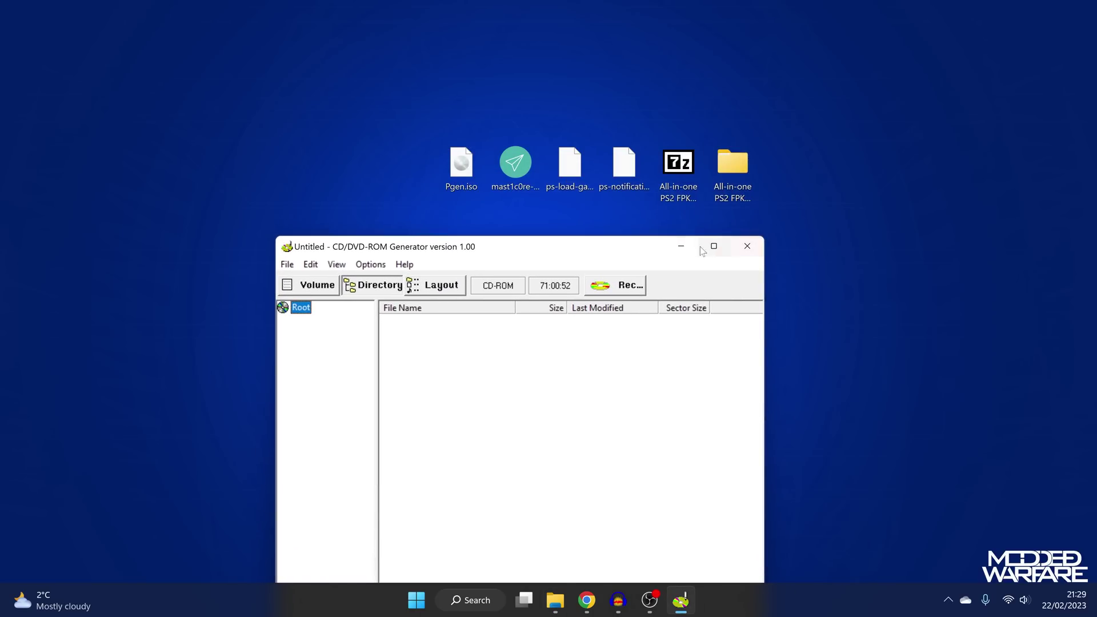
pyautogui.click(691, 246)
pyautogui.rightClick(353, 202)
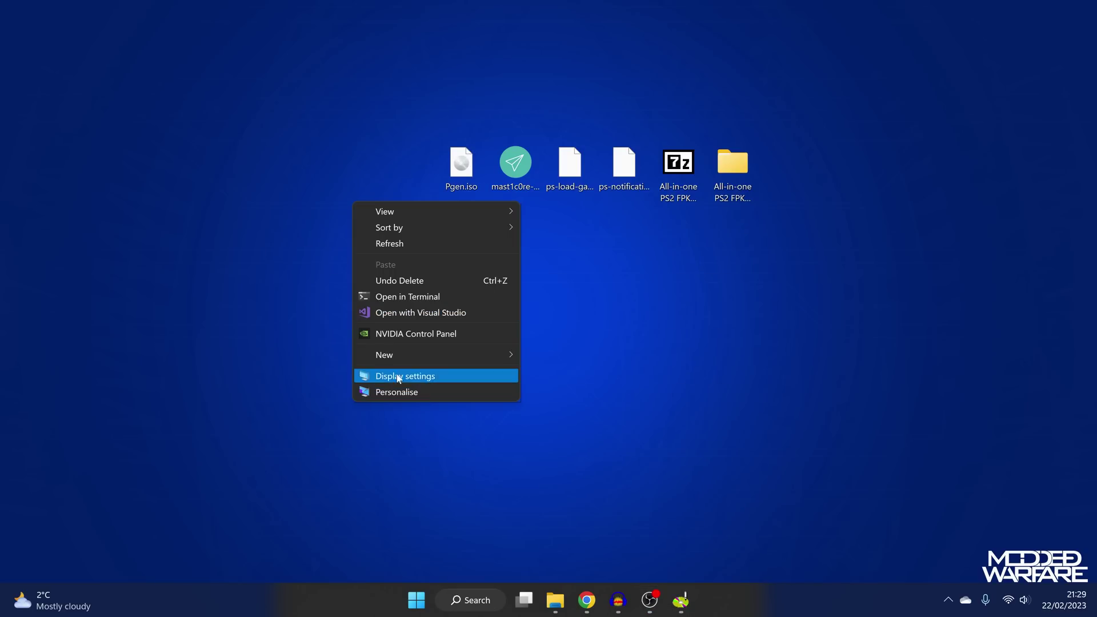
pyautogui.moveTo(491, 355)
pyautogui.click(553, 355)
pyautogui.write('pgen')
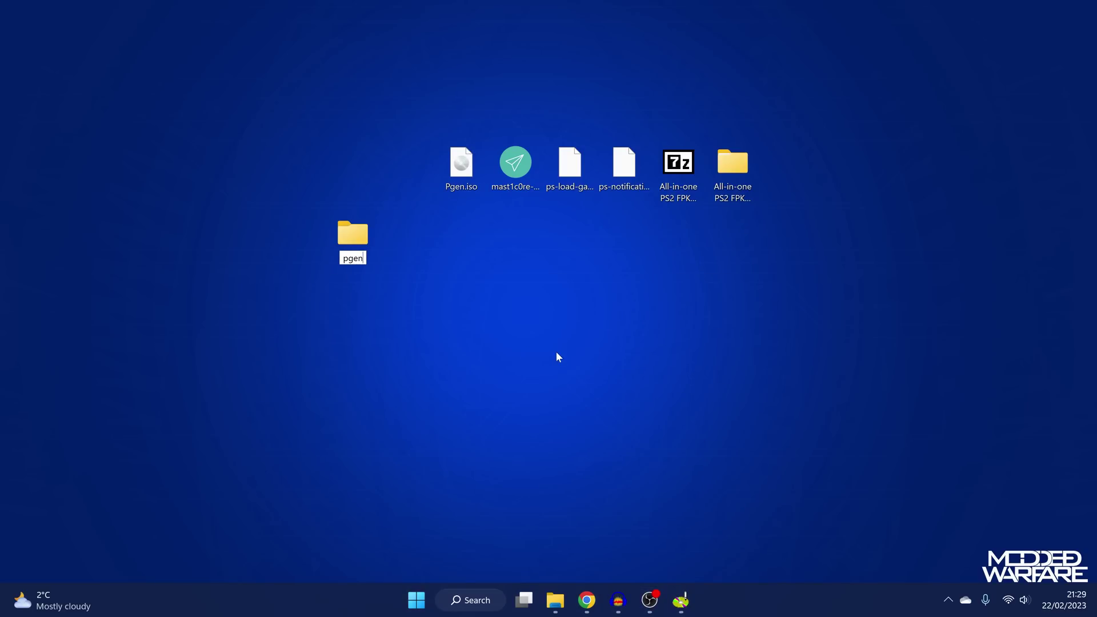
pyautogui.press('Return')
pyautogui.moveTo(353, 234); pyautogui.dragTo(406, 169)
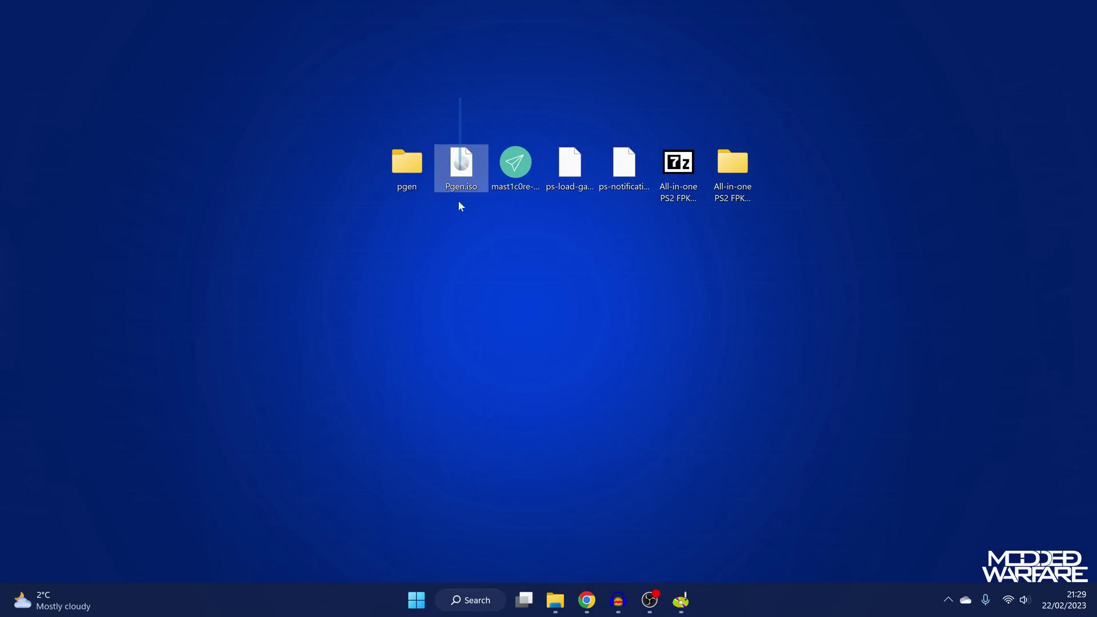
# - Extract all contents of Pgen.iso into the pgen folder with 7-Zip, and close the archive
pyautogui.rightClick(468, 168)
pyautogui.moveTo(539, 246)
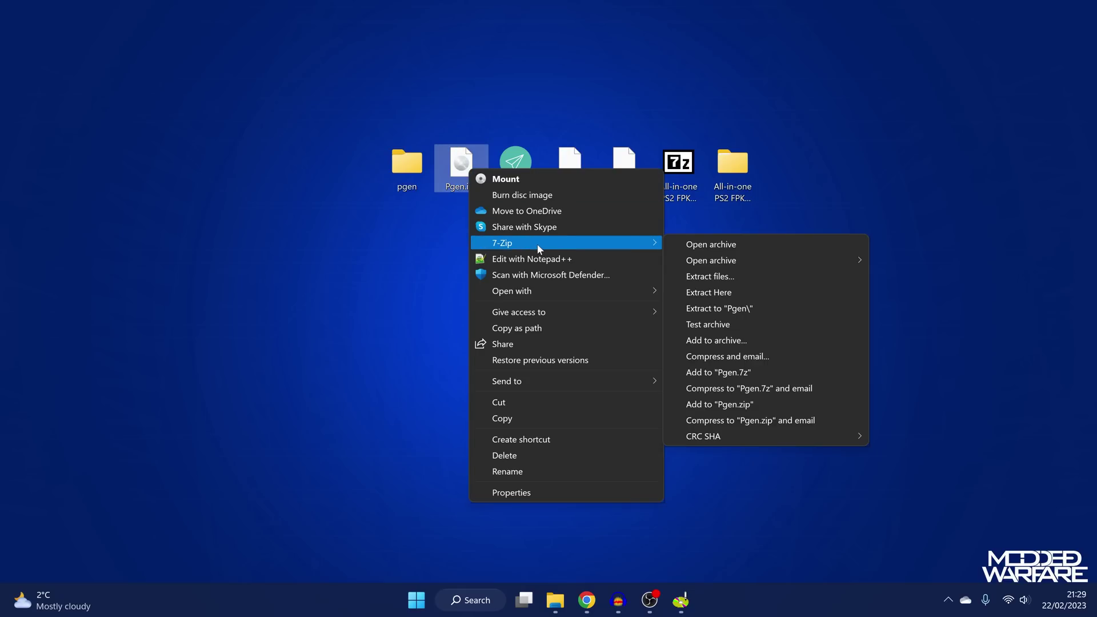
pyautogui.click(707, 246)
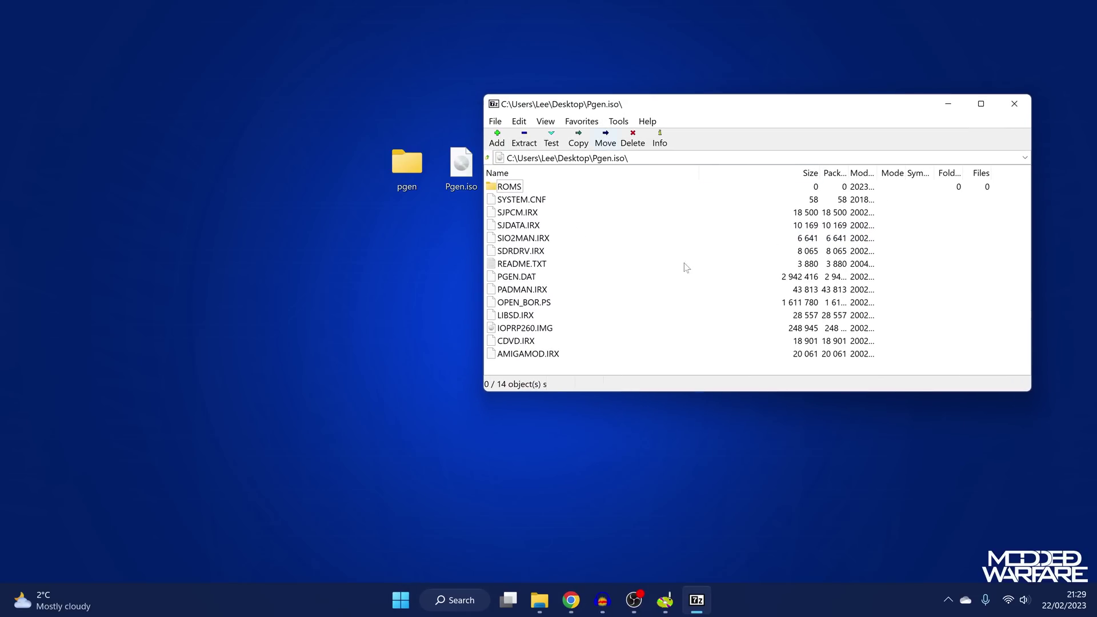
pyautogui.moveTo(524, 360); pyautogui.dragTo(407, 167)
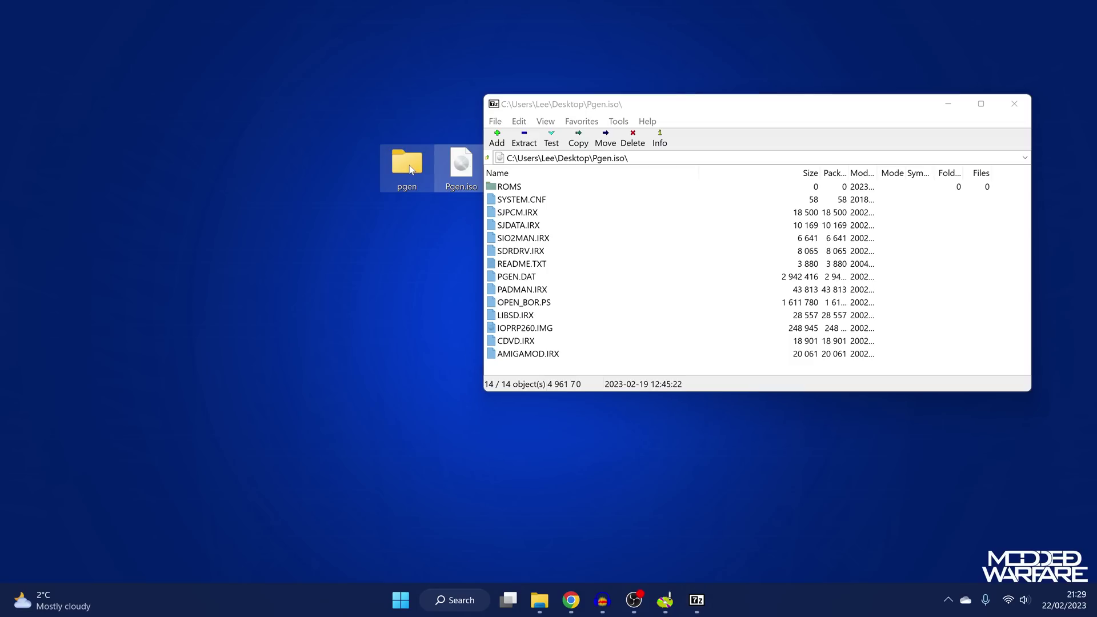
pyautogui.click(1014, 103)
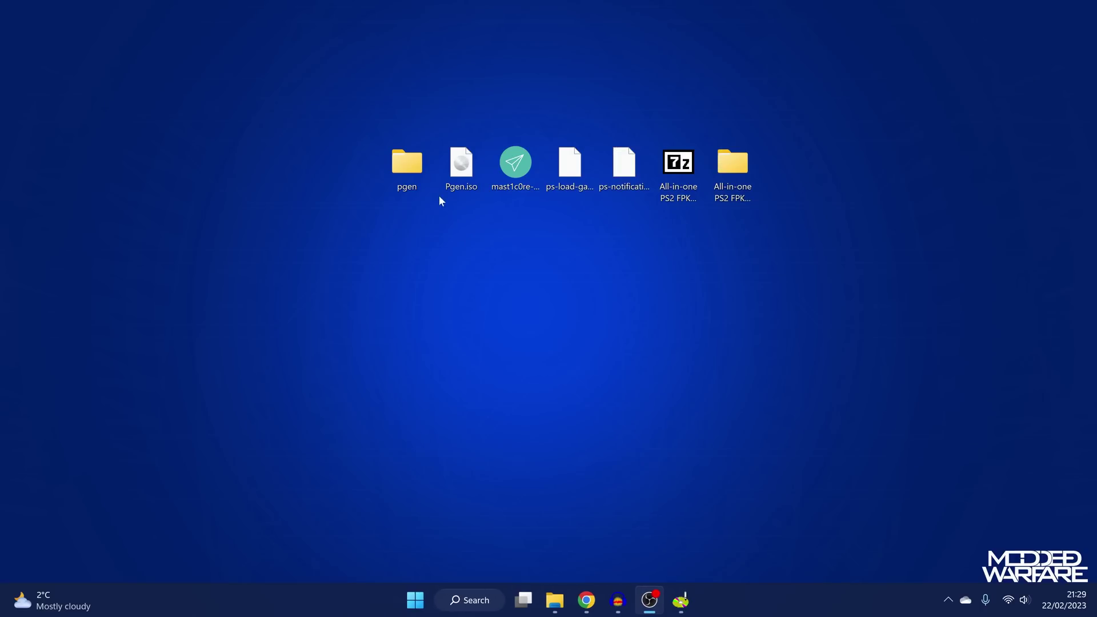
# - Move Sonic-1.bin, Sonic-2.bin and Sonic-3.bin from the desktop into the ROMS folder inside pgen
pyautogui.doubleClick(415, 162)
pyautogui.moveTo(694, 5); pyautogui.dragTo(727, 104)
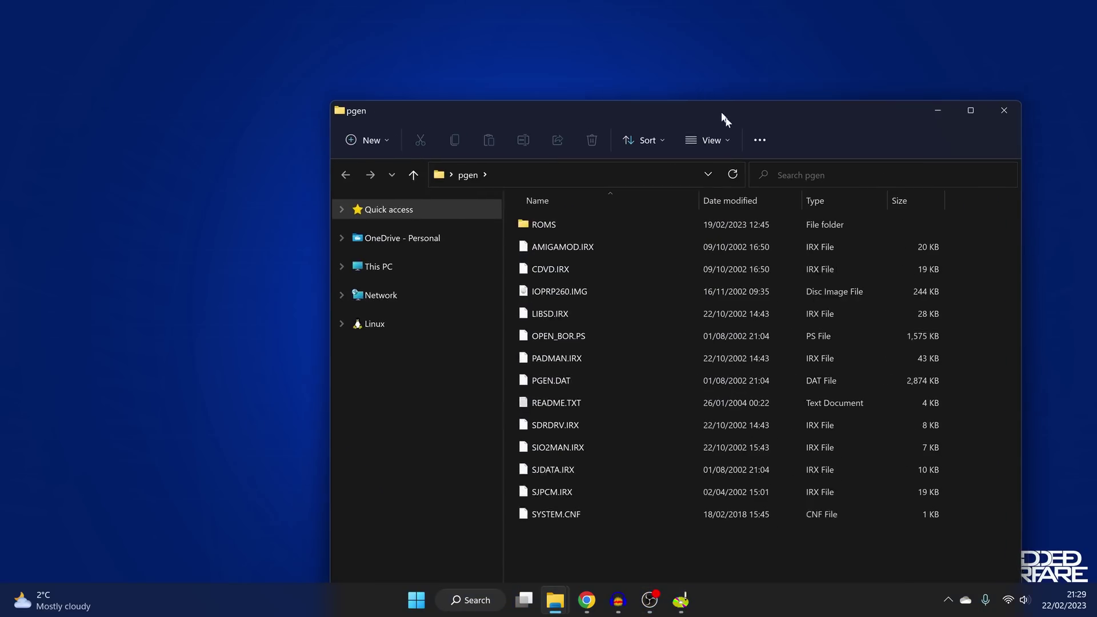
pyautogui.doubleClick(539, 222)
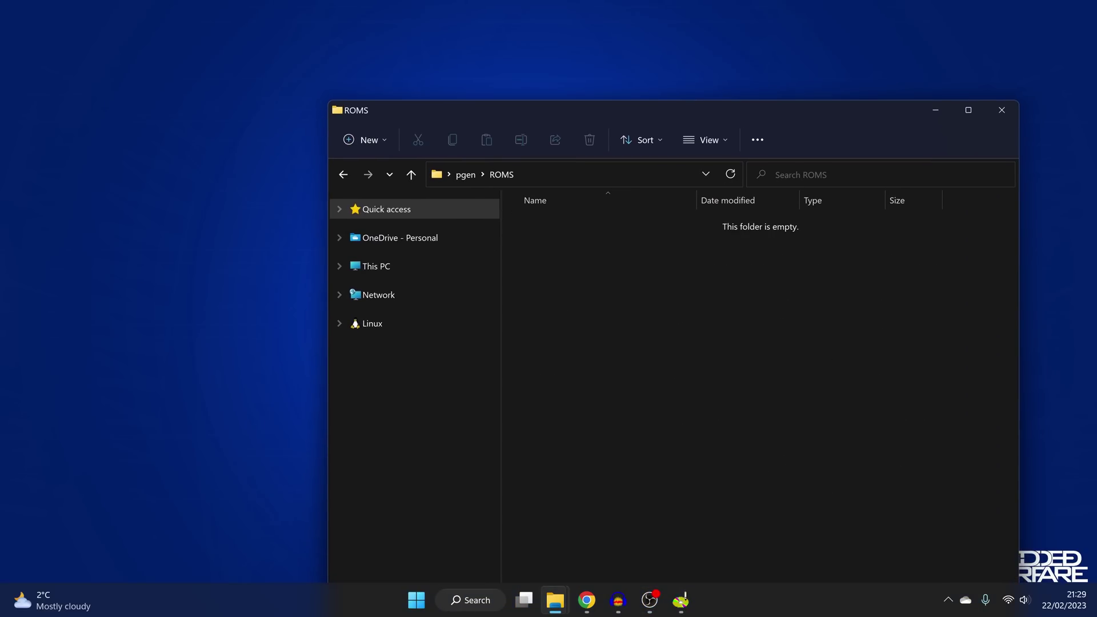
pyautogui.hotkey('alt', 'Tab')
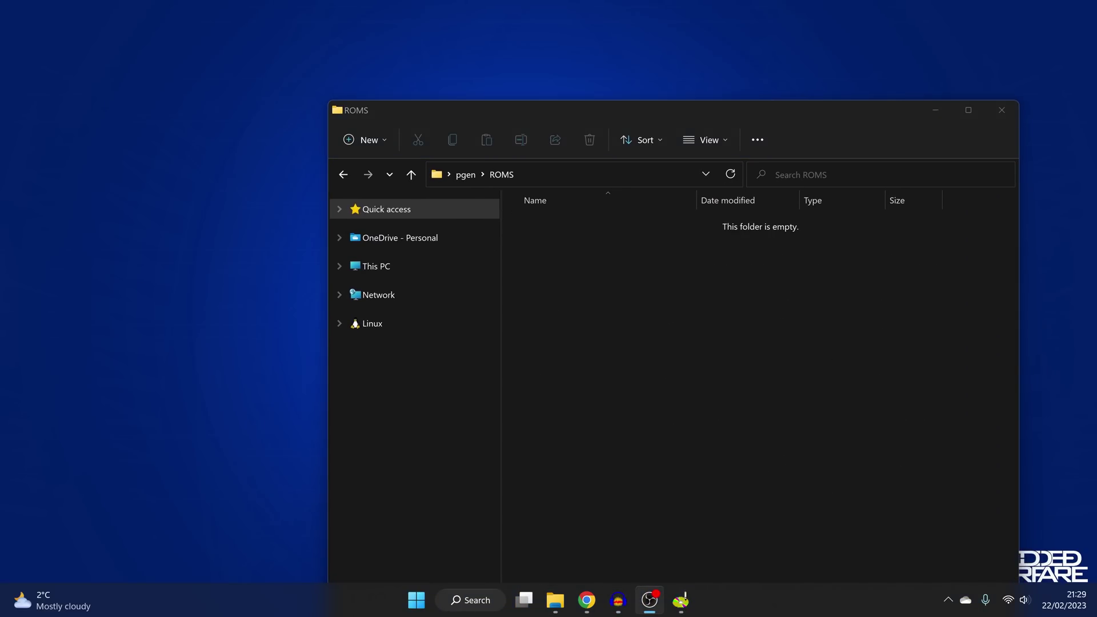
pyautogui.hotkey('ctrl', 'v')
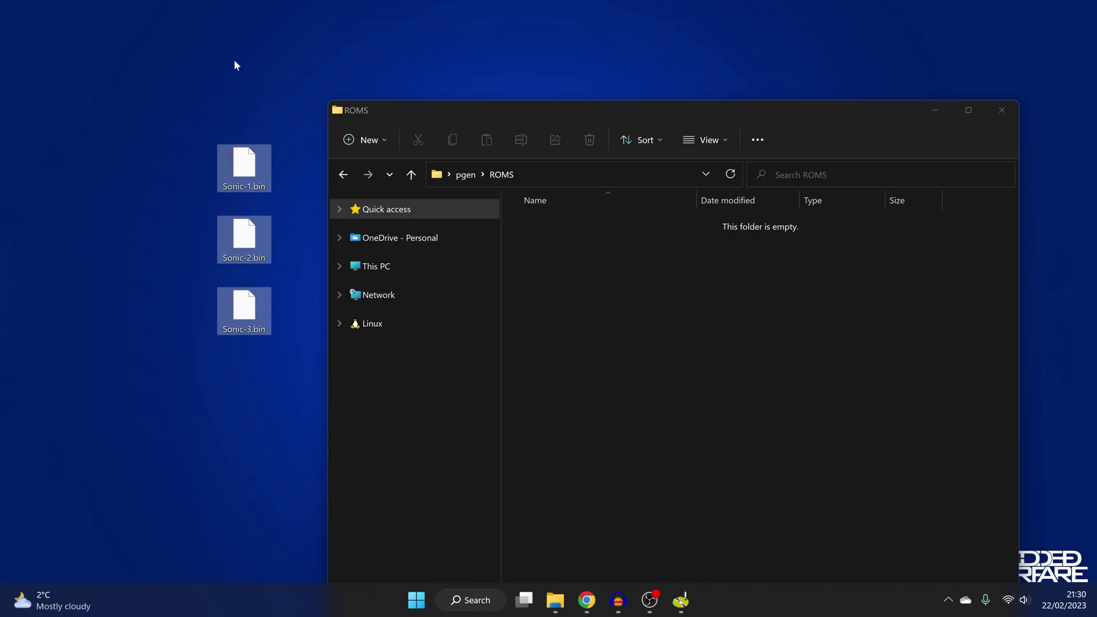
pyautogui.moveTo(235, 41); pyautogui.dragTo(246, 385)
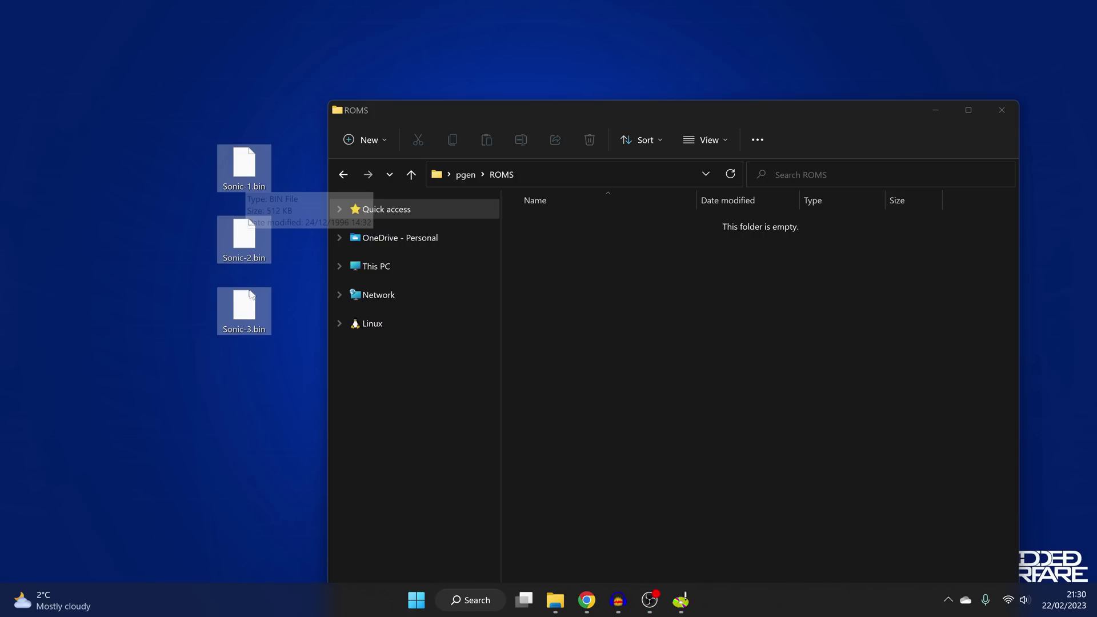
pyautogui.hotkey('ctrl', 'x')
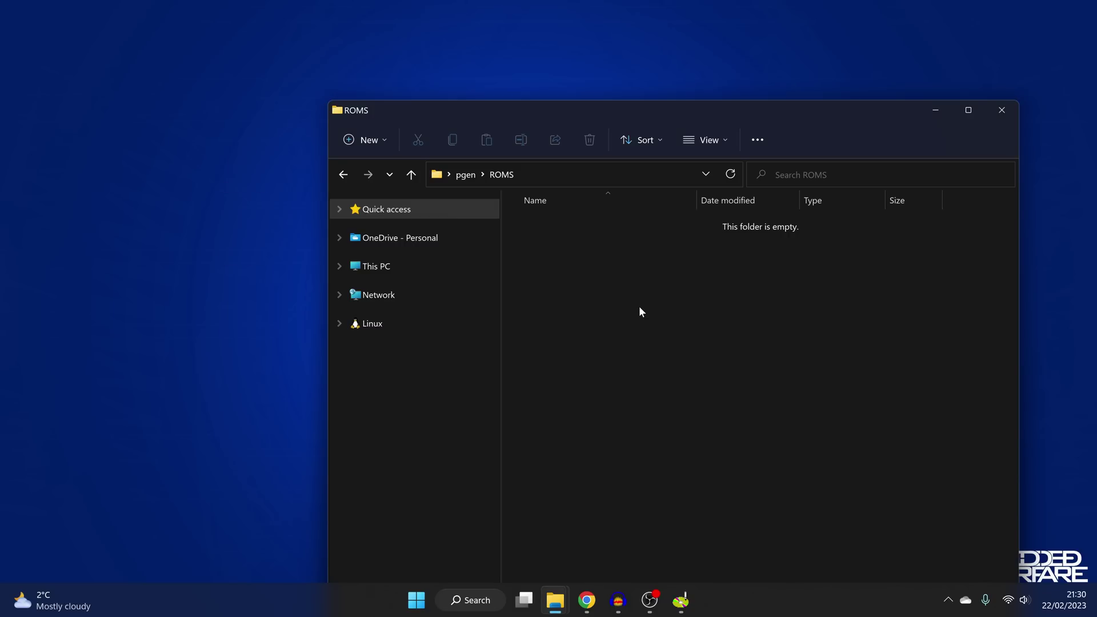
pyautogui.click(638, 306)
pyautogui.hotkey('ctrl', 'v')
pyautogui.moveTo(747, 118); pyautogui.dragTo(681, 42)
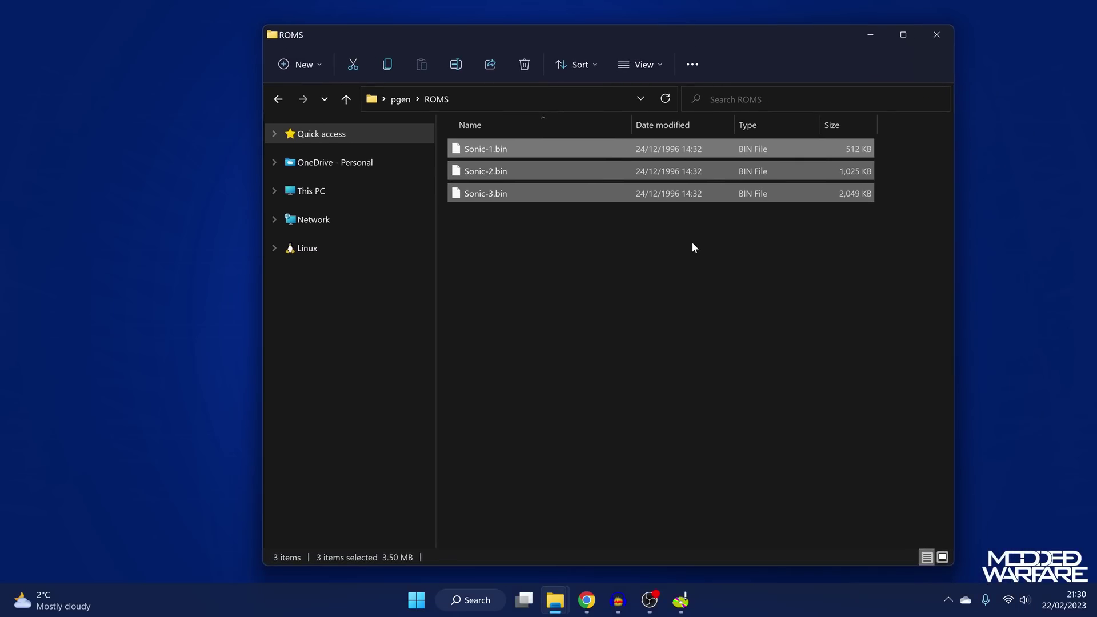
# - Return from ROMS to the pgen folder, select all of its contents, and close the folder window
pyautogui.hotkey('alt', 'Up')
pyautogui.click(783, 548)
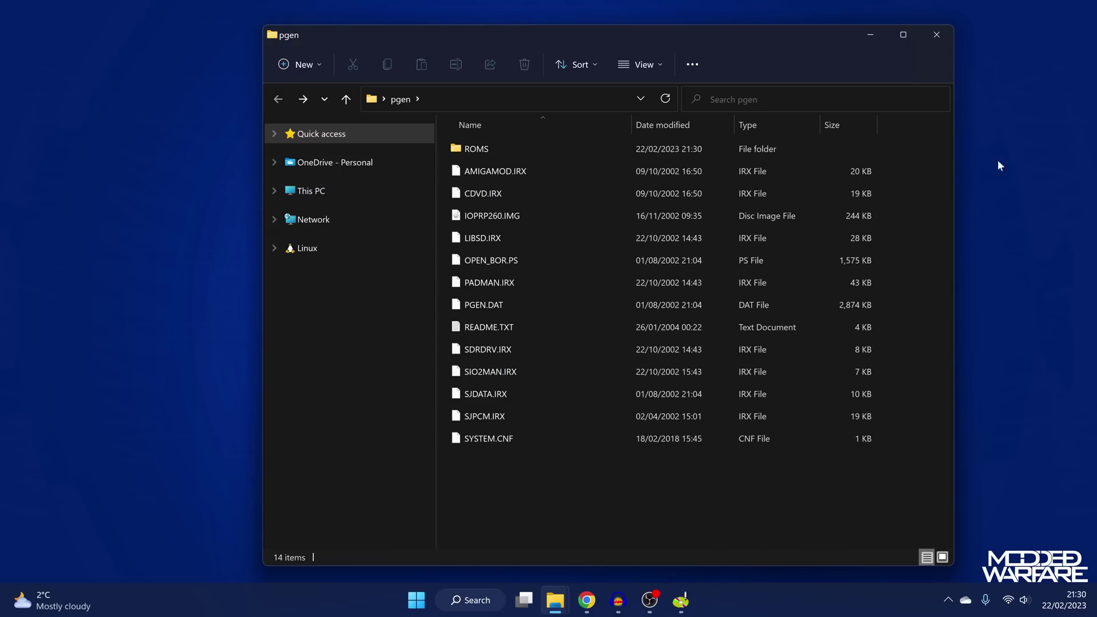
pyautogui.hotkey('ctrl', 'a')
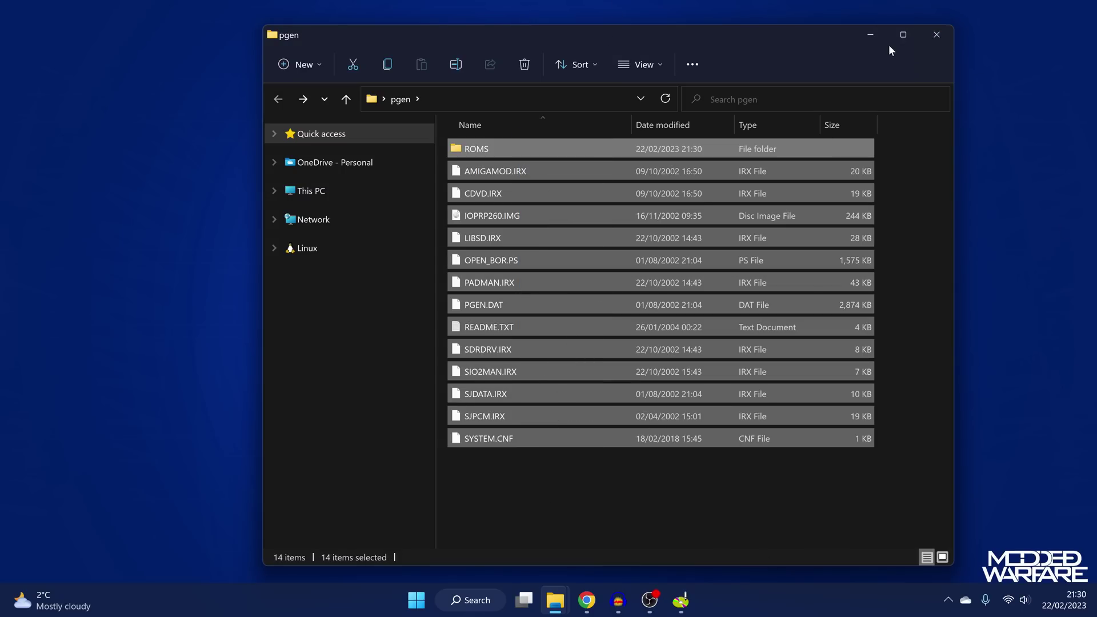
pyautogui.click(930, 43)
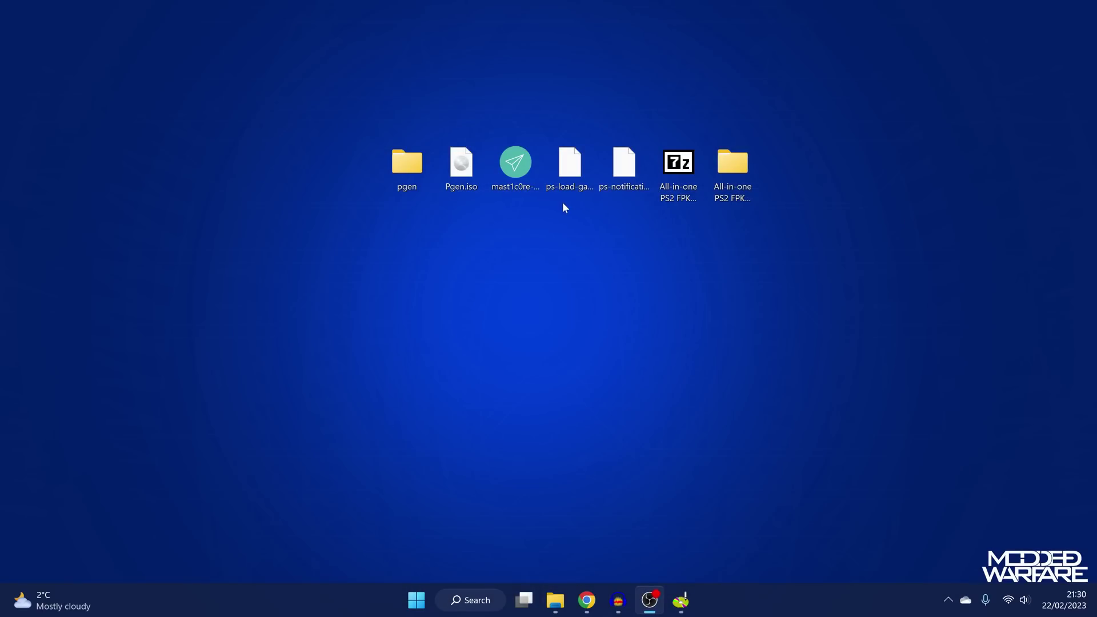
# - Switch to CD/DVD-ROM Generator and add the ROMS folder and all files from pgen to the project's Root directory
pyautogui.click(681, 600)
pyautogui.moveTo(519, 249); pyautogui.dragTo(603, 243)
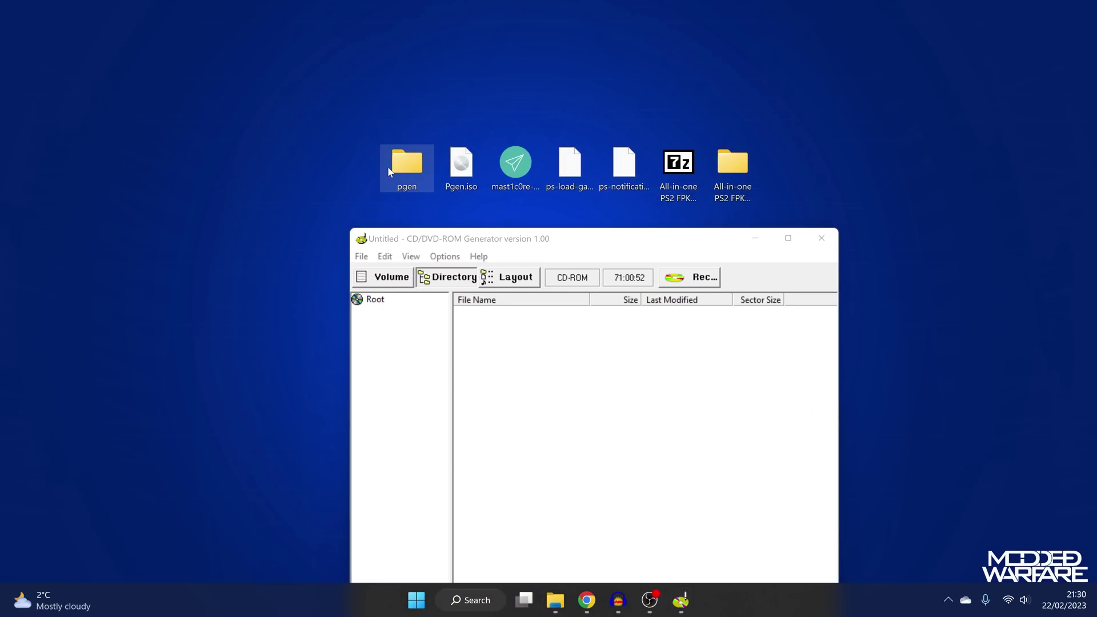
pyautogui.doubleClick(387, 166)
pyautogui.hotkey('ctrl', 'a')
pyautogui.moveTo(473, 37); pyautogui.dragTo(908, 119)
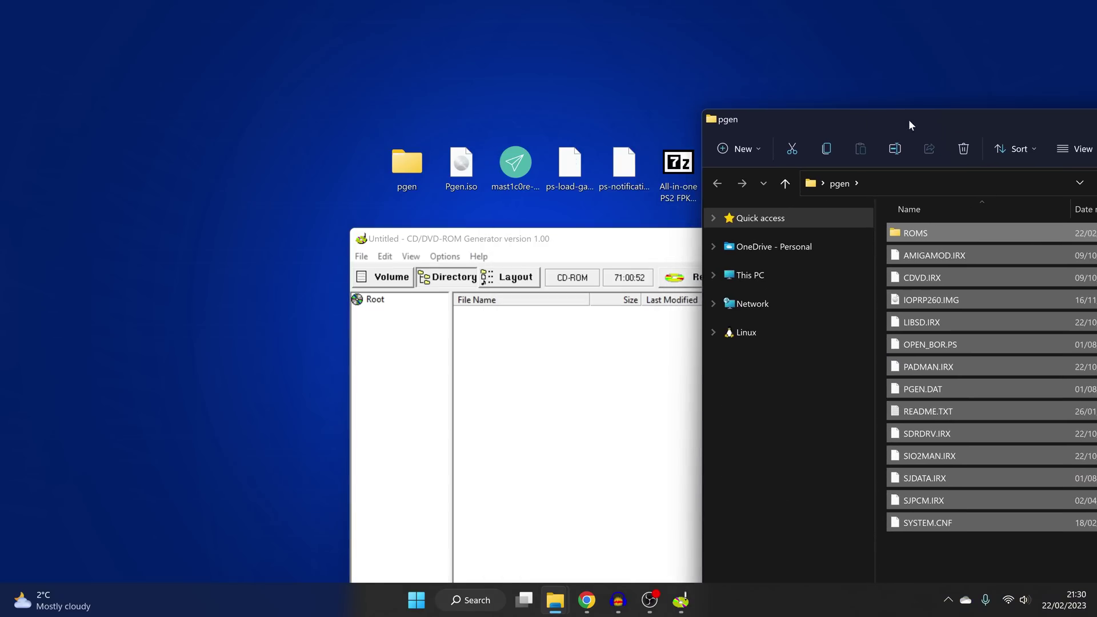
pyautogui.moveTo(904, 231); pyautogui.dragTo(502, 394)
pyautogui.moveTo(619, 247); pyautogui.dragTo(434, 88)
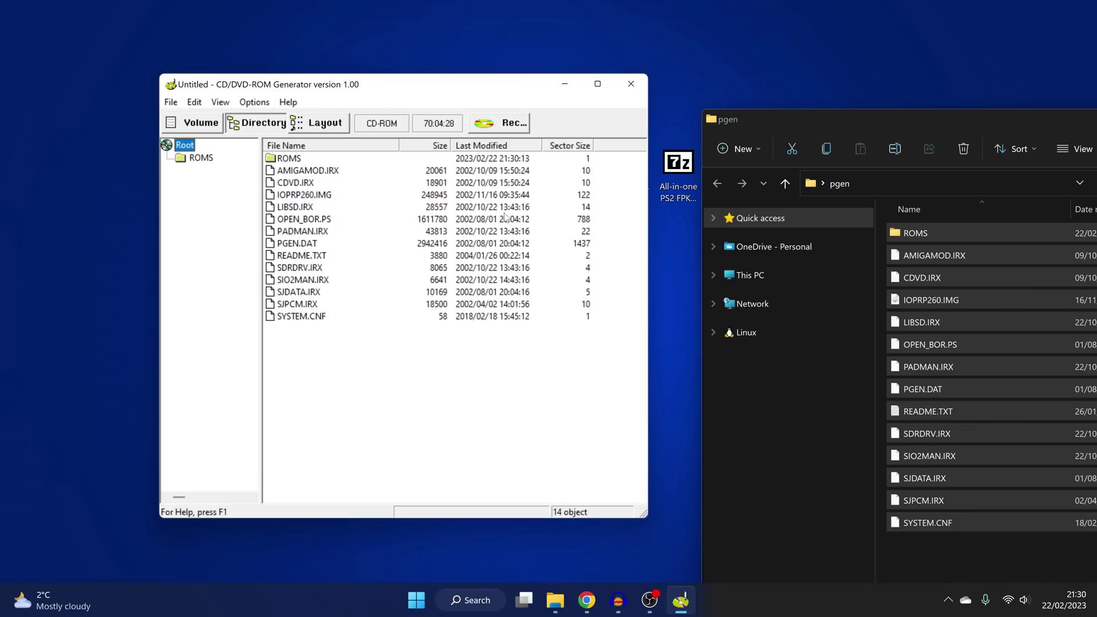
pyautogui.click(916, 233)
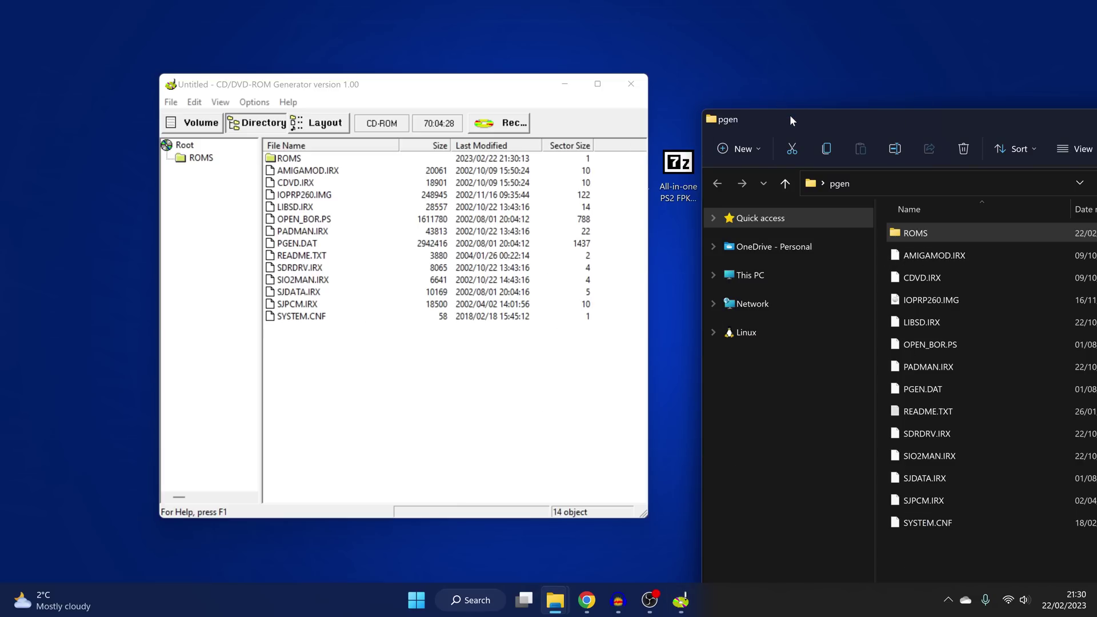
pyautogui.moveTo(791, 120); pyautogui.dragTo(717, 52)
pyautogui.moveTo(914, 503); pyautogui.dragTo(971, 143)
pyautogui.moveTo(926, 45); pyautogui.dragTo(654, 47)
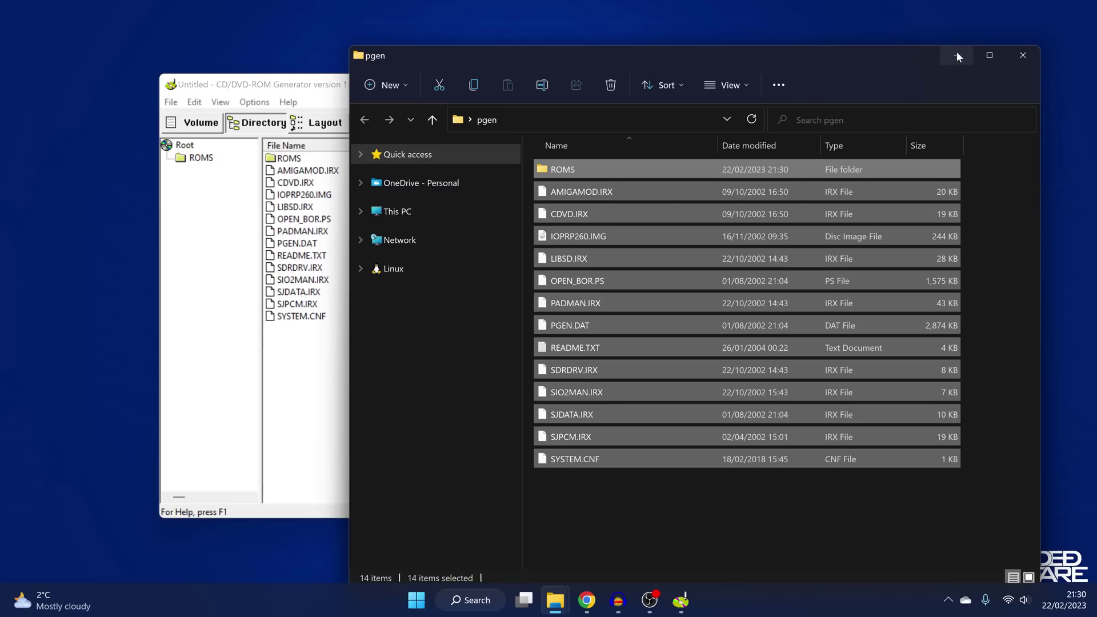
pyautogui.click(957, 54)
pyautogui.moveTo(442, 88); pyautogui.dragTo(536, 79)
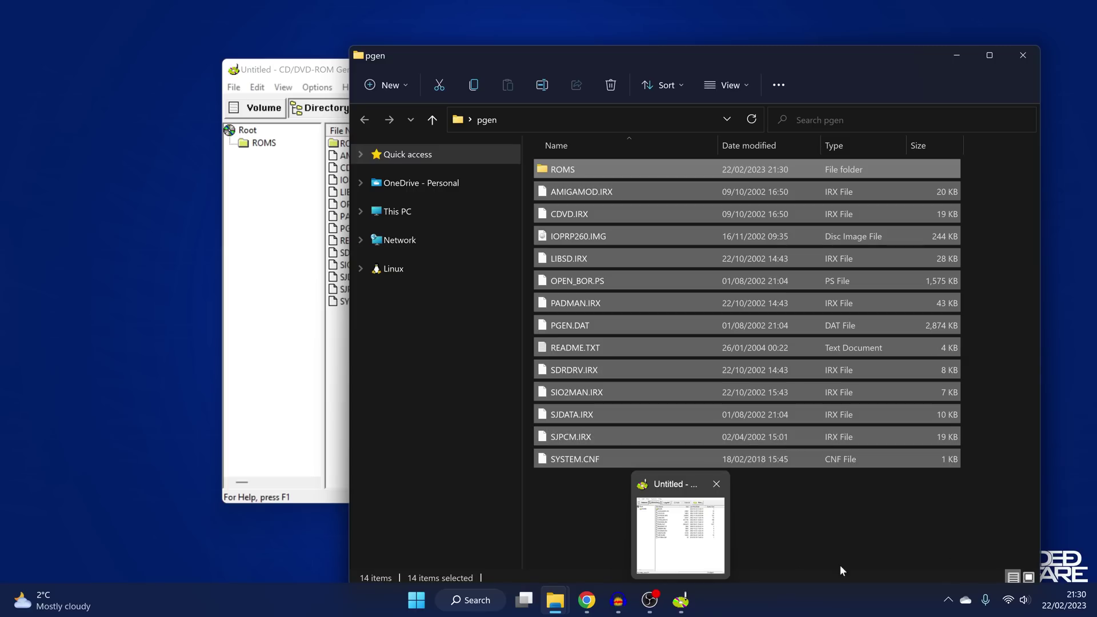
# - Open SYSTEM.CNF from the pgen folder in Notepad++, examine its VMODE setting, and close the editor
pyautogui.click(970, 170)
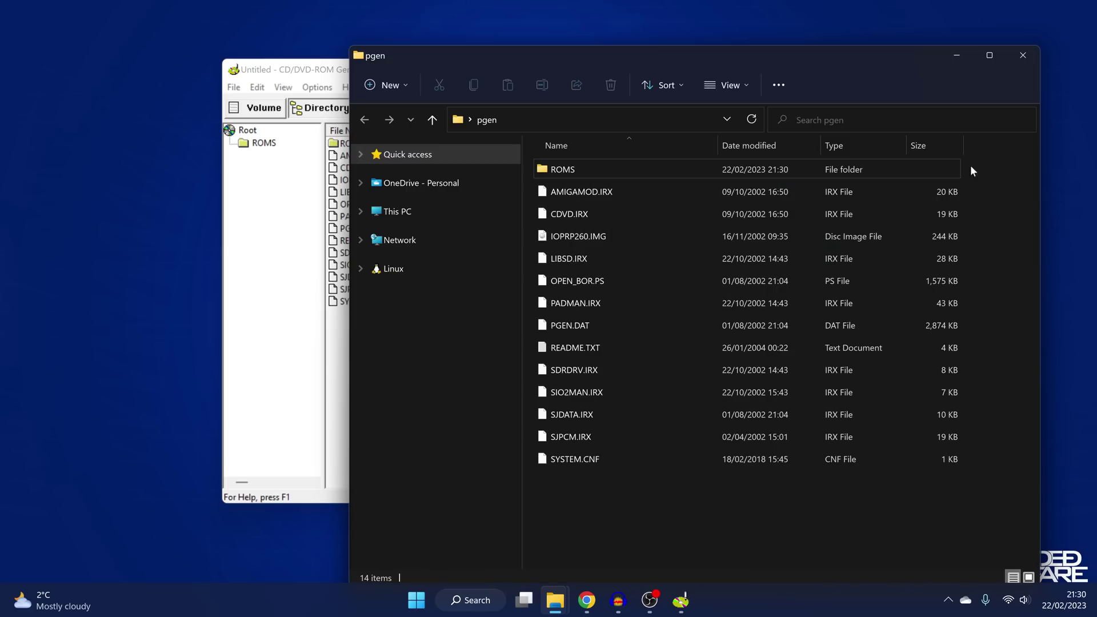
pyautogui.click(637, 459)
pyautogui.moveTo(650, 47); pyautogui.dragTo(720, 28)
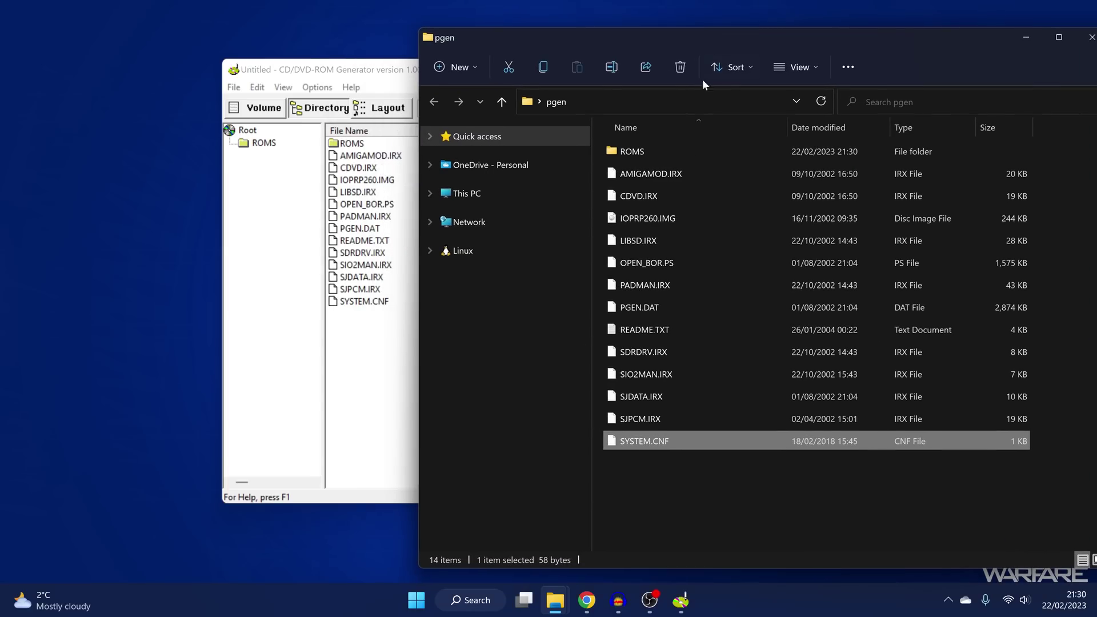
pyautogui.rightClick(627, 445)
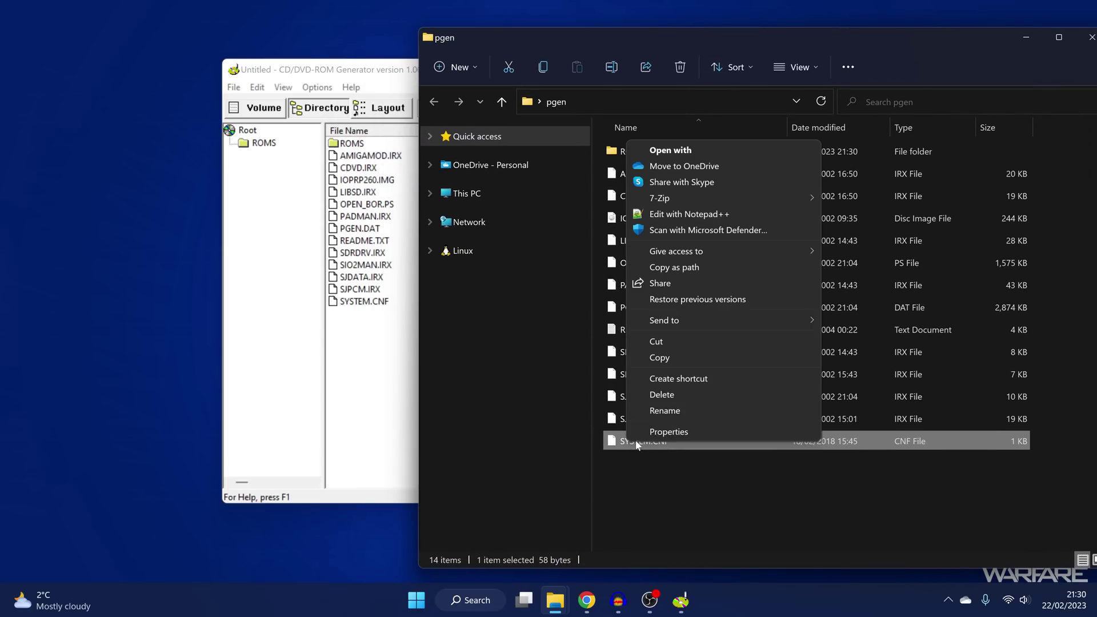
pyautogui.click(665, 214)
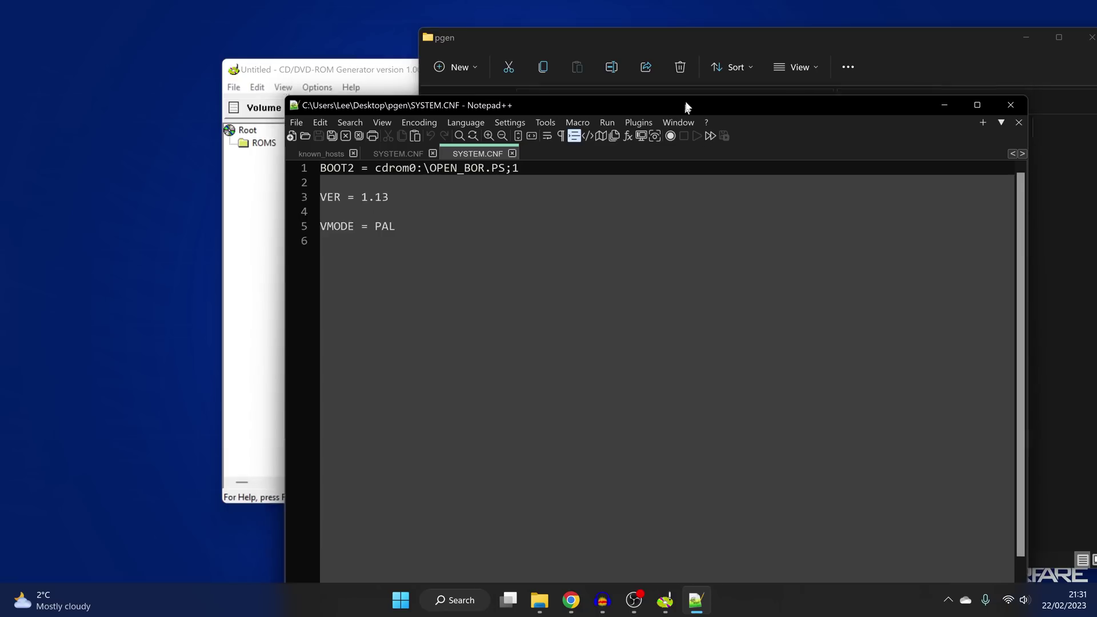
pyautogui.doubleClick(341, 208)
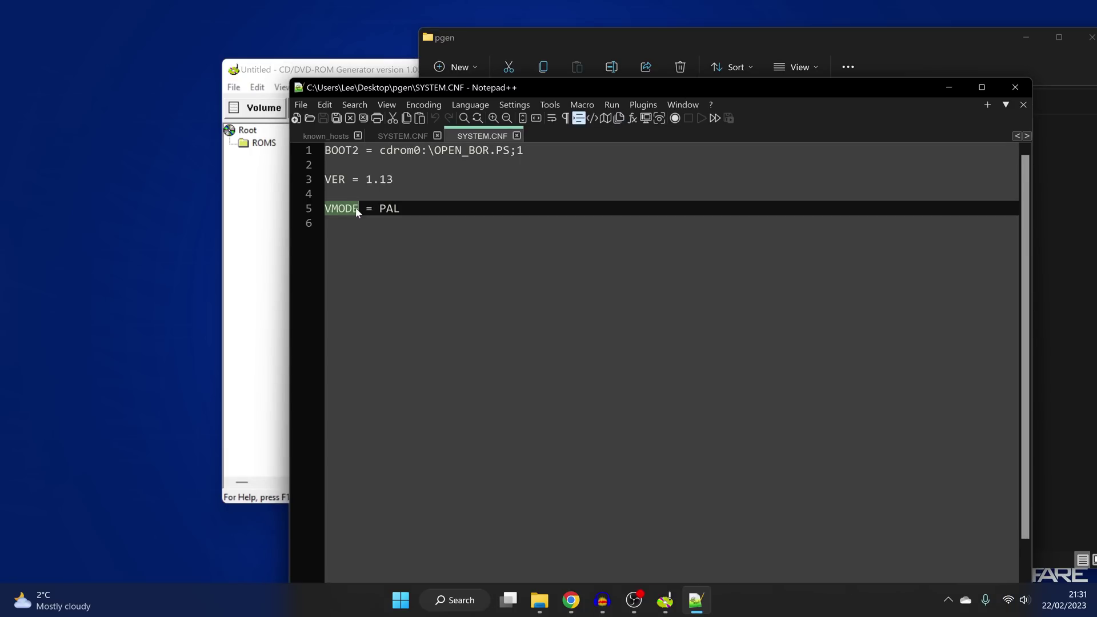
pyautogui.moveTo(379, 208); pyautogui.dragTo(386, 208)
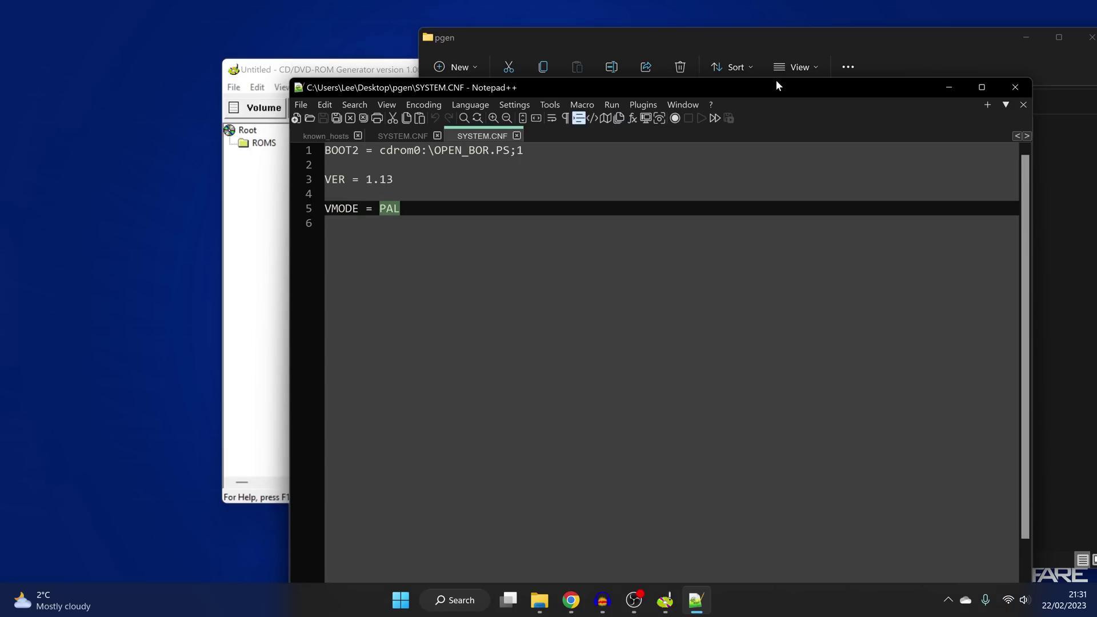
pyautogui.moveTo(776, 86); pyautogui.dragTo(748, 91)
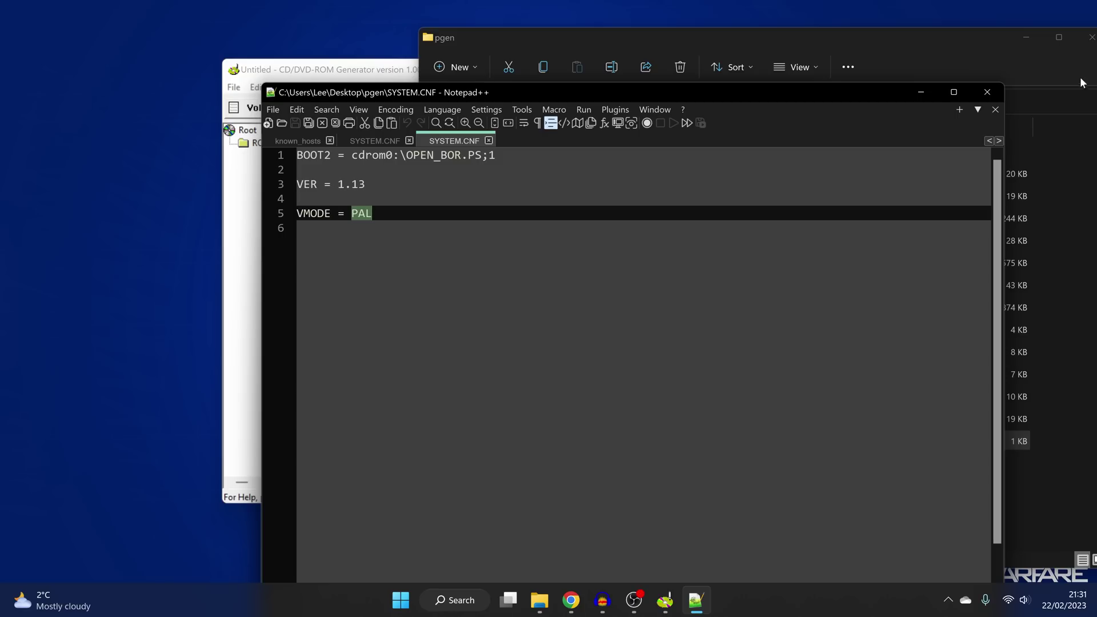
pyautogui.click(986, 92)
# - Set the License Area to Europe in the project's volume settings in CD/DVD-ROM Generator
pyautogui.moveTo(373, 73); pyautogui.dragTo(394, 74)
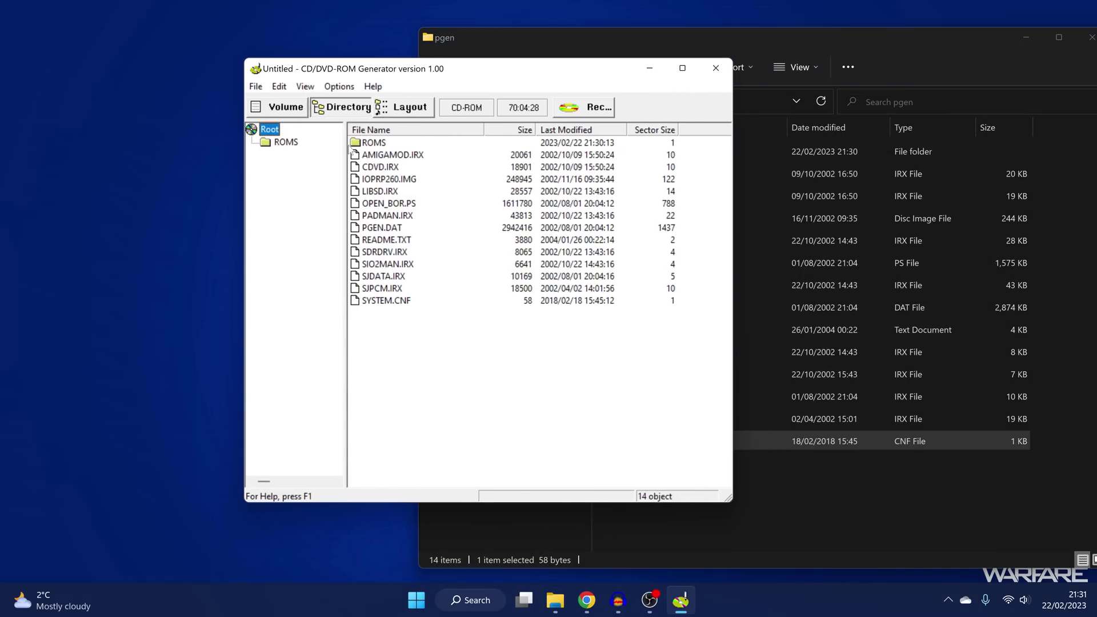
pyautogui.click(285, 109)
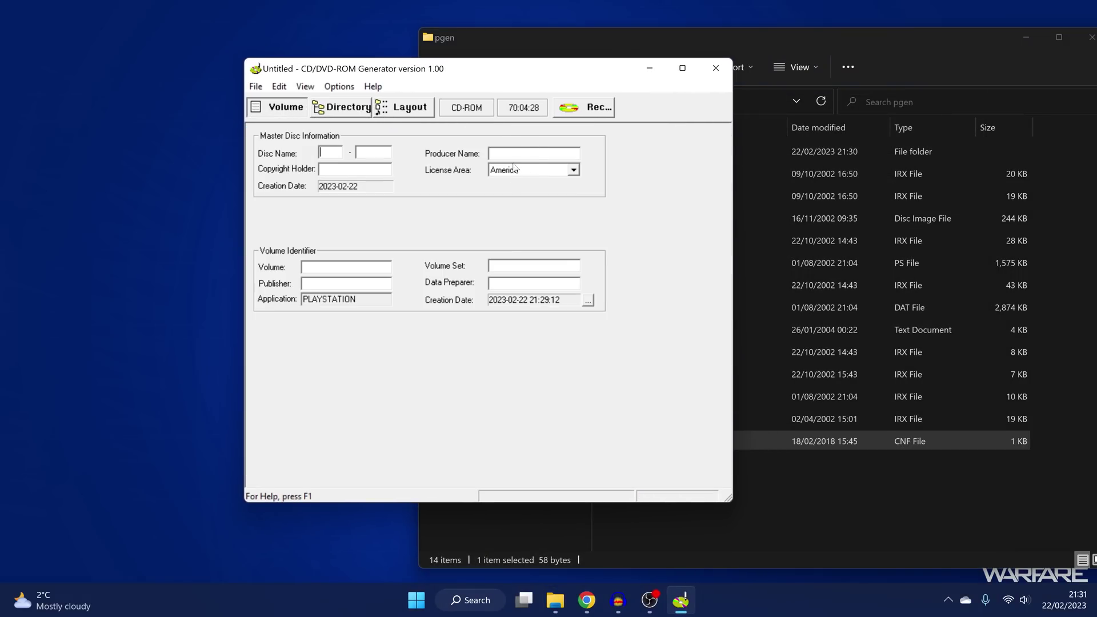
pyautogui.click(505, 189)
pyautogui.click(514, 174)
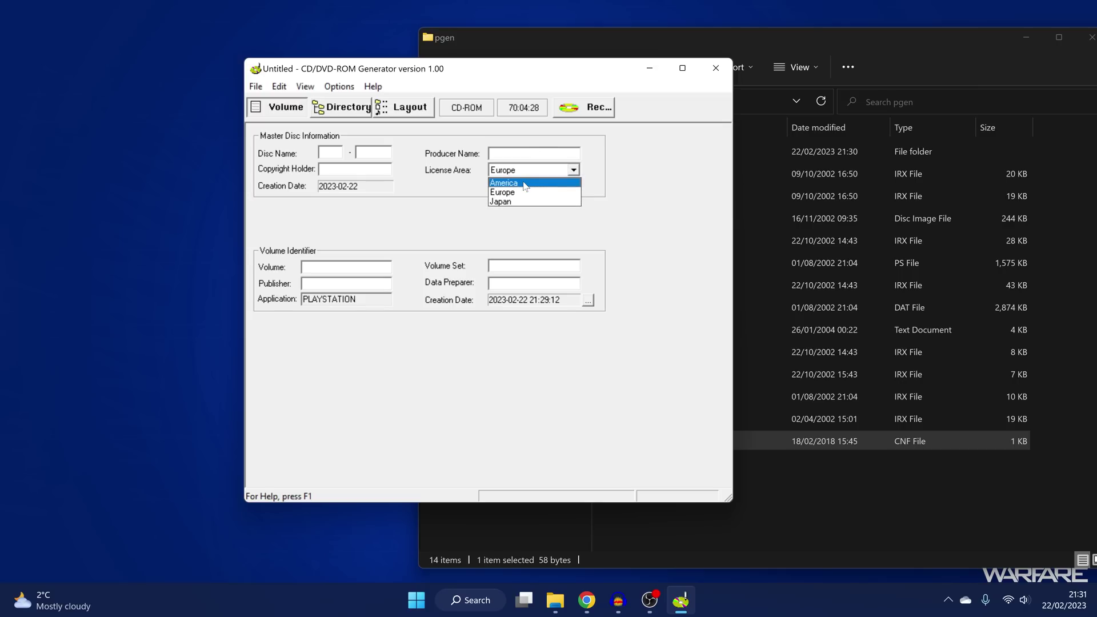
pyautogui.click(513, 180)
pyautogui.click(530, 172)
pyautogui.click(551, 189)
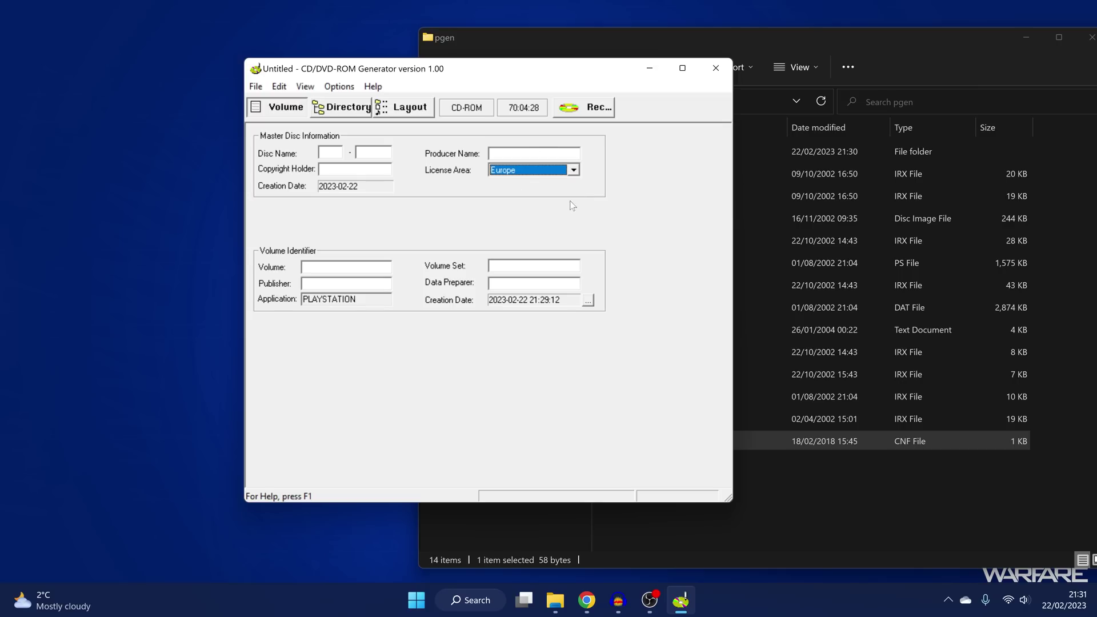
# - Set the disc name to SLUS-99999 and the producer name to PLAYSTATION, and export the project's IML file to the Desktop as ps2
pyautogui.click(320, 153)
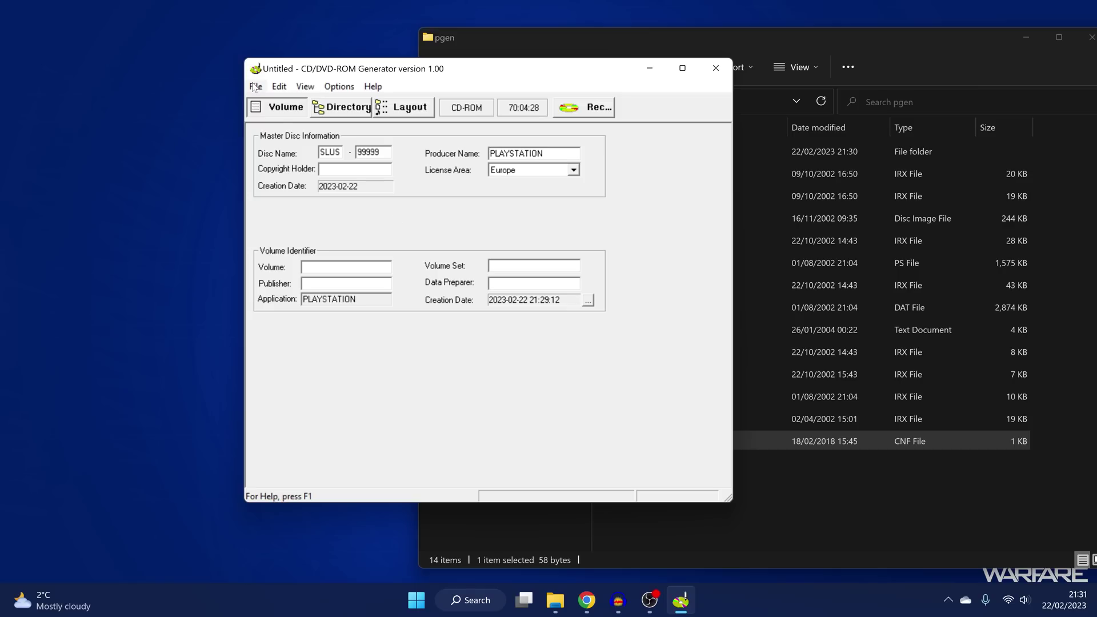
pyautogui.click(254, 86)
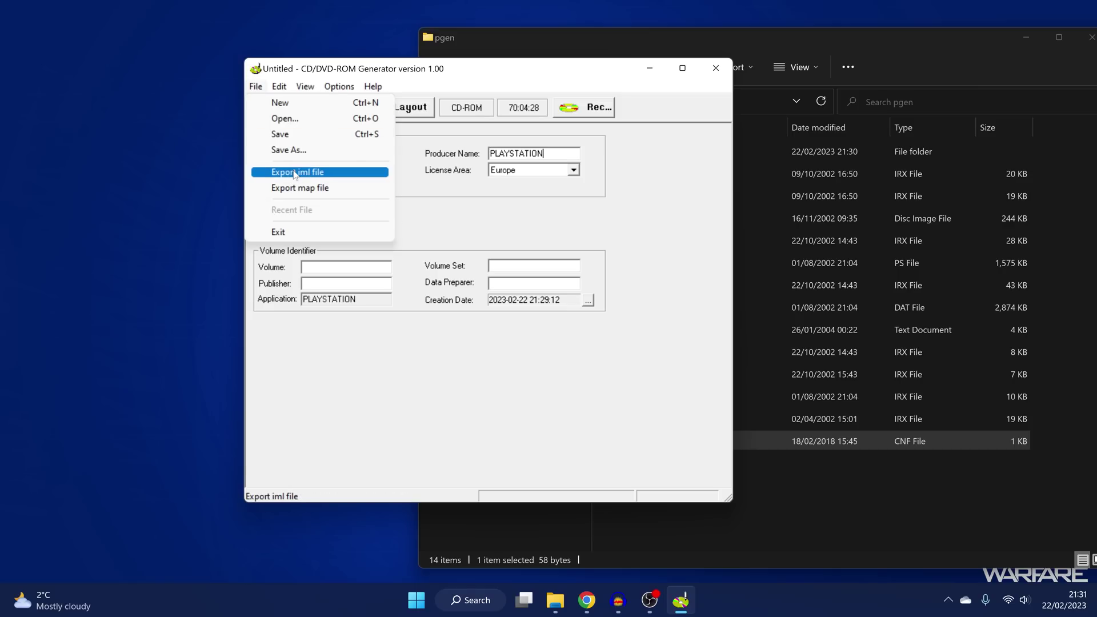
pyautogui.click(295, 173)
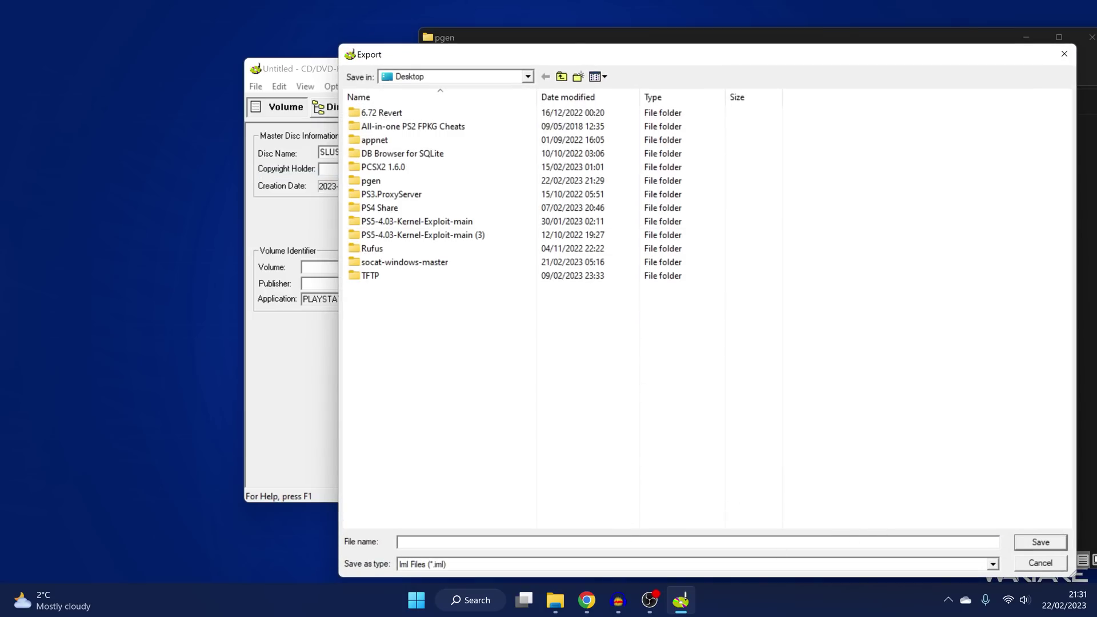
pyautogui.write('ps2')
pyautogui.press('Return')
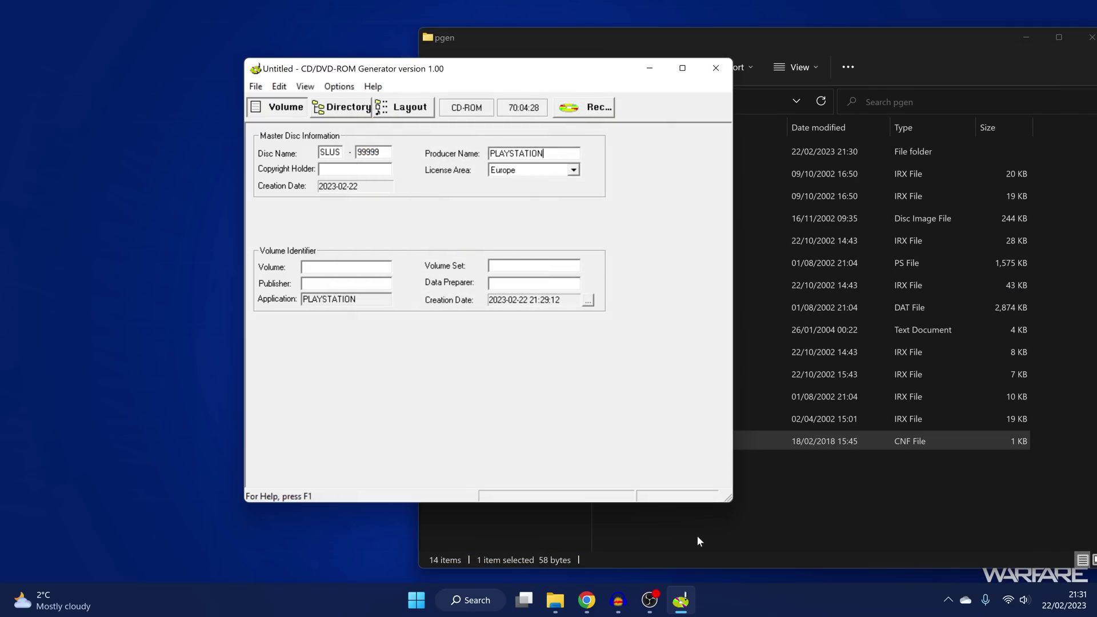
pyautogui.moveTo(58, 87); pyautogui.dragTo(11, 11)
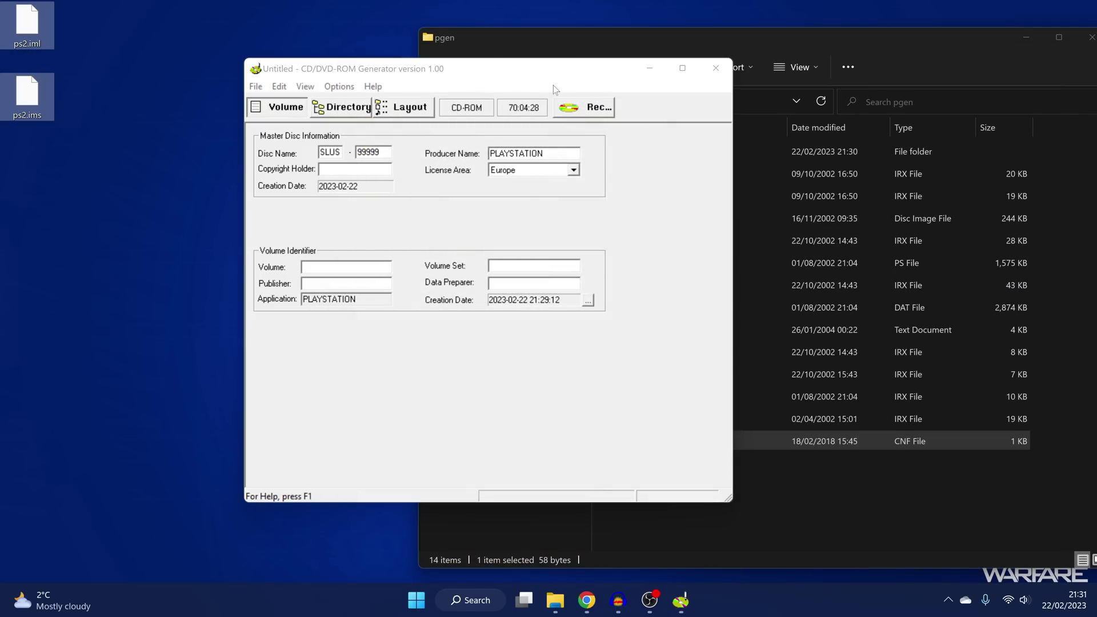
# - Close CD/DVD-ROM Generator without saving the untitled project, and close the pgen folder window
pyautogui.click(729, 67)
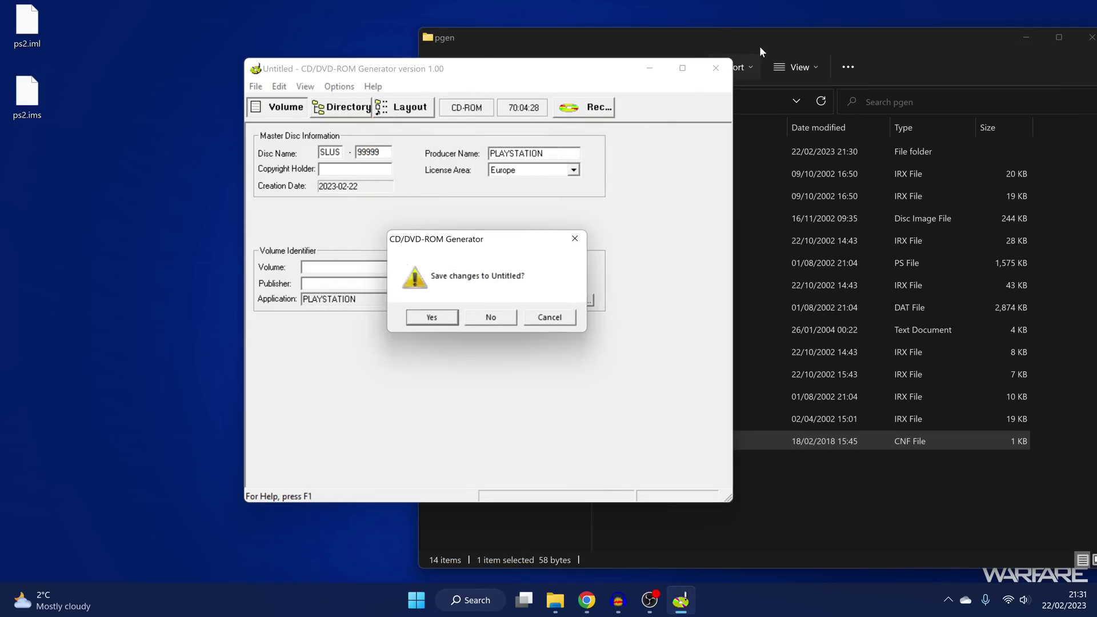
pyautogui.click(505, 320)
pyautogui.moveTo(749, 46); pyautogui.dragTo(676, 44)
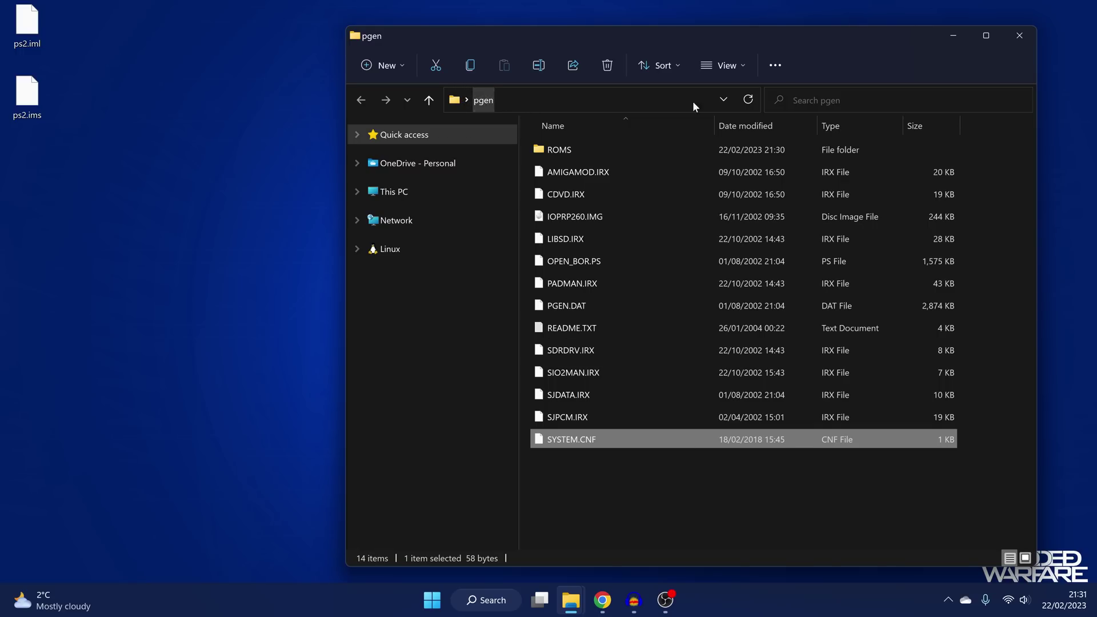
pyautogui.click(1018, 35)
# - Launch cdvd_iml2iso_403.exe from the cdvd_iml2iso_403 folder inside All-in-one PS2 FPKG Cheats, and minimise the folder window
pyautogui.doubleClick(748, 168)
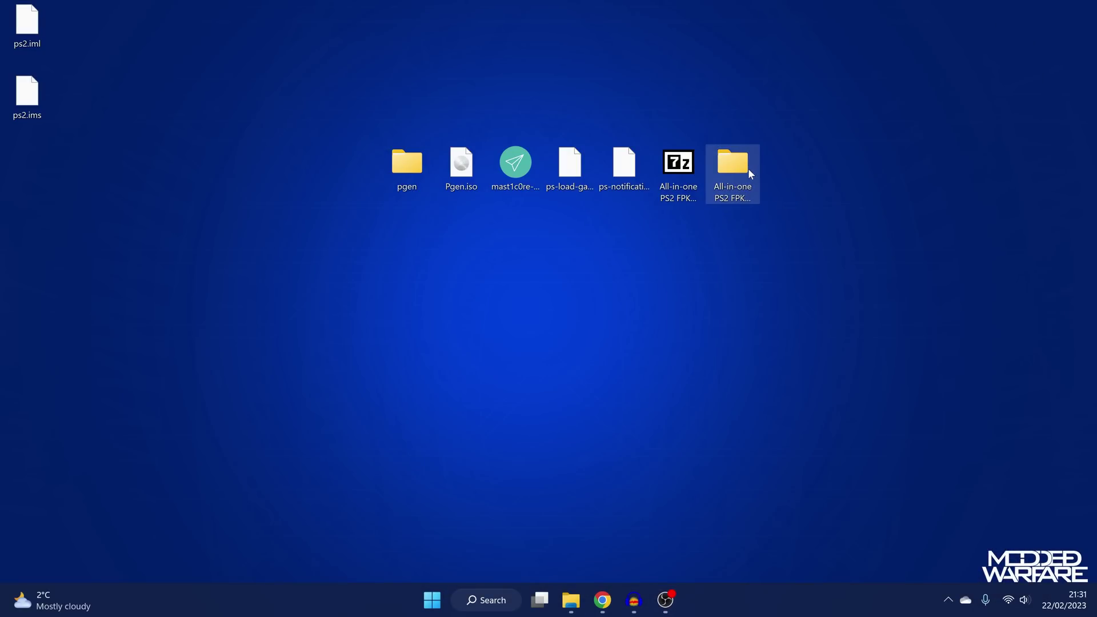
pyautogui.moveTo(649, 35); pyautogui.dragTo(638, 28)
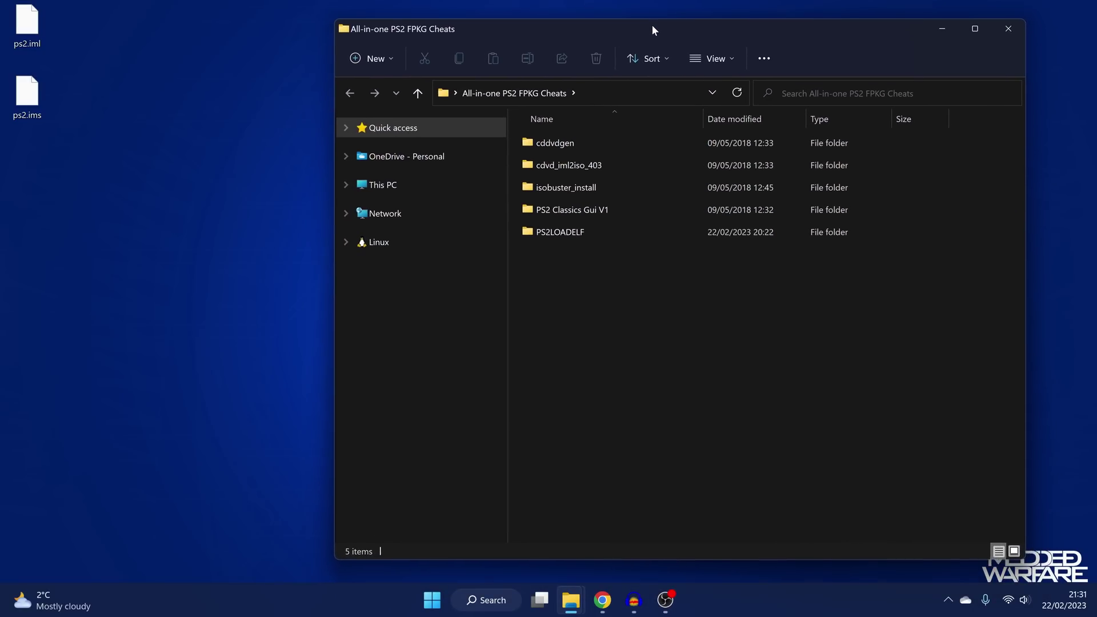
pyautogui.click(559, 170)
pyautogui.doubleClick(577, 167)
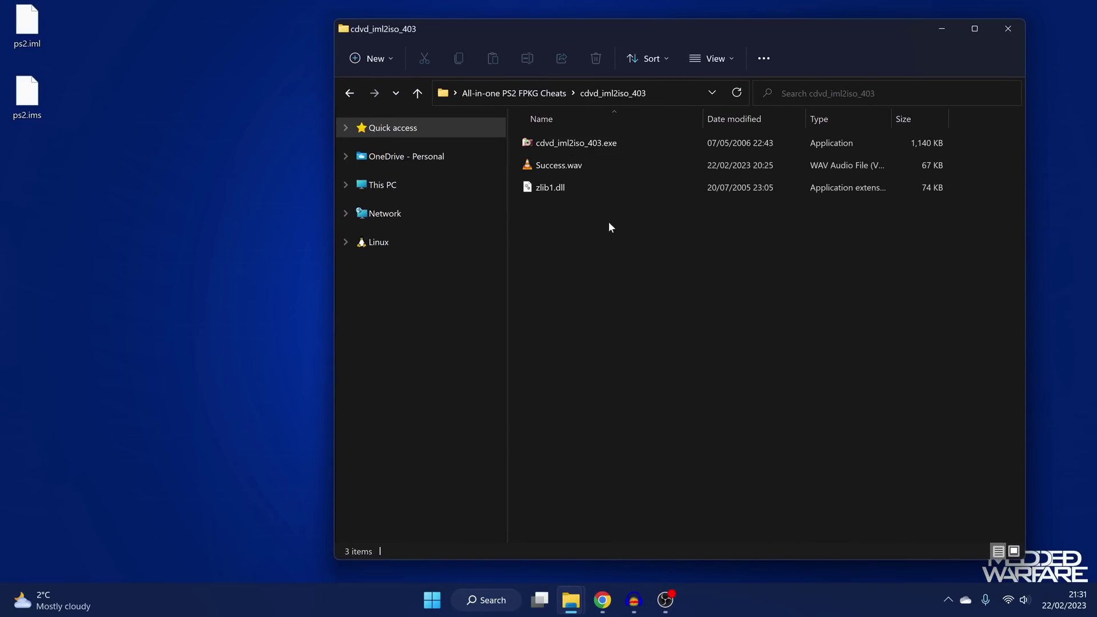
pyautogui.doubleClick(584, 145)
pyautogui.click(941, 29)
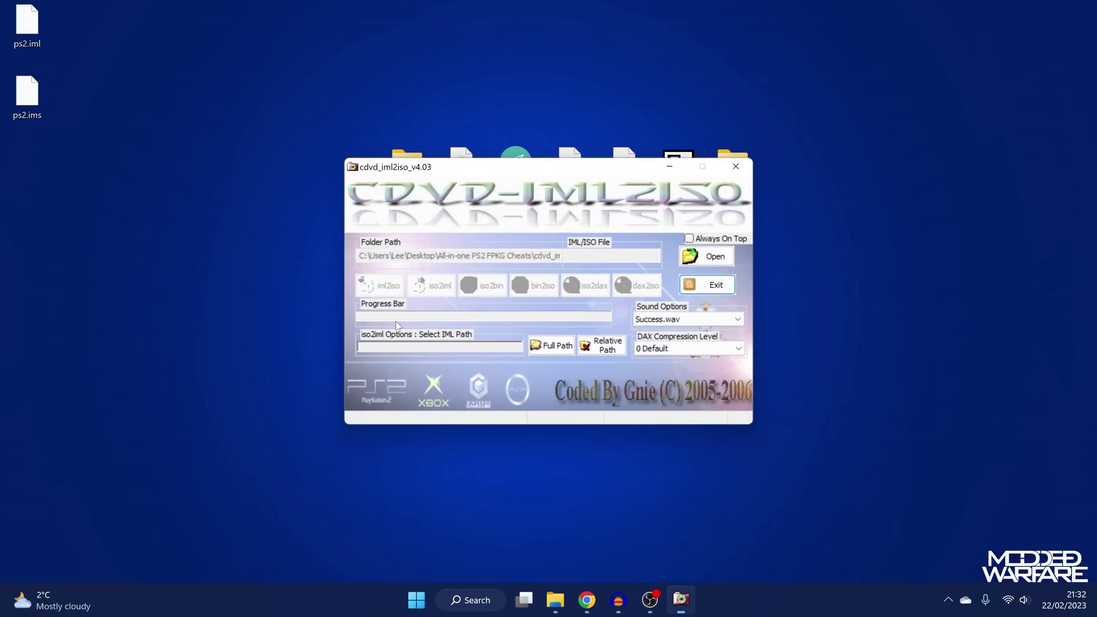
# - Convert ps2.iml from the Desktop to an ISO with iml2iso, and place ps2.iso beside the pgen folder on the desktop
pyautogui.click(707, 256)
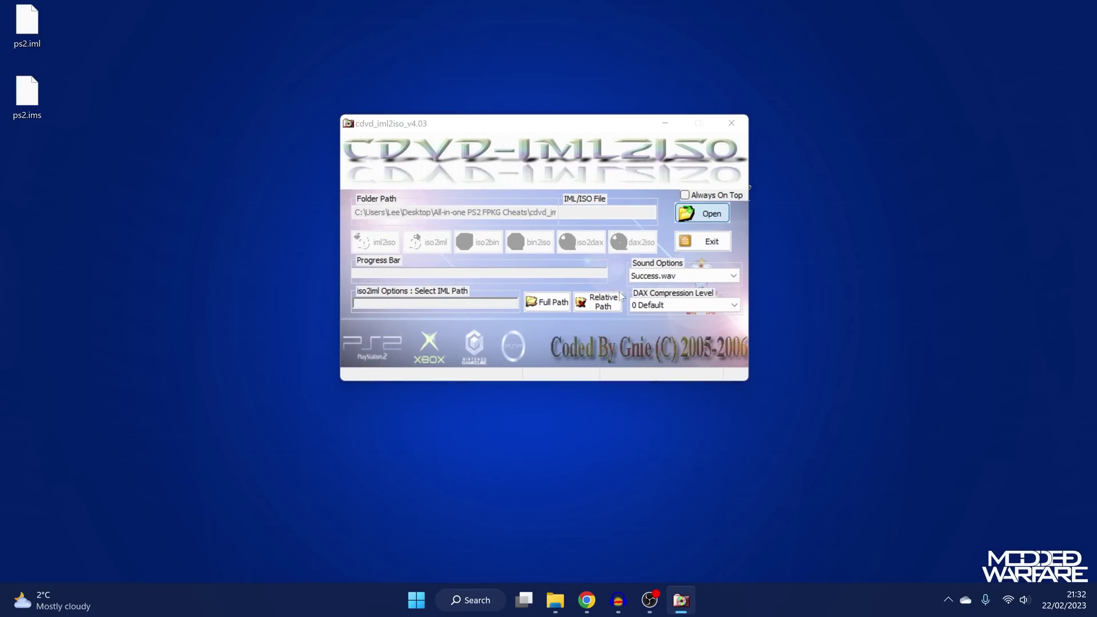
pyautogui.click(565, 423)
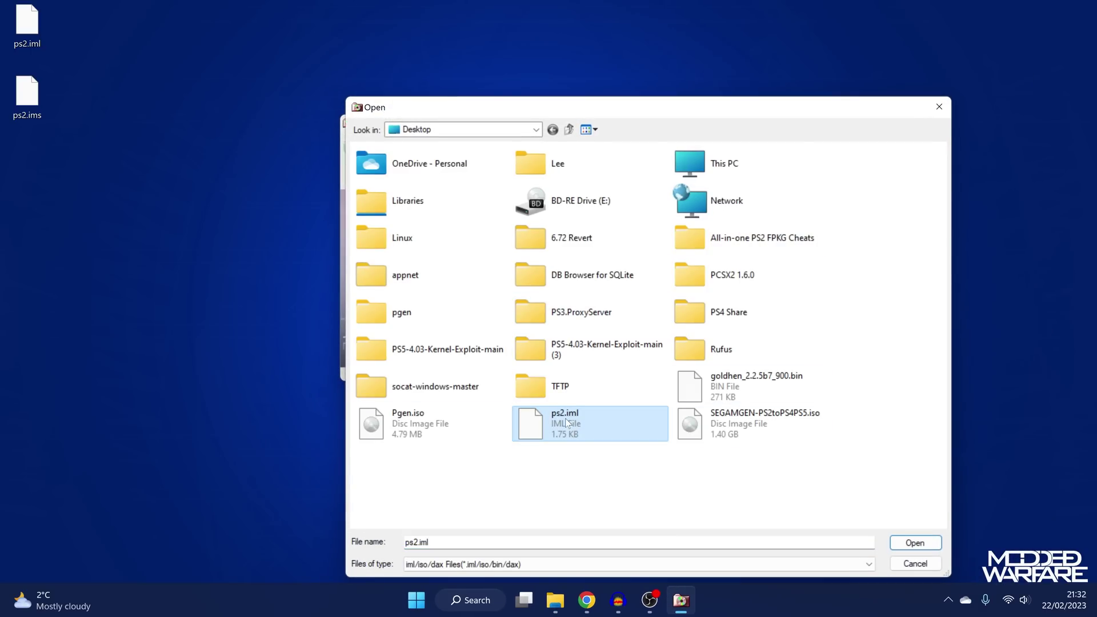
pyautogui.click(894, 542)
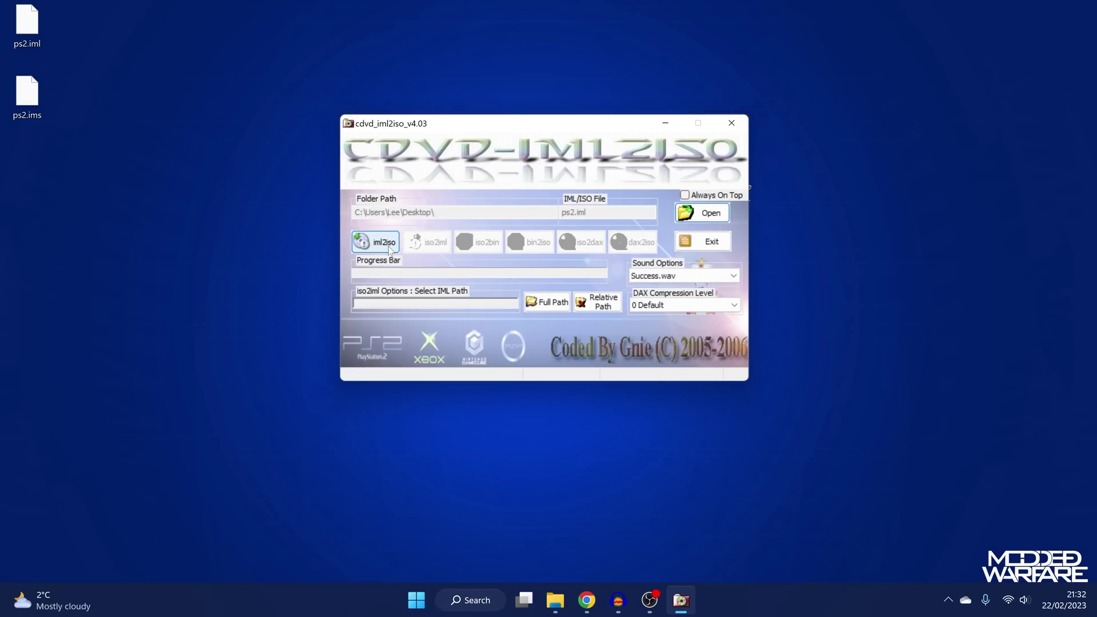
pyautogui.click(388, 246)
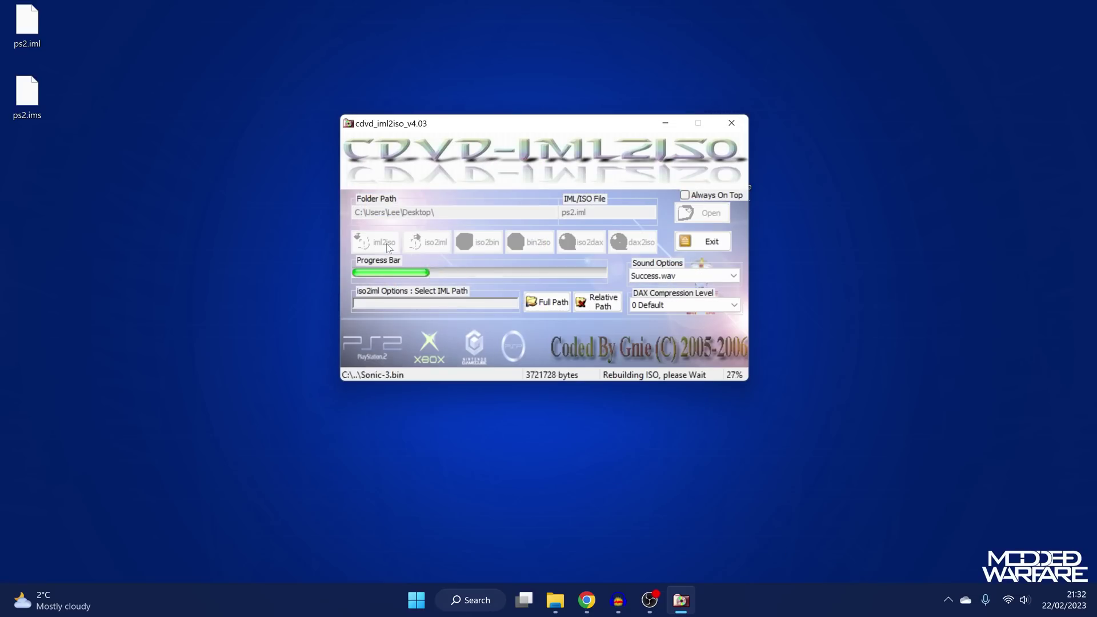
pyautogui.click(587, 286)
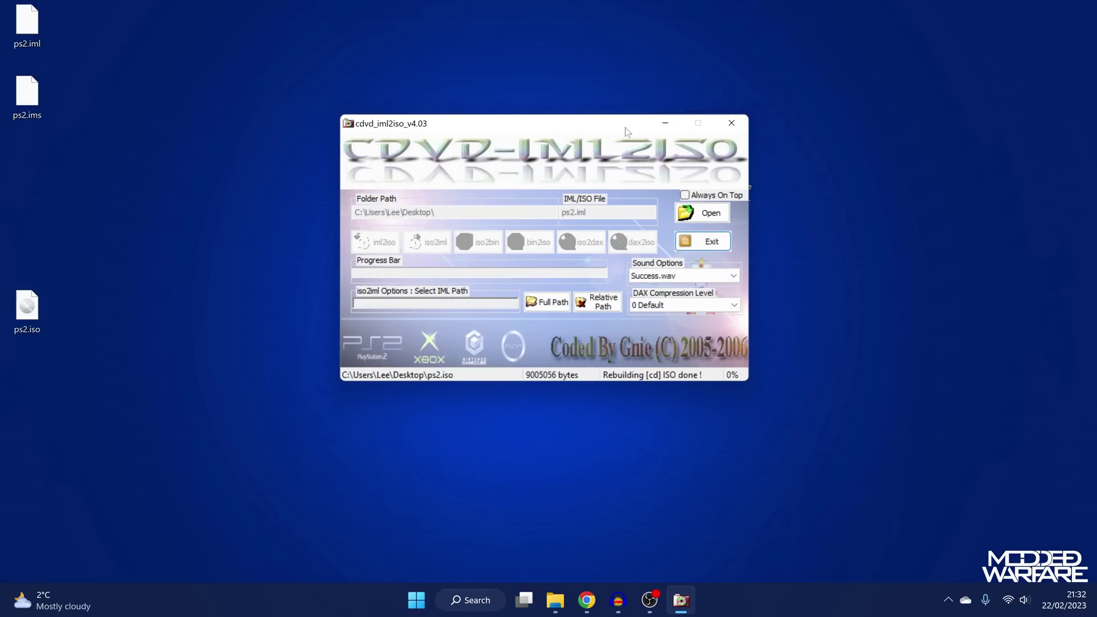
pyautogui.moveTo(51, 320); pyautogui.dragTo(355, 171)
# - Launch mast1c0re-file-loader.exe and select ps-load-game-net-PS5-6-50.elf from the Desktop as the file to load
pyautogui.click(515, 171)
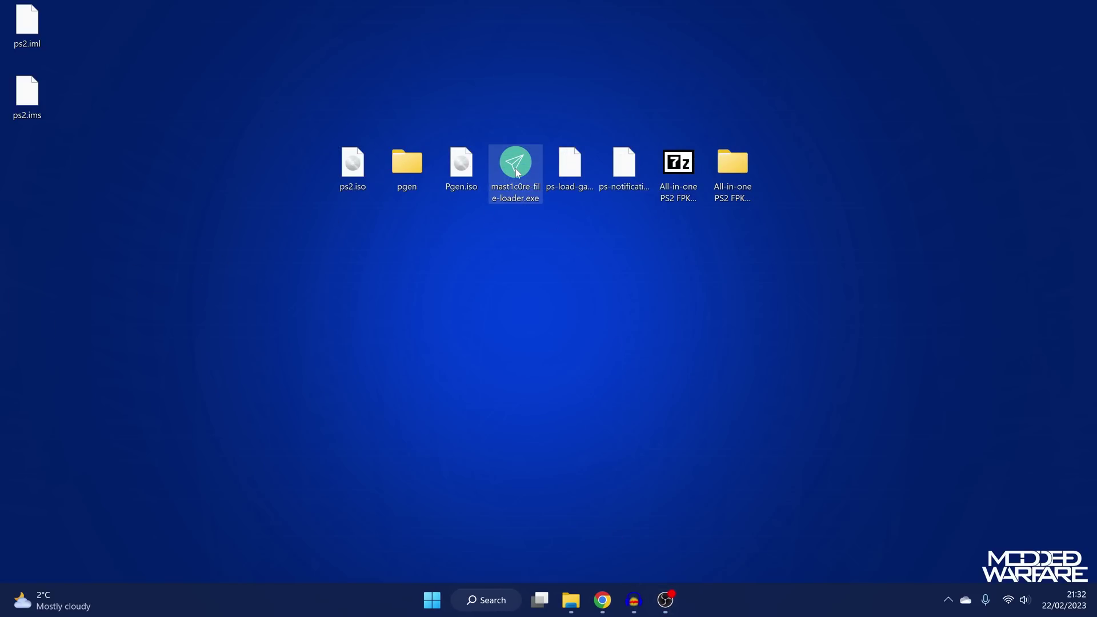
pyautogui.moveTo(215, 56); pyautogui.dragTo(262, 68)
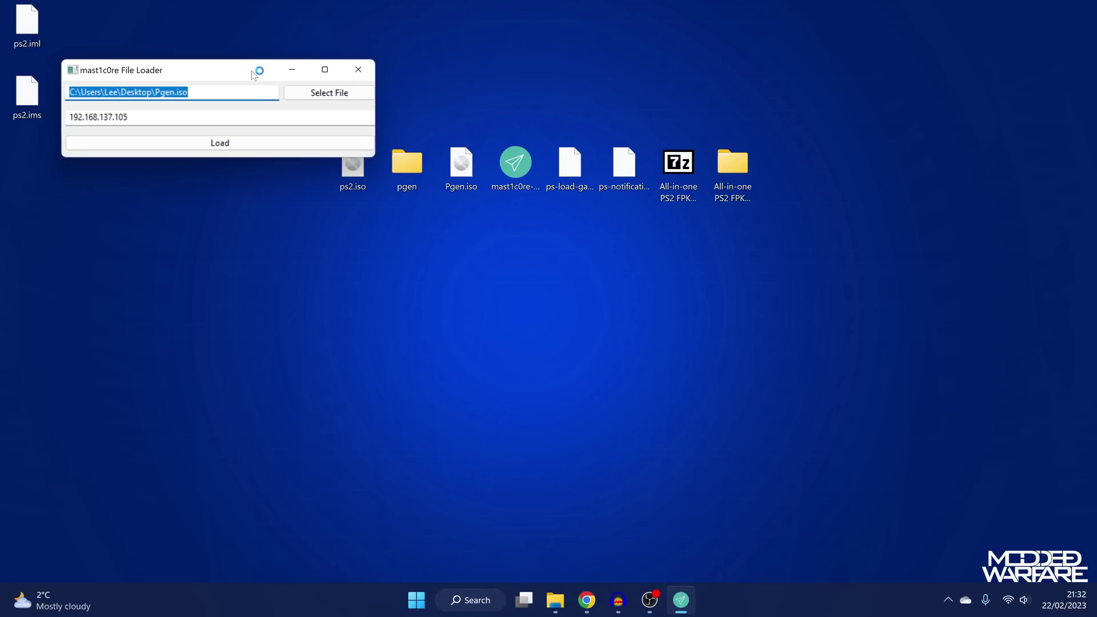
pyautogui.click(410, 304)
pyautogui.scroll(-4, 599, 413)
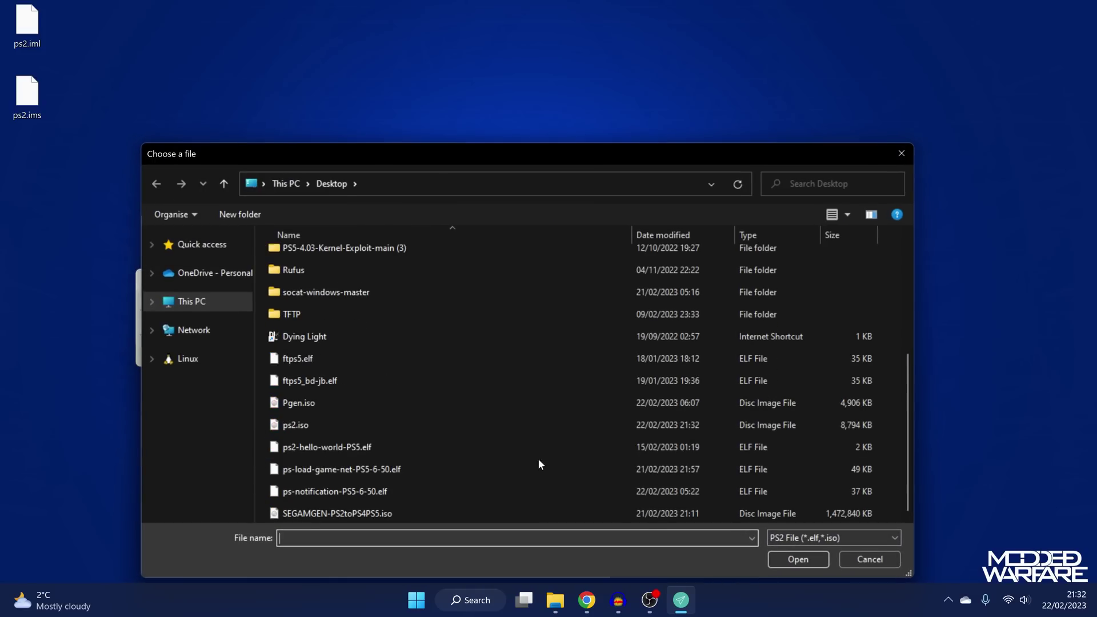
pyautogui.click(315, 472)
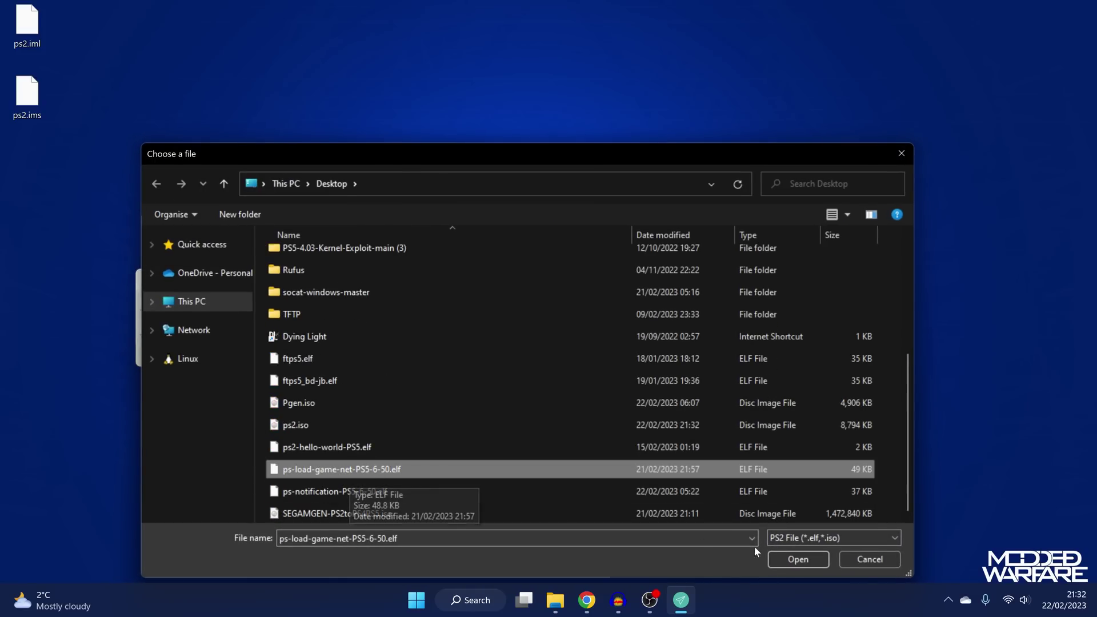
pyautogui.click(783, 557)
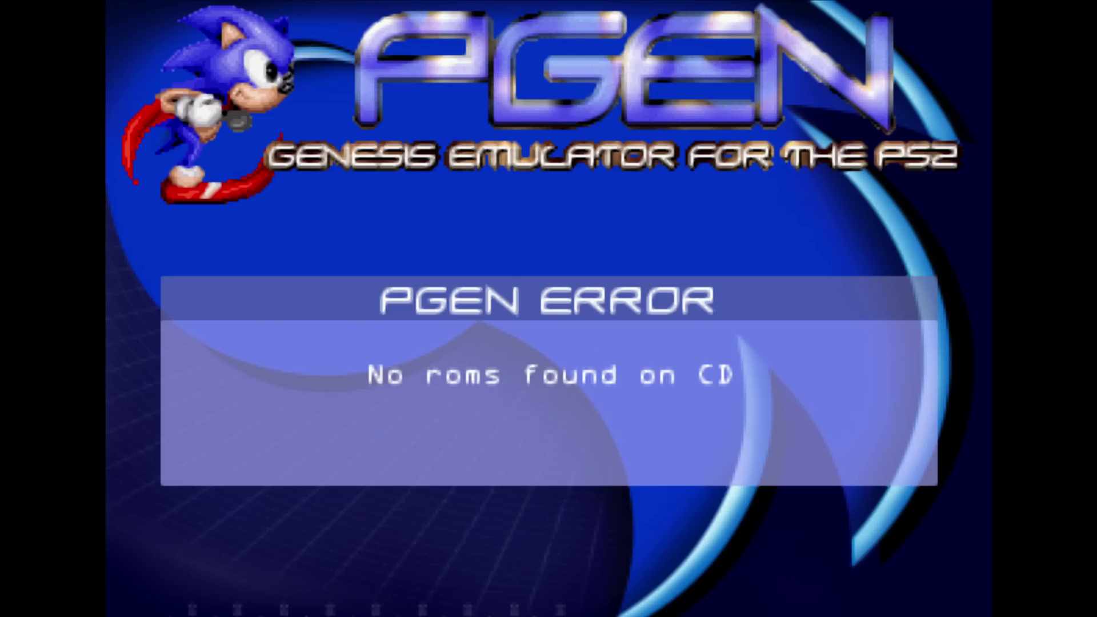
# - Leave PGEN on the PS5 and start OKAGE: Shadow King from its title screen
pyautogui.press('super')
pyautogui.press('super')
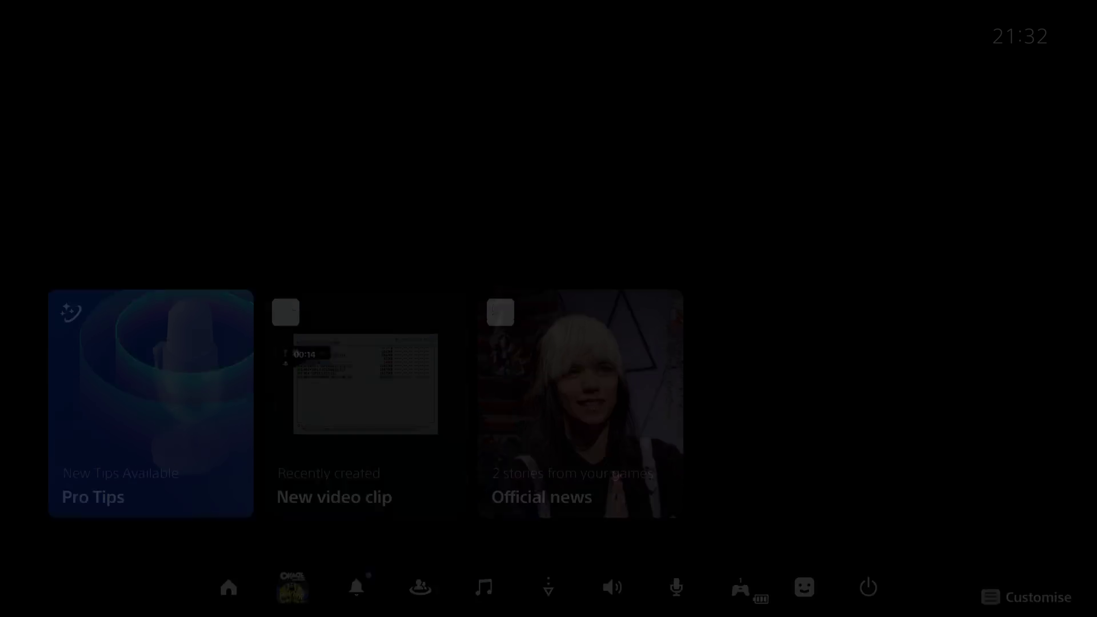
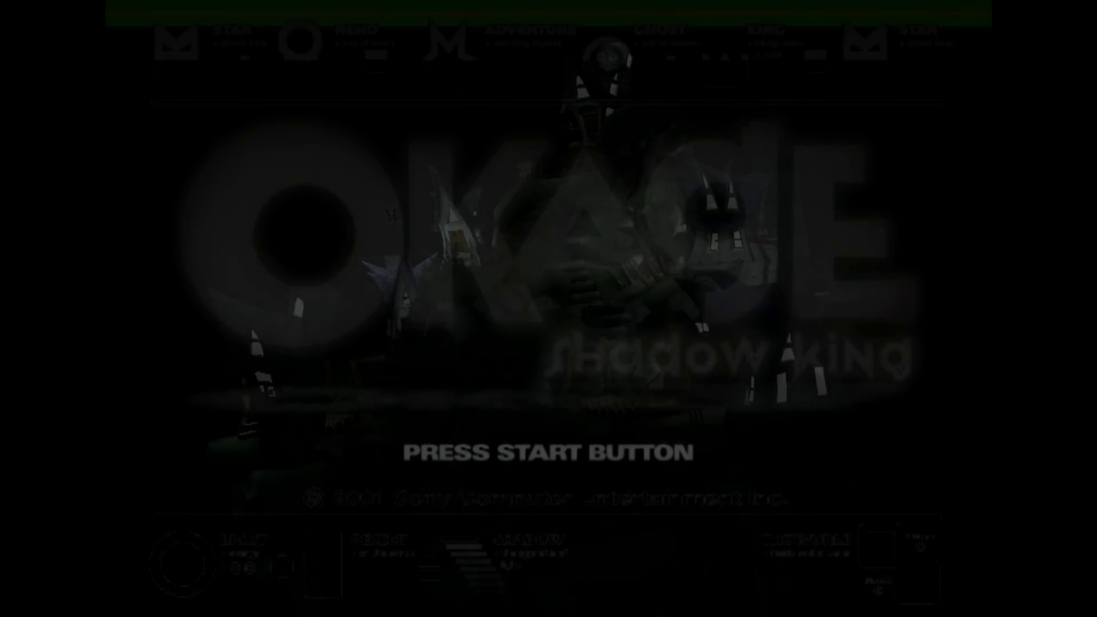
pyautogui.press('Return')
pyautogui.press('Right')
pyautogui.press('Return')
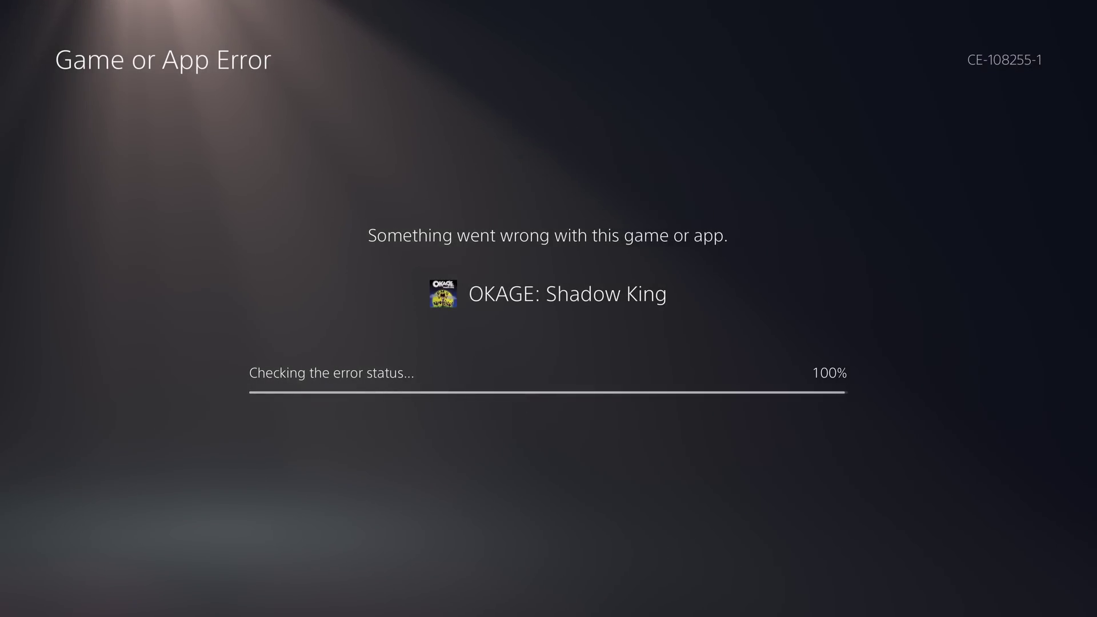
# - Dismiss the OKAGE: Shadow King problem report on the PS5 with the Don't Report option
pyautogui.press('Left')
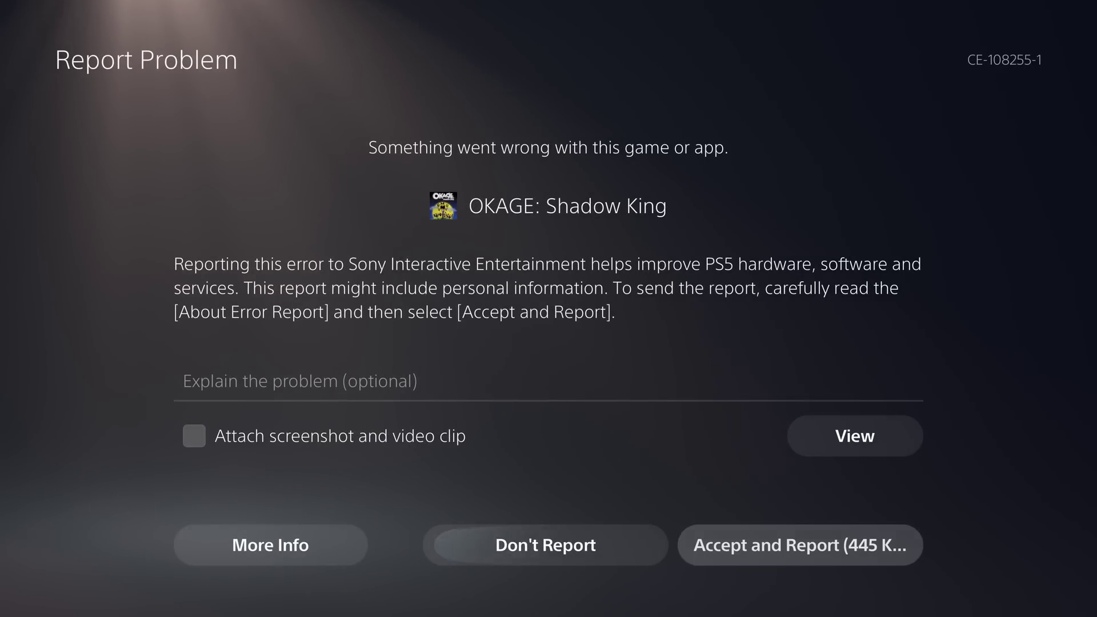
pyautogui.press('Return')
pyautogui.press('Return')
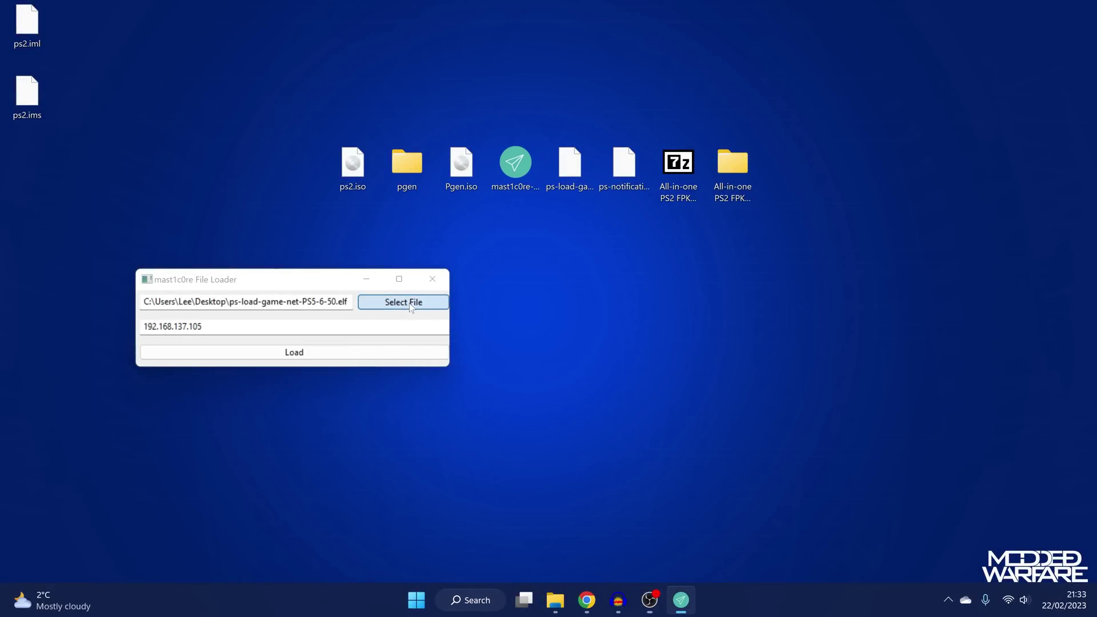
# - Switch to mast1c0re File Loader, select ps2.iso from the Desktop, and load it onto the PS5
pyautogui.click(402, 301)
pyautogui.click(305, 425)
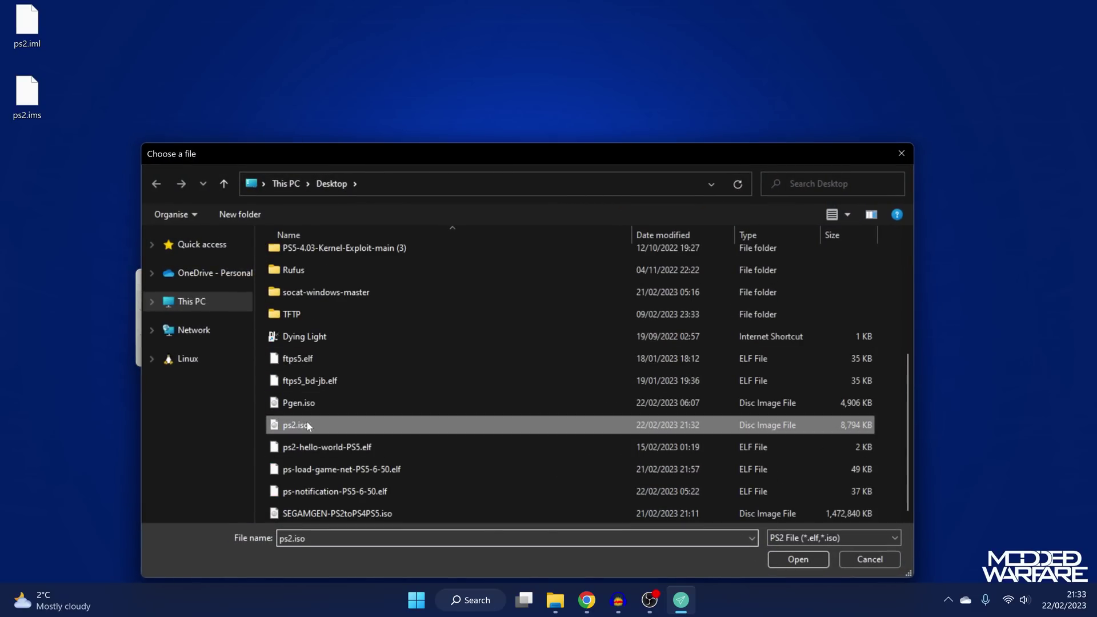
pyautogui.click(807, 552)
pyautogui.click(255, 353)
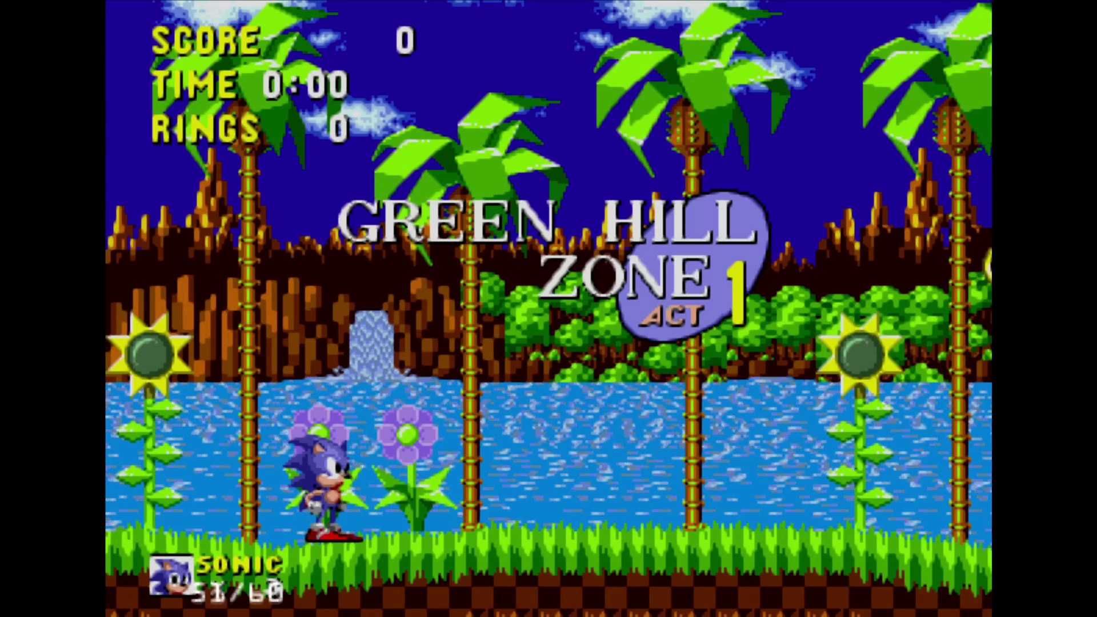
pyautogui.press('Right')
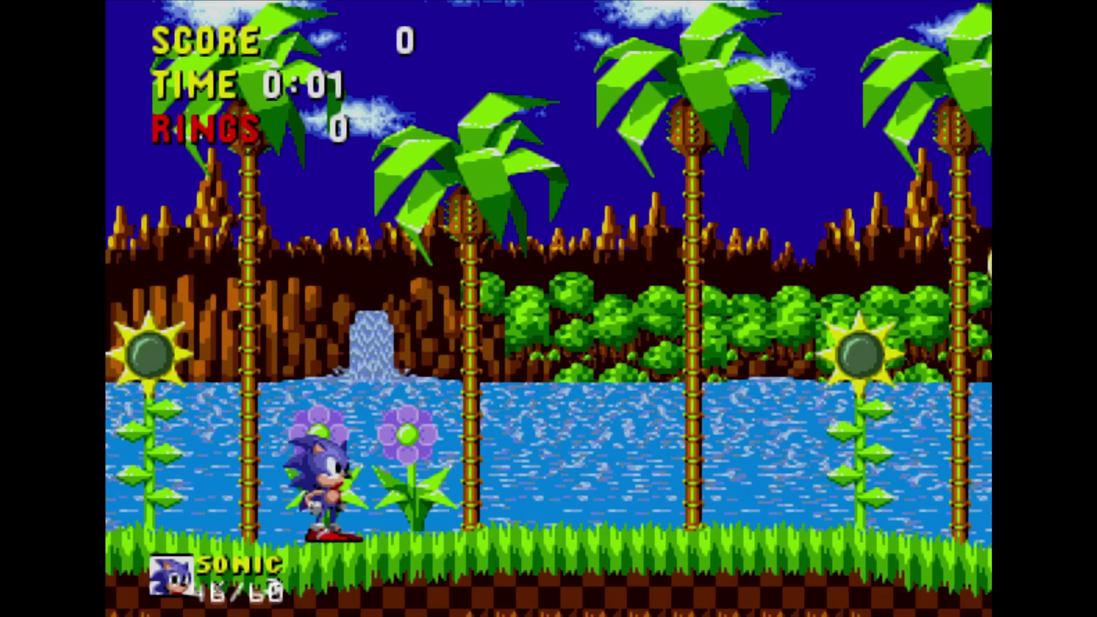
pyautogui.press('Right')
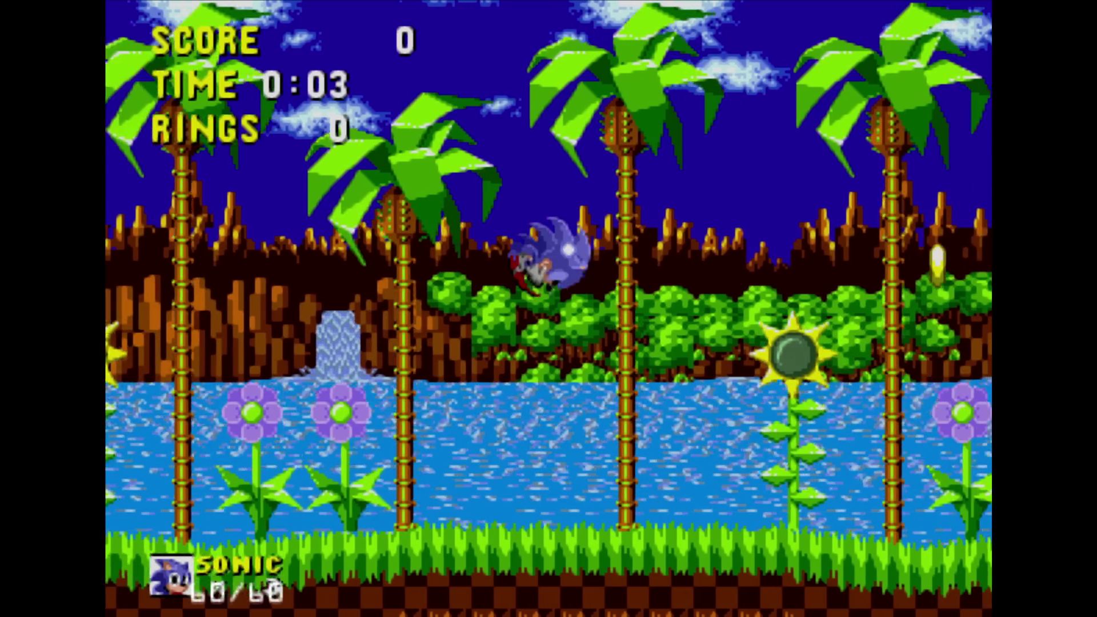
pyautogui.press('z')
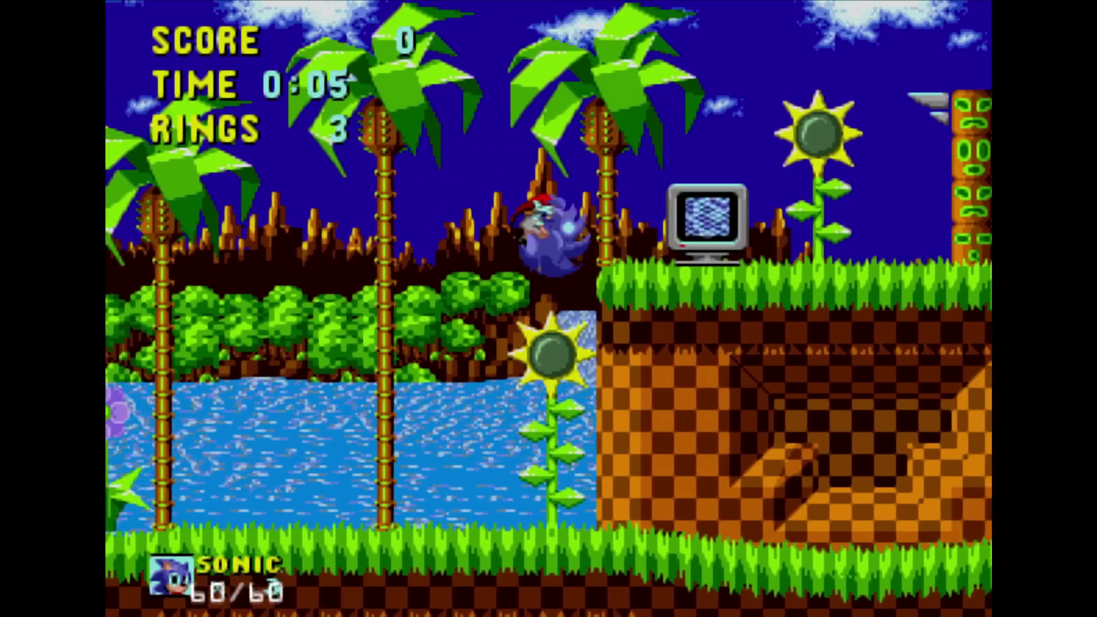
pyautogui.press('z')
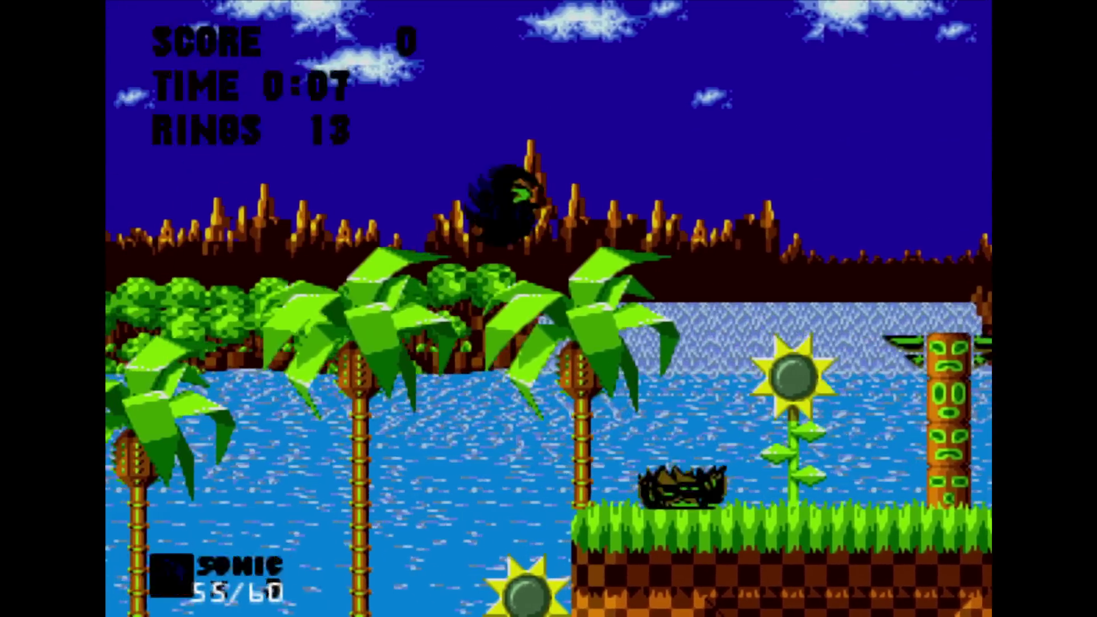
pyautogui.press('z')
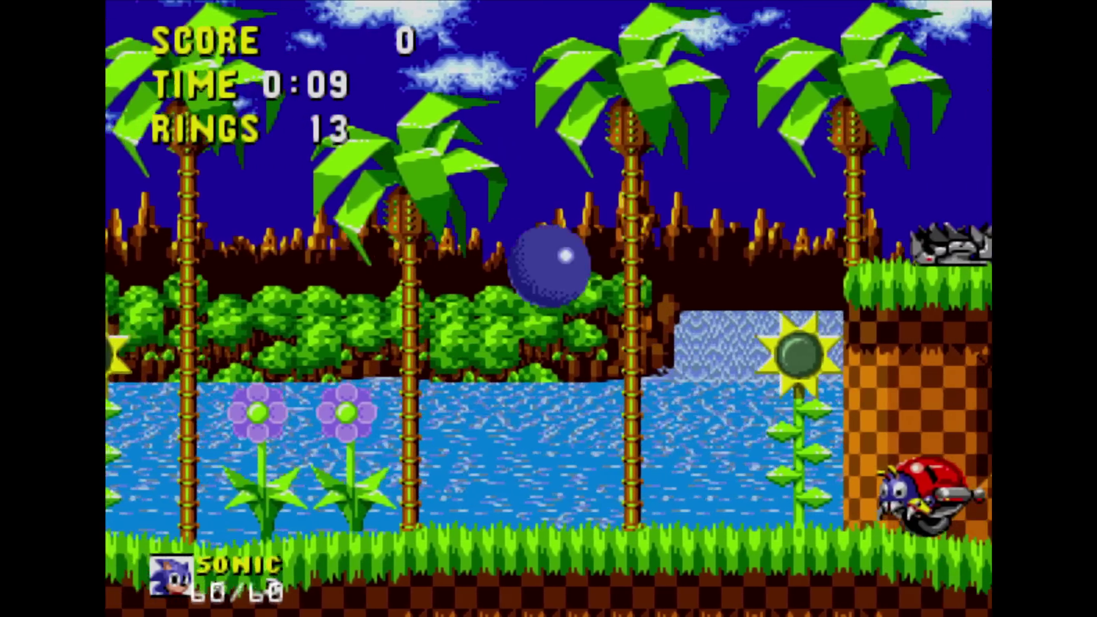
pyautogui.press('Right')
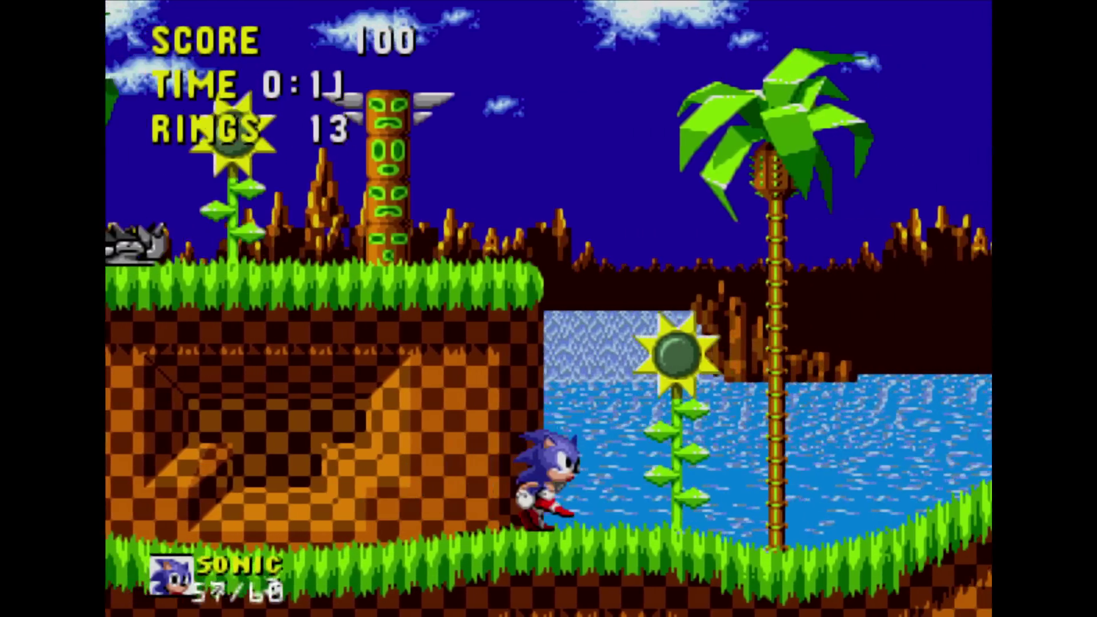
pyautogui.press('z')
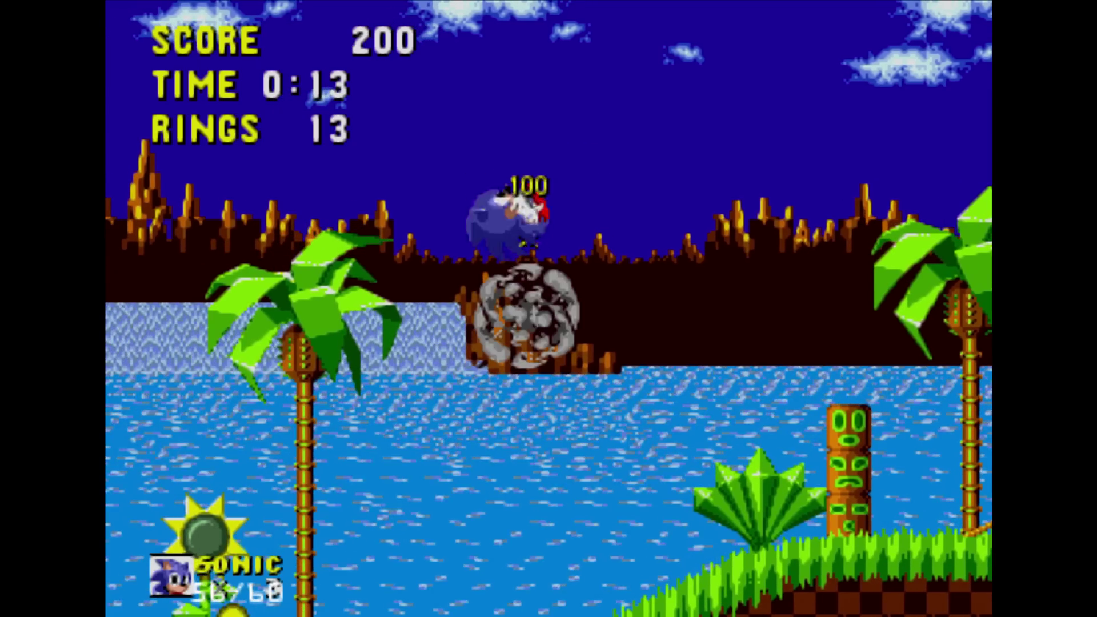
pyautogui.press('Right')
pyautogui.press('Right')
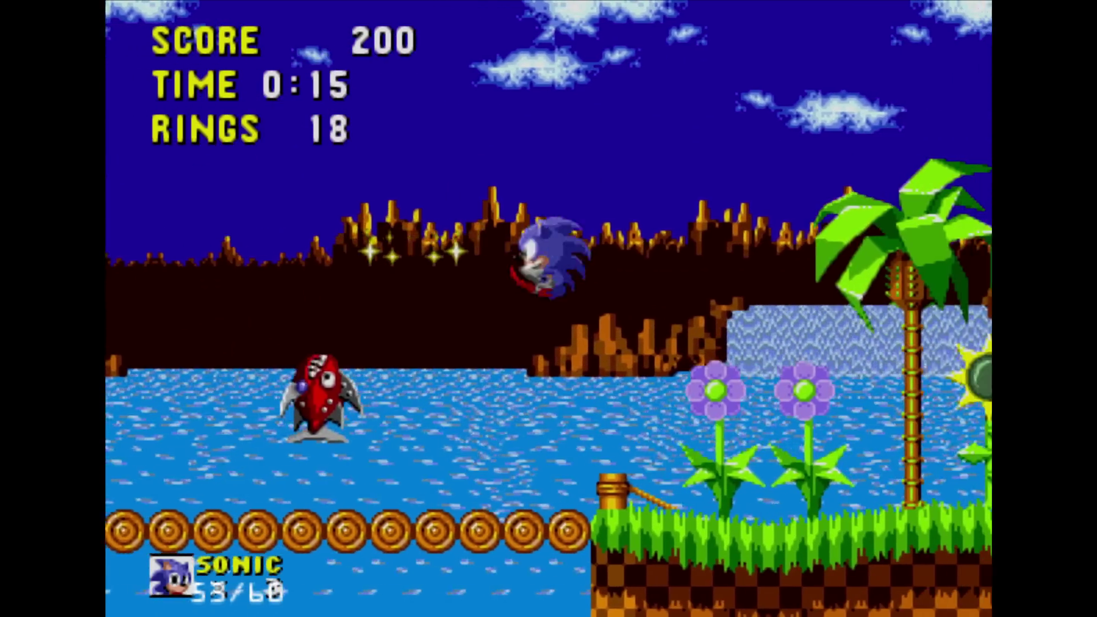
pyautogui.press('Right')
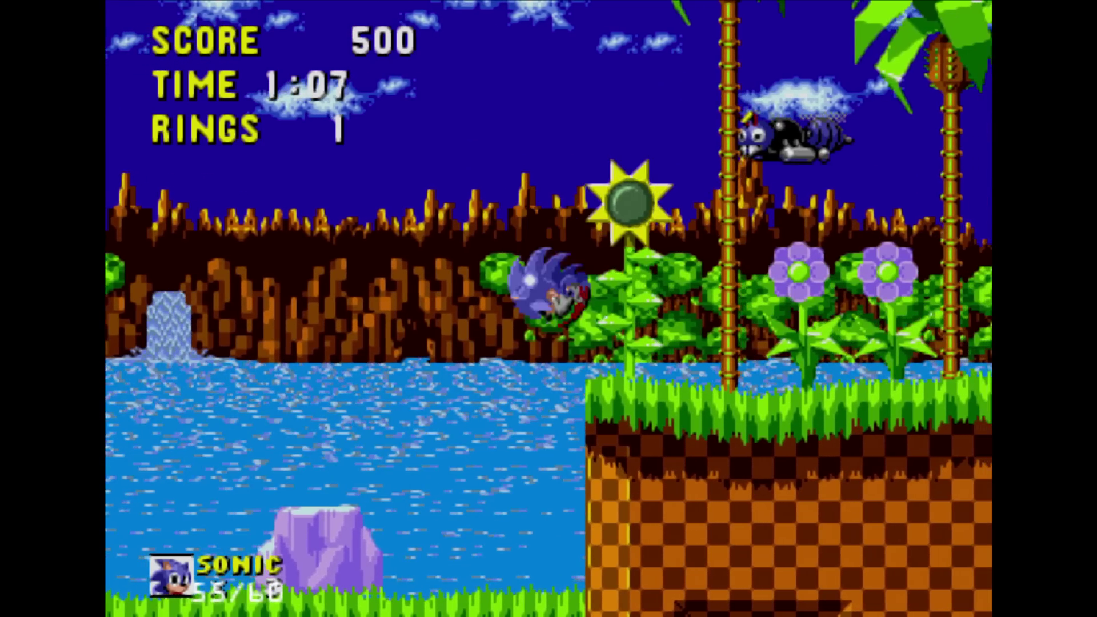
pyautogui.press('Left')
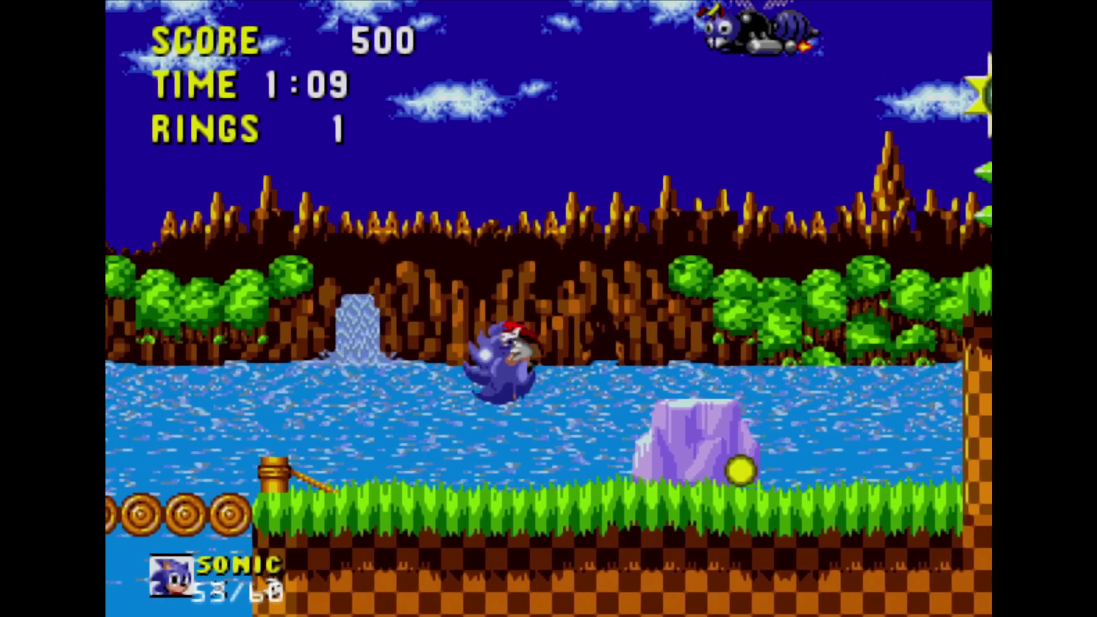
pyautogui.press('Right')
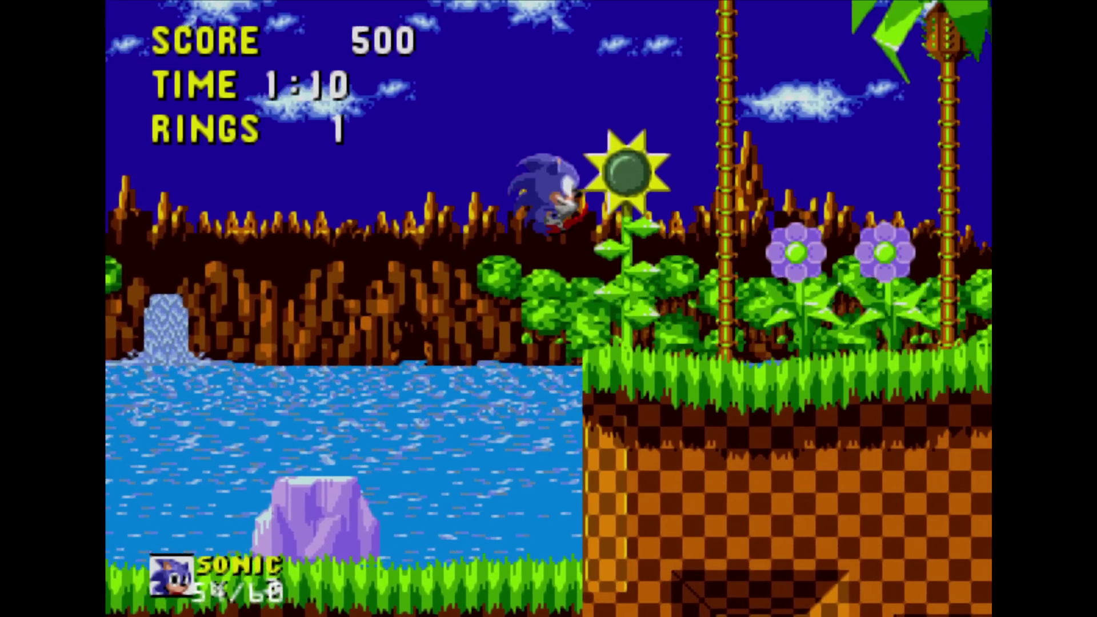
pyautogui.press('Right')
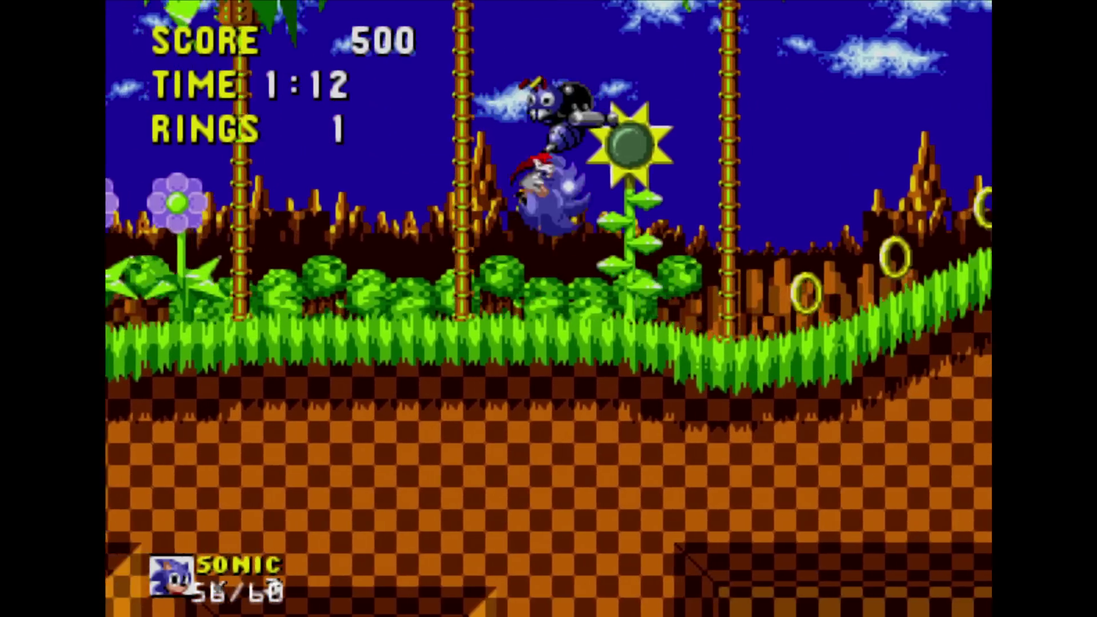
pyautogui.press('Right')
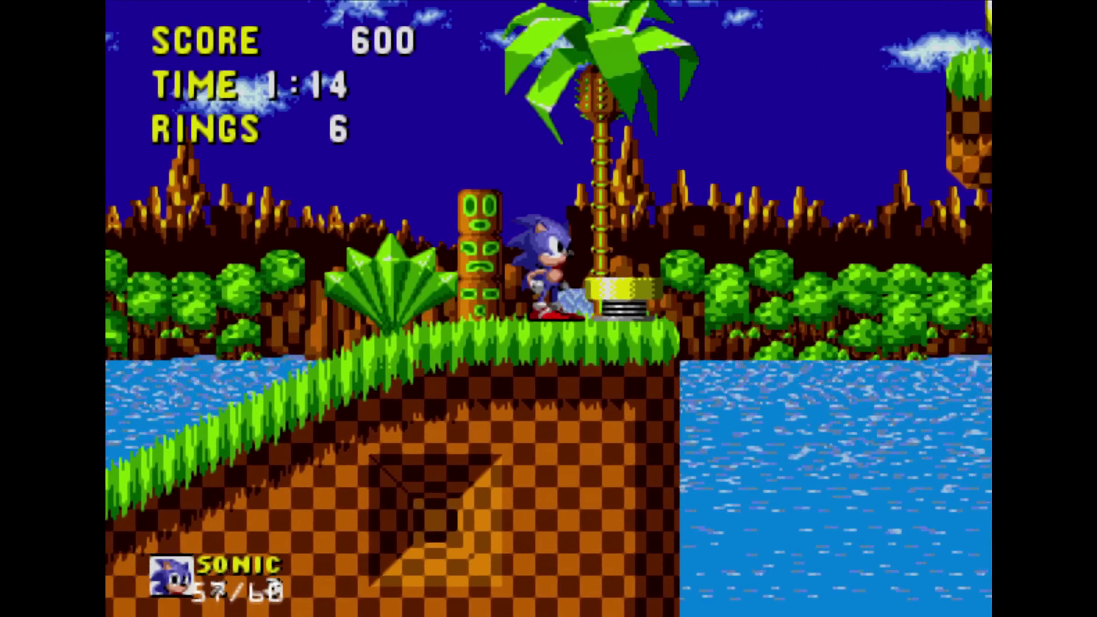
pyautogui.press('Right')
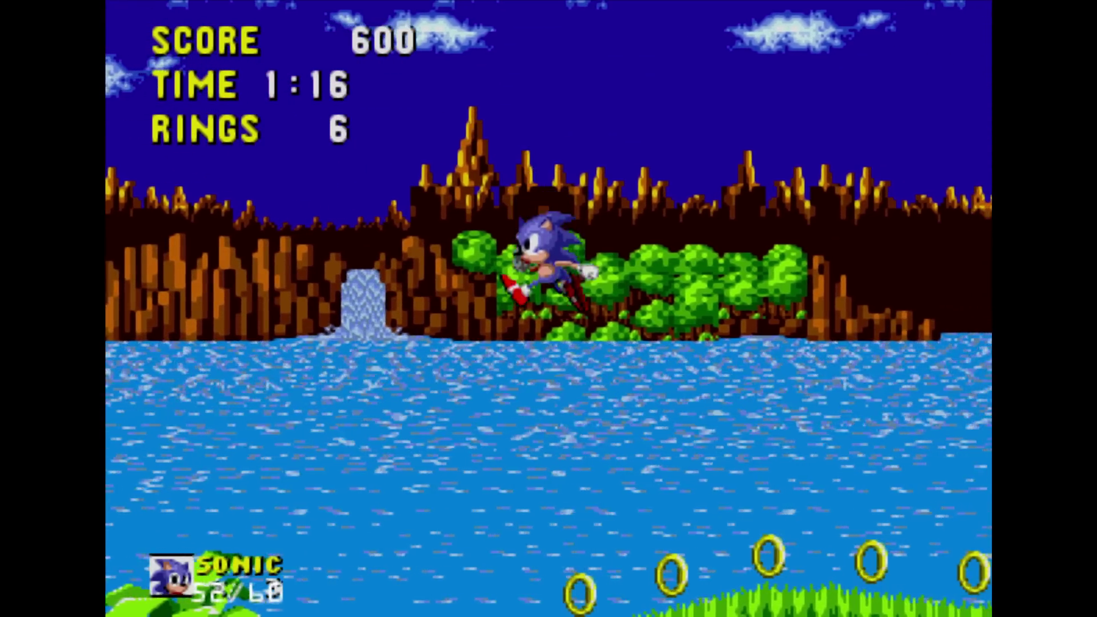
pyautogui.press('Right')
pyautogui.press('space')
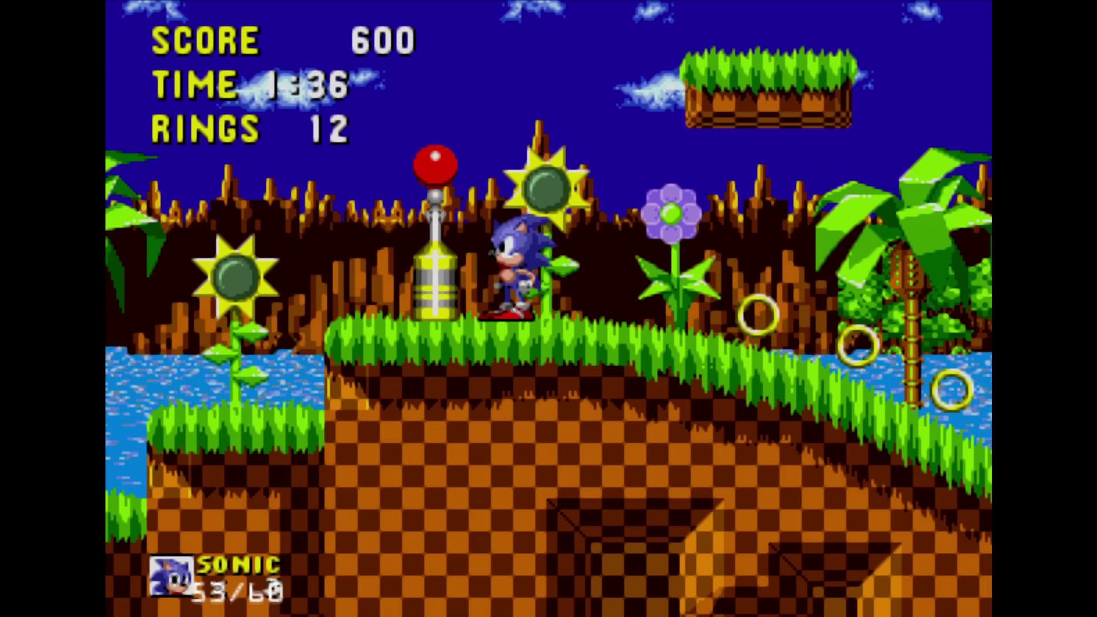
pyautogui.press('Left')
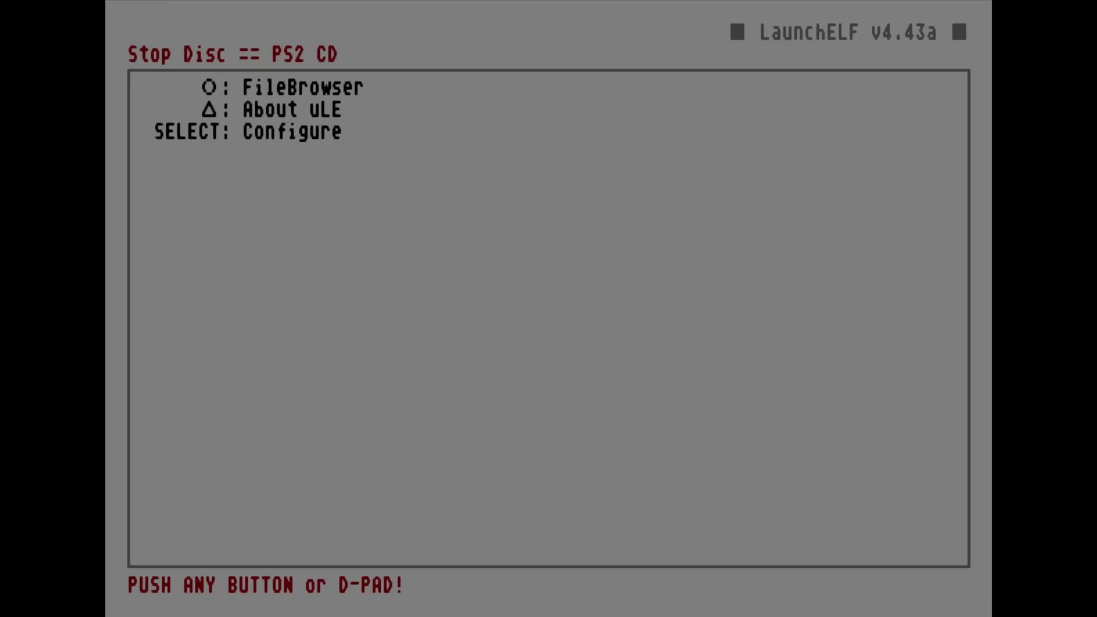
# - Open the FileBrowser in LaunchELF and go into the cdfs:/ device
pyautogui.press('Down')
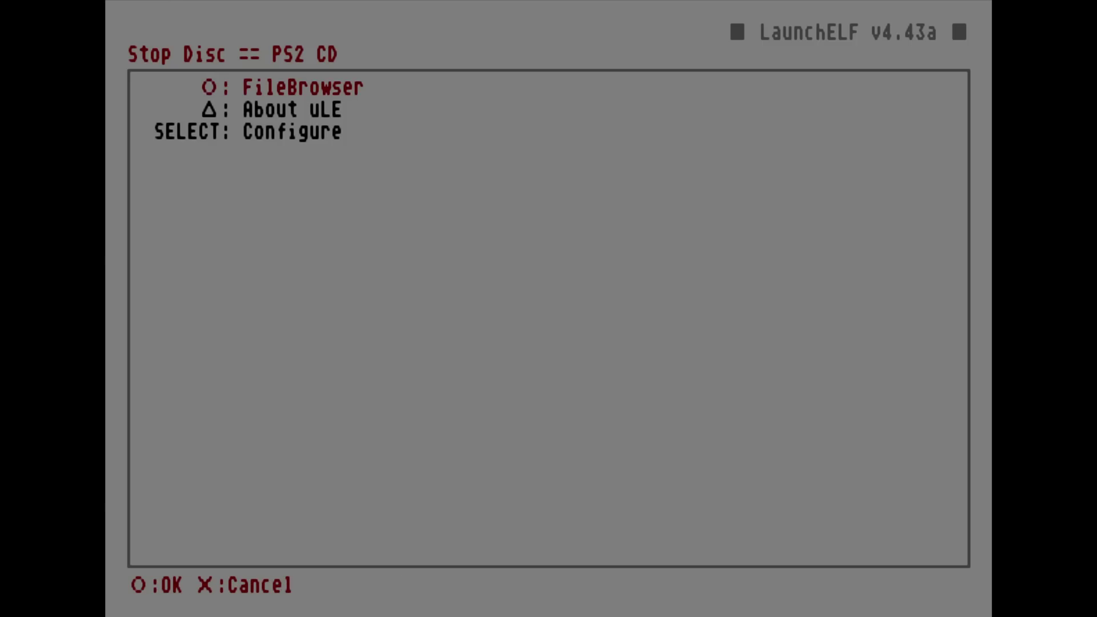
pyautogui.press('Return')
pyautogui.press('Down')
pyautogui.press('Down')
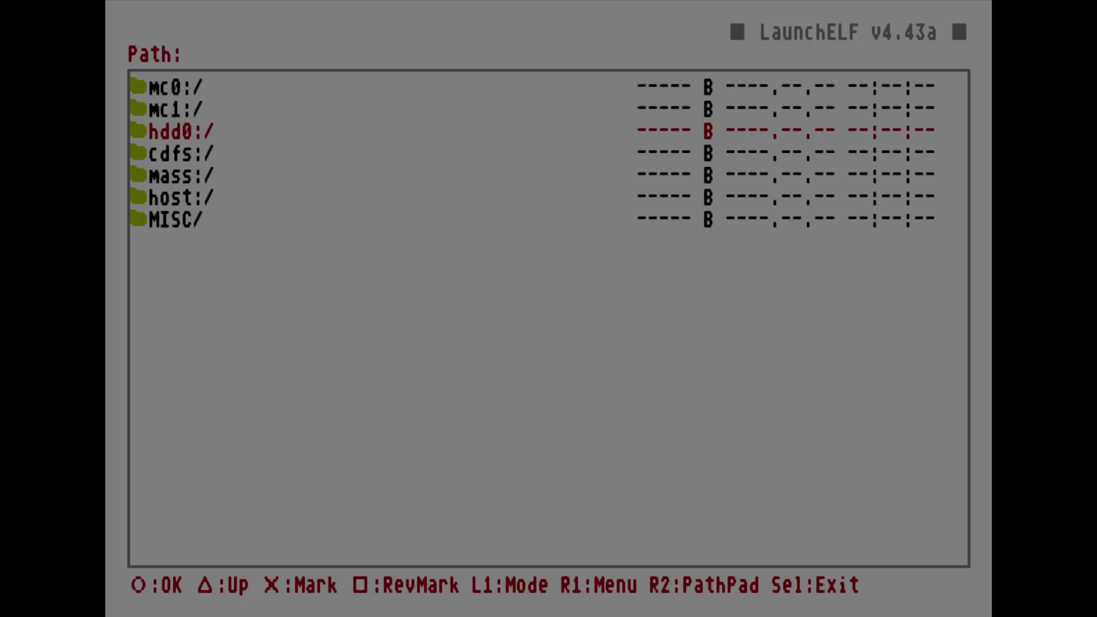
pyautogui.press('Down')
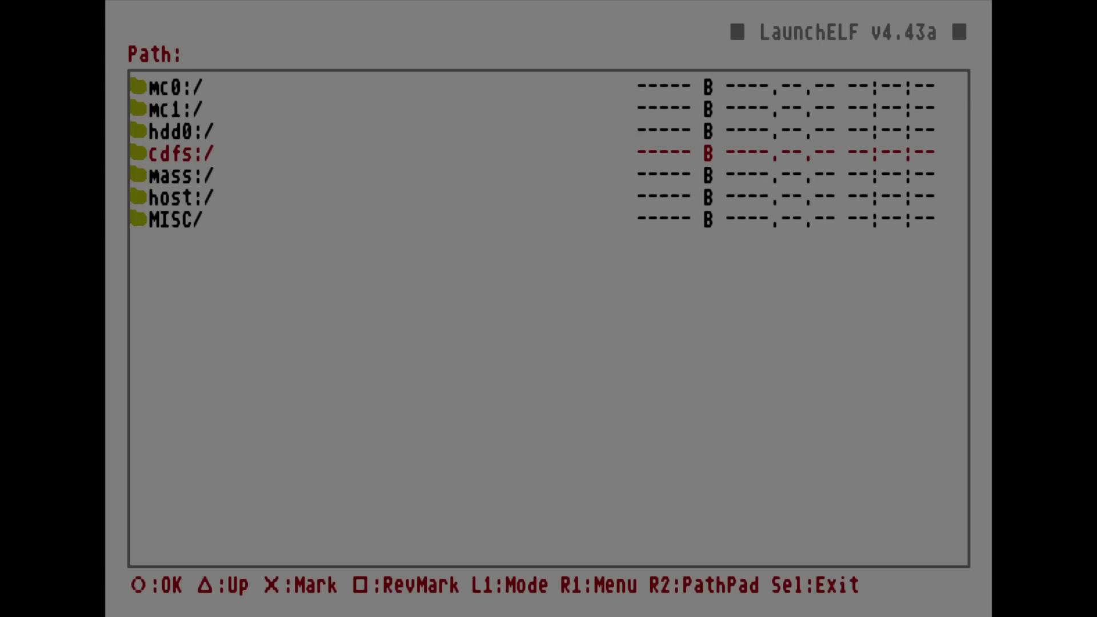
pyautogui.press('Return')
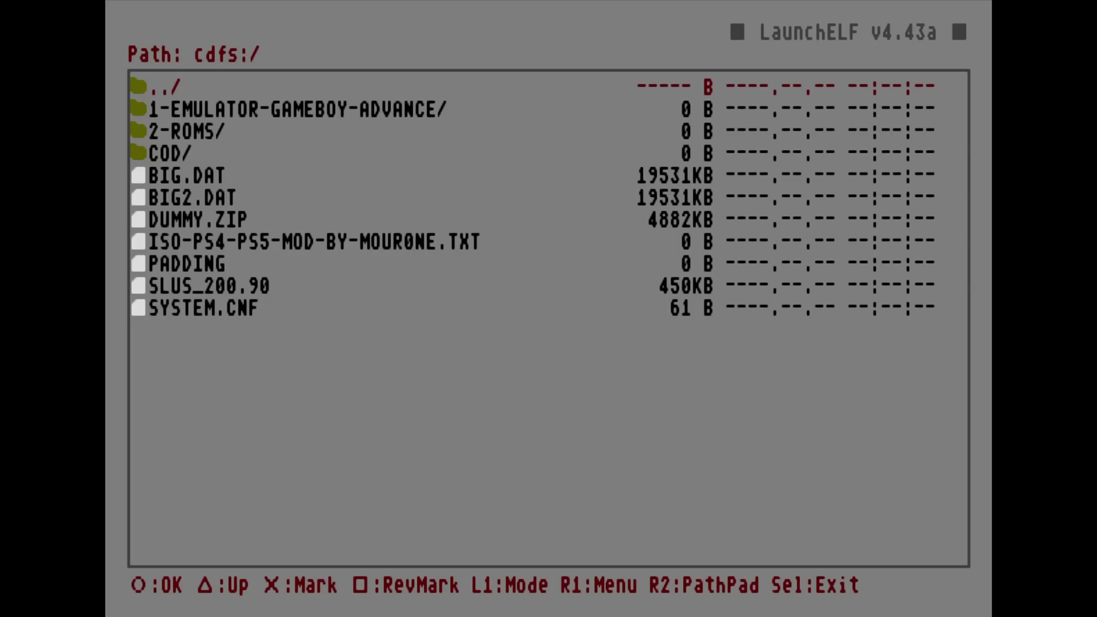
# - Open the 1-EMULATOR-GAMEBOY-ADVANCE folder and launch EMULATOR-GBA.ELF
pyautogui.press('Down')
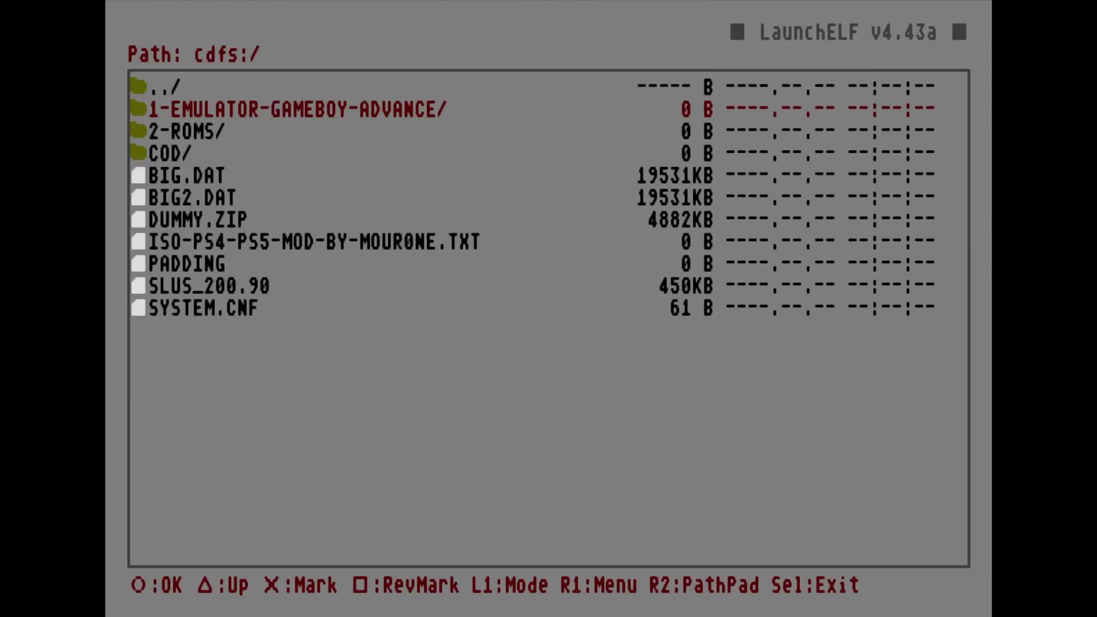
pyautogui.press('Return')
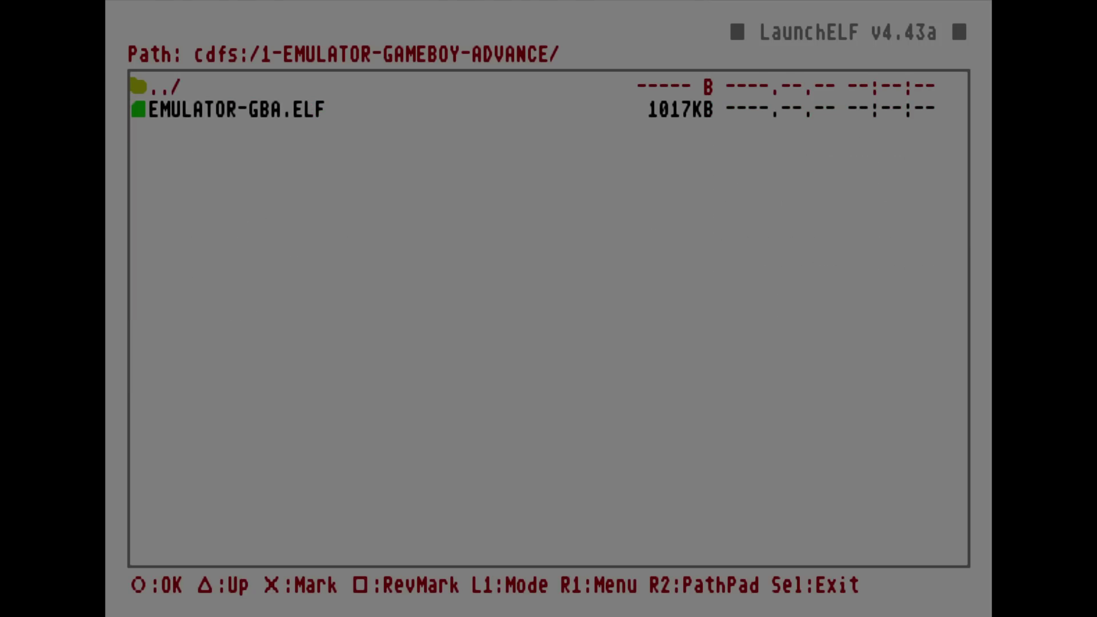
pyautogui.press('Down')
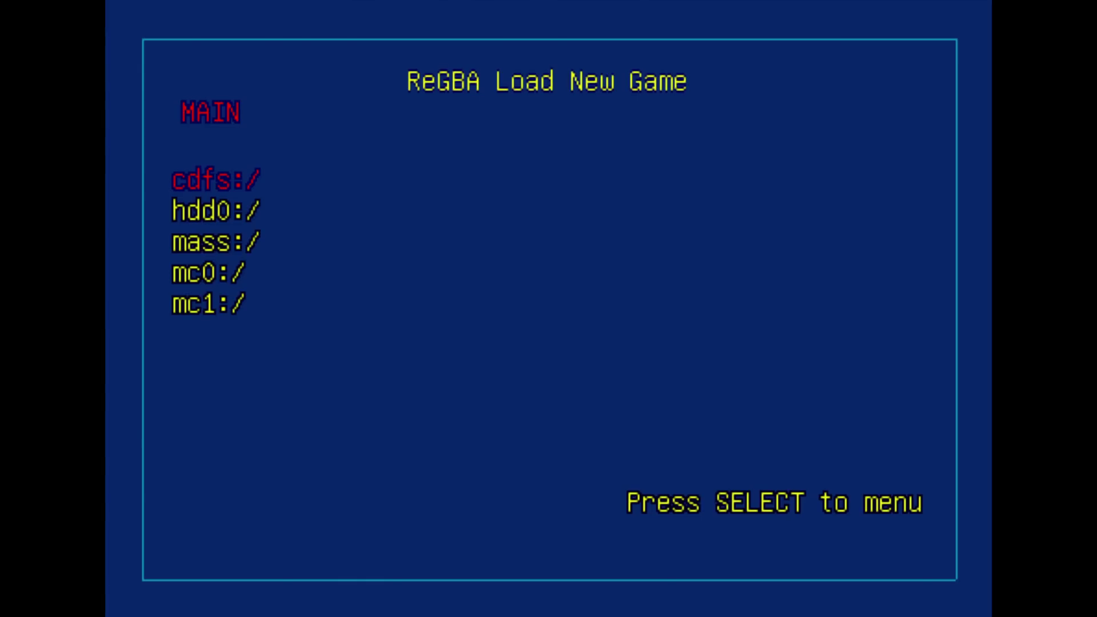
# - Browse the disc in ReGBA to the cdfs:/2-ROMS/GBA folder
pyautogui.press('Down')
pyautogui.press('Up')
pyautogui.press('Return')
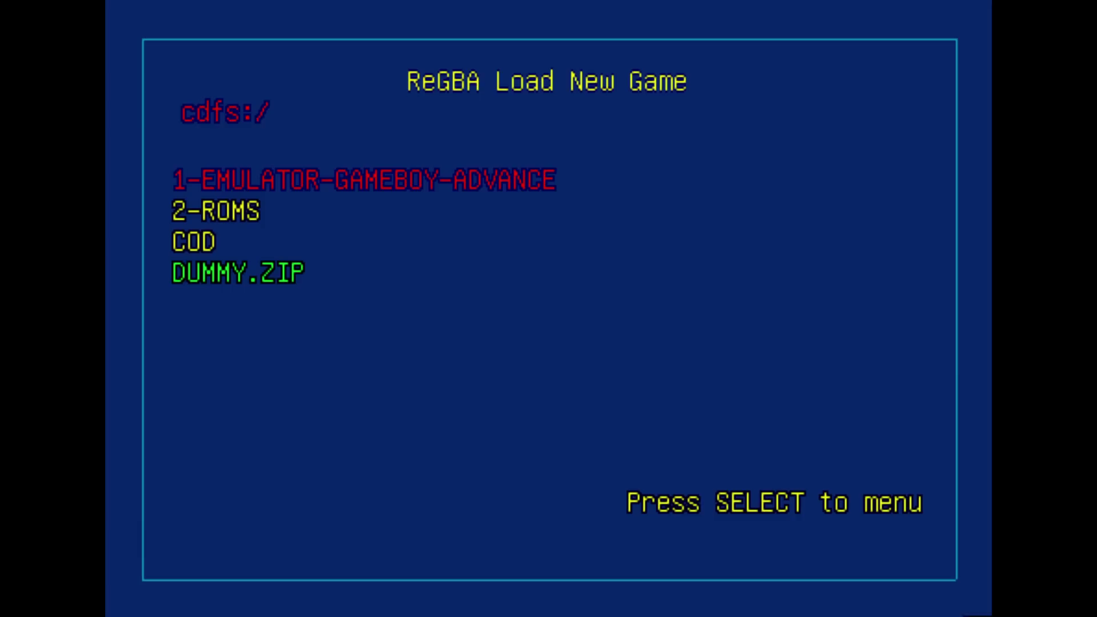
pyautogui.press('Down')
pyautogui.press('Return')
pyautogui.press('Down')
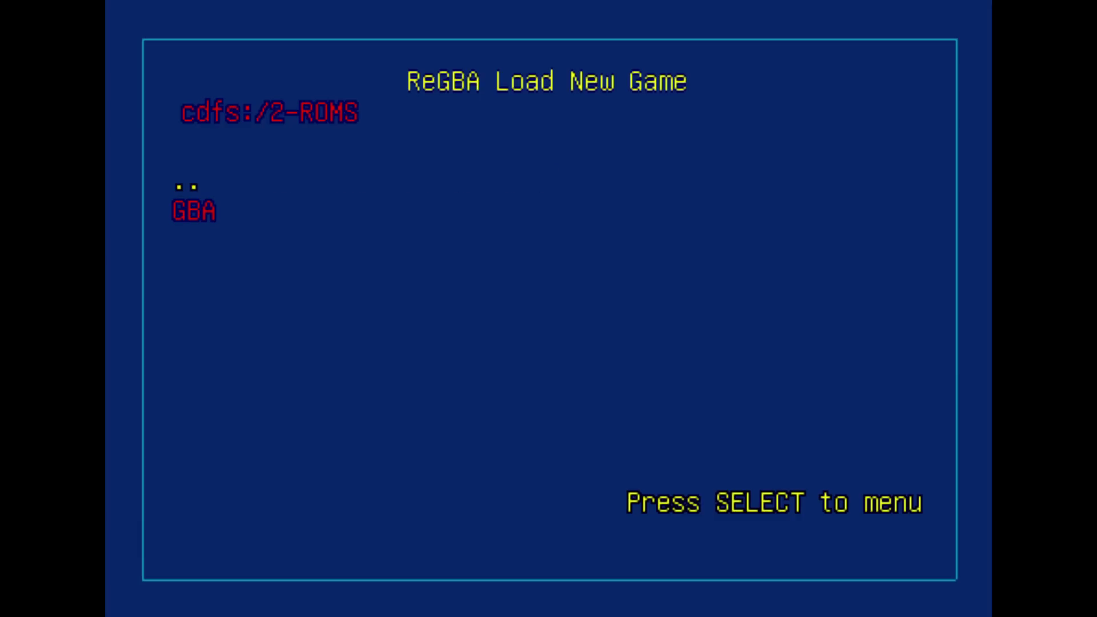
pyautogui.press('Return')
# - Look through the folders and ROMs in the GBA directory and open the 1-MARIO folder
pyautogui.press('Down')
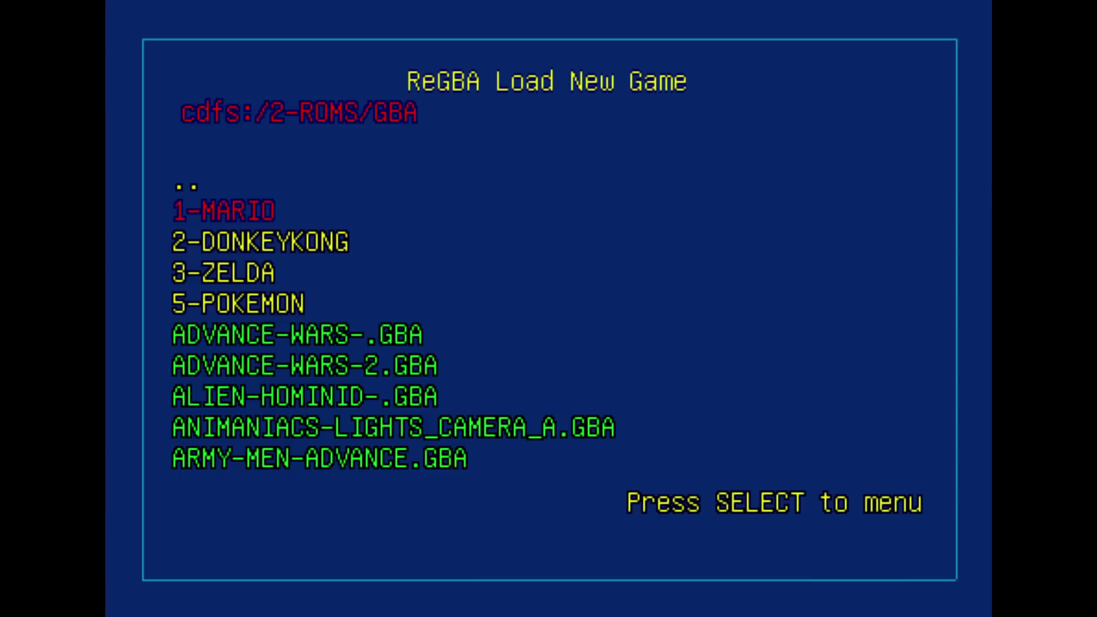
pyautogui.press('Down')
pyautogui.press('Down')
pyautogui.press('Down')
pyautogui.press('Down')
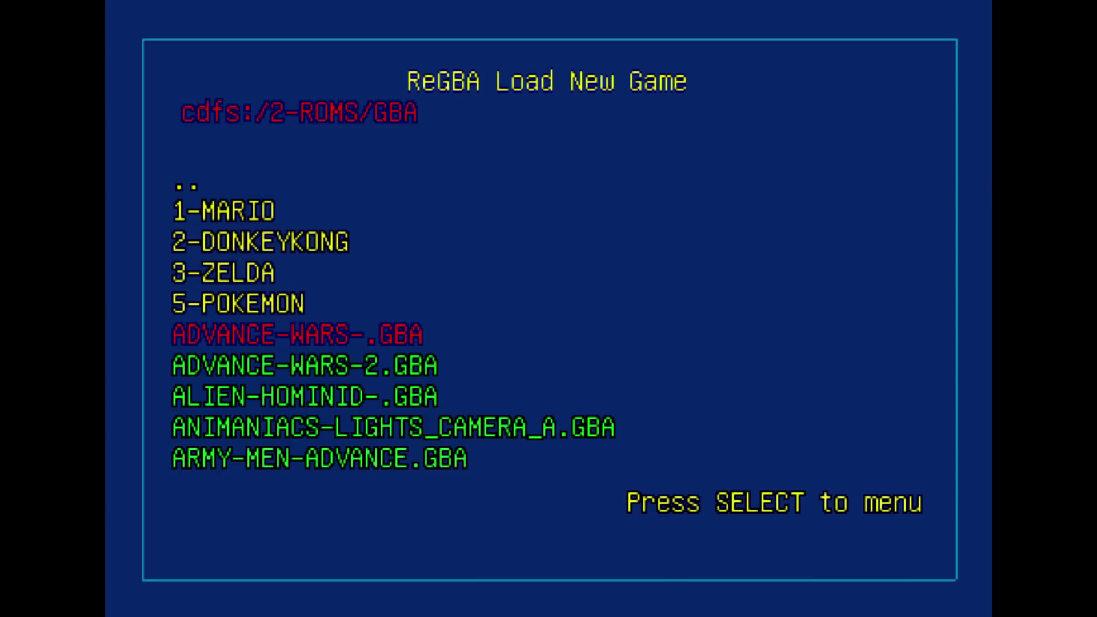
pyautogui.press('Up')
pyautogui.press('Up')
pyautogui.press('Up')
pyautogui.press('Up')
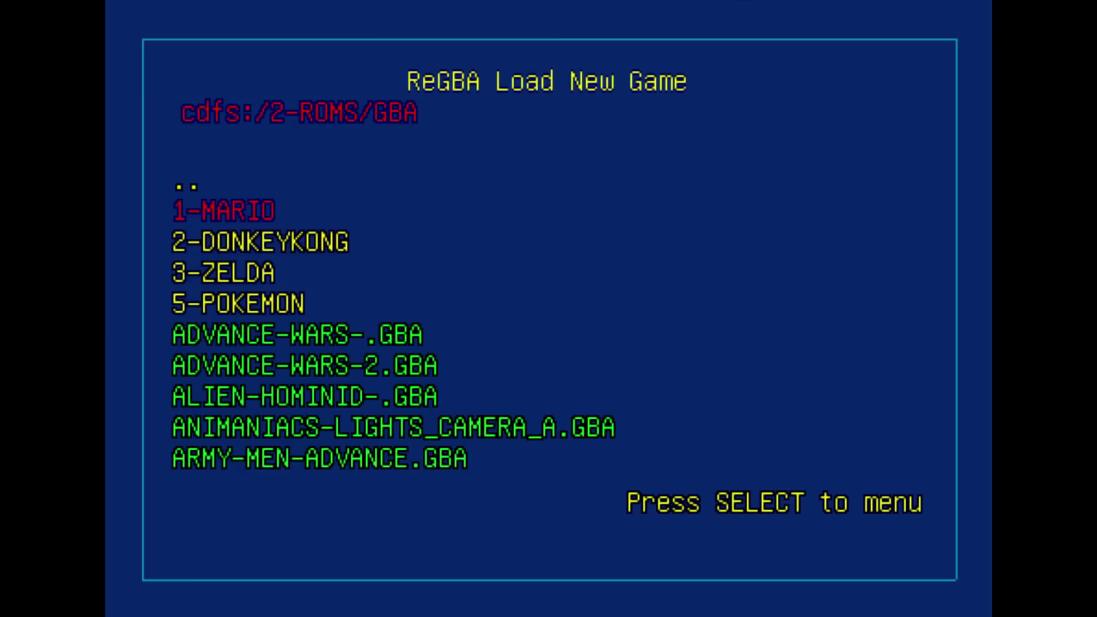
pyautogui.press('Return')
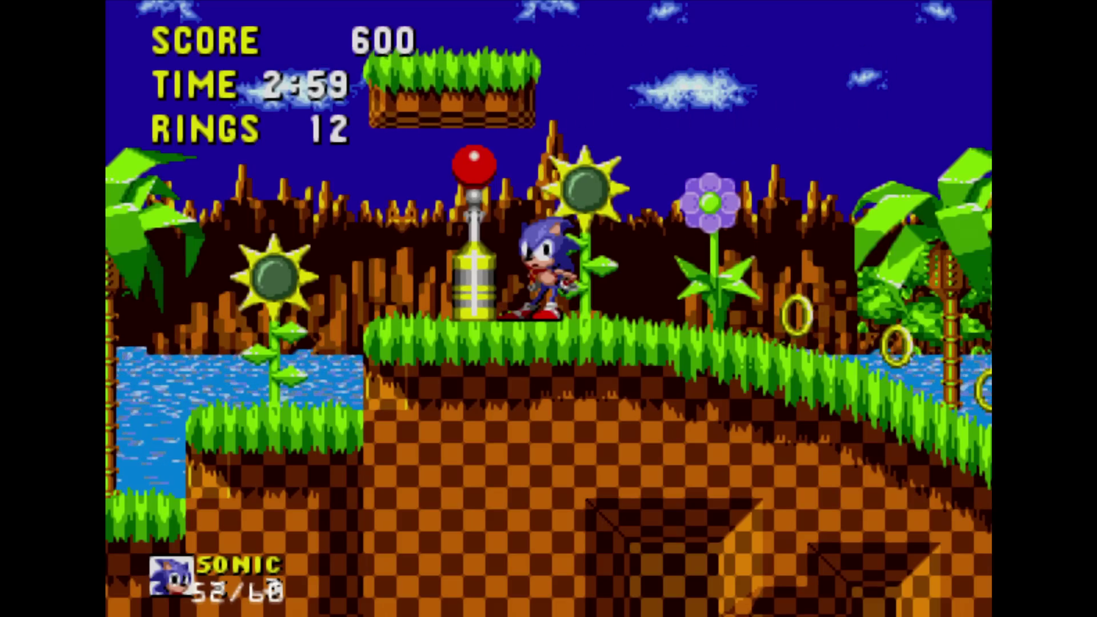
# - Bring up the PS5 control center over the Sonic game and view the recently created video clip in full screen
pyautogui.press('super')
pyautogui.press('Right')
pyautogui.press('Right')
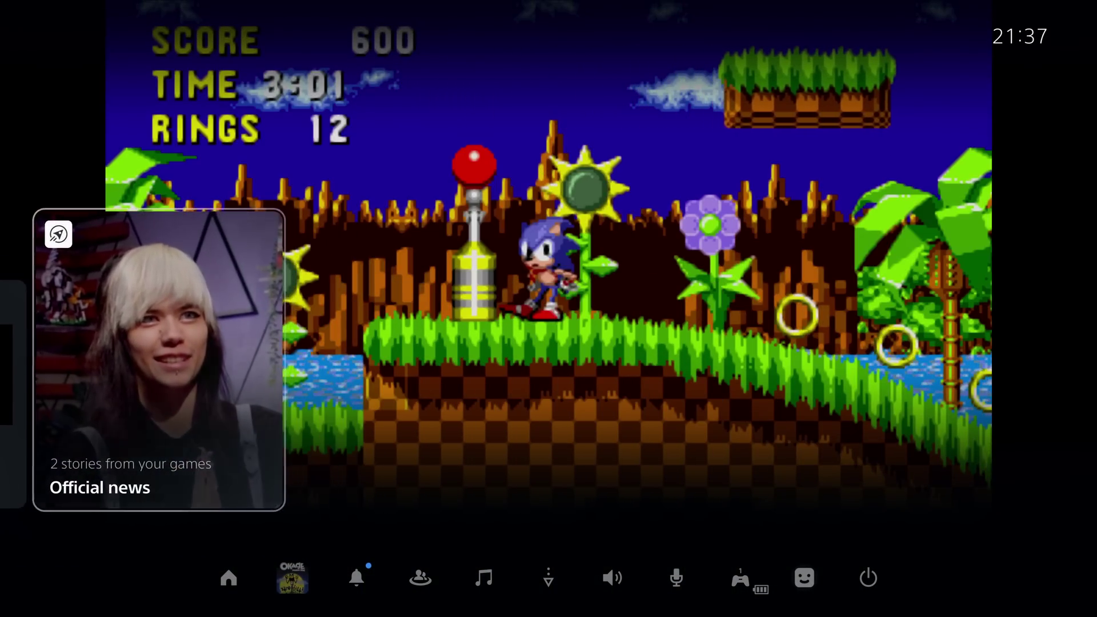
pyautogui.press('Left')
pyautogui.press('Left')
pyautogui.press('Right')
pyautogui.press('Return')
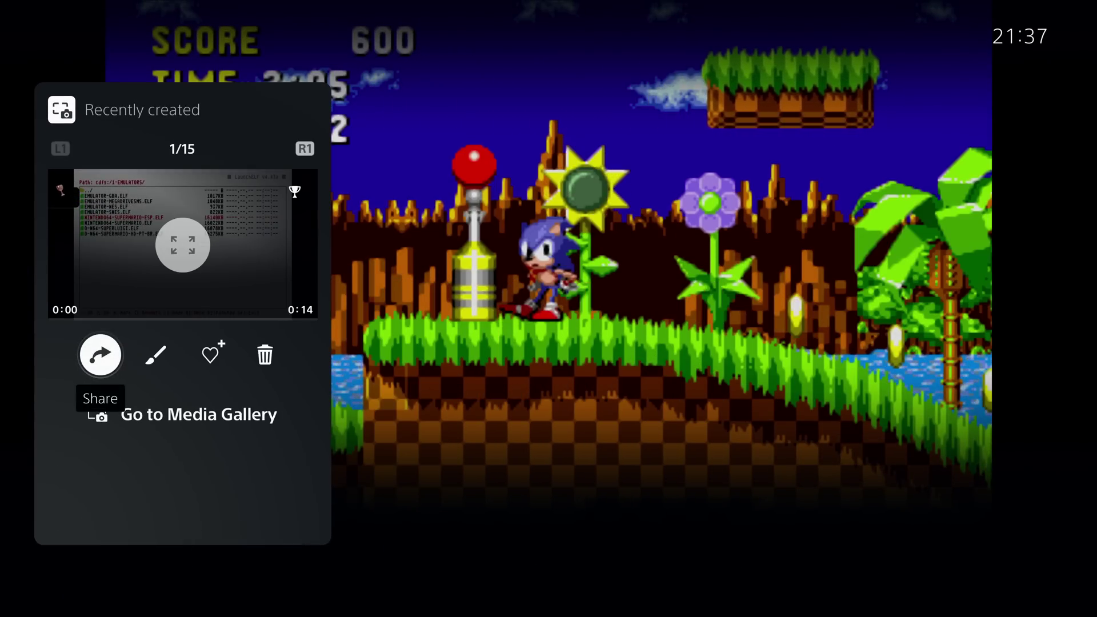
pyautogui.press('Up')
pyautogui.press('Return')
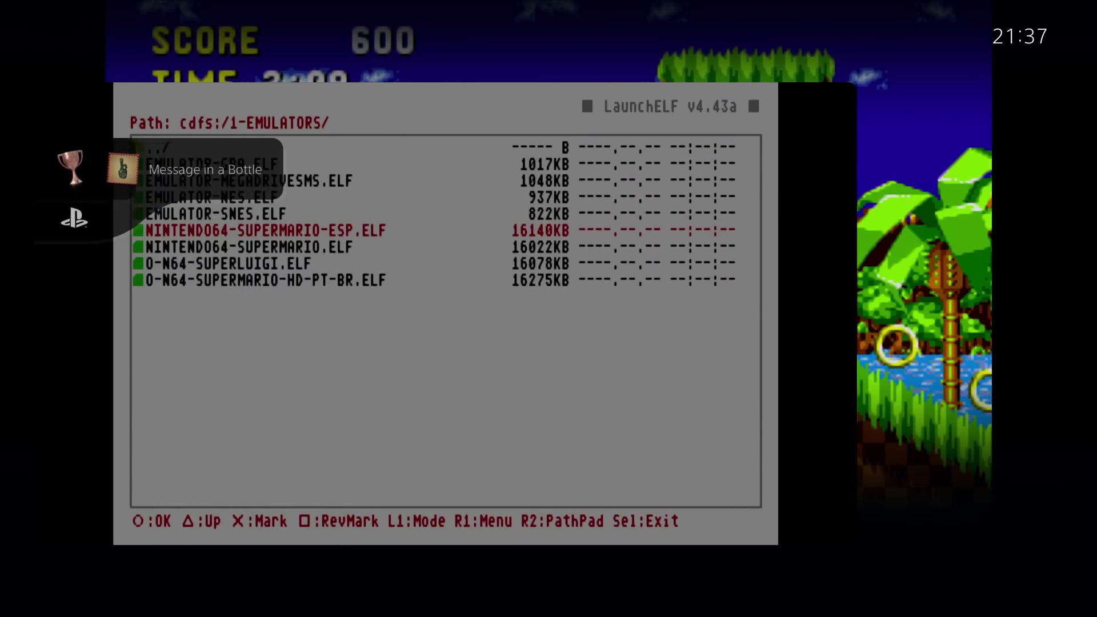
# - Close the video clip and its Recently created card, and return to the PS5 home screen
pyautogui.press('Escape')
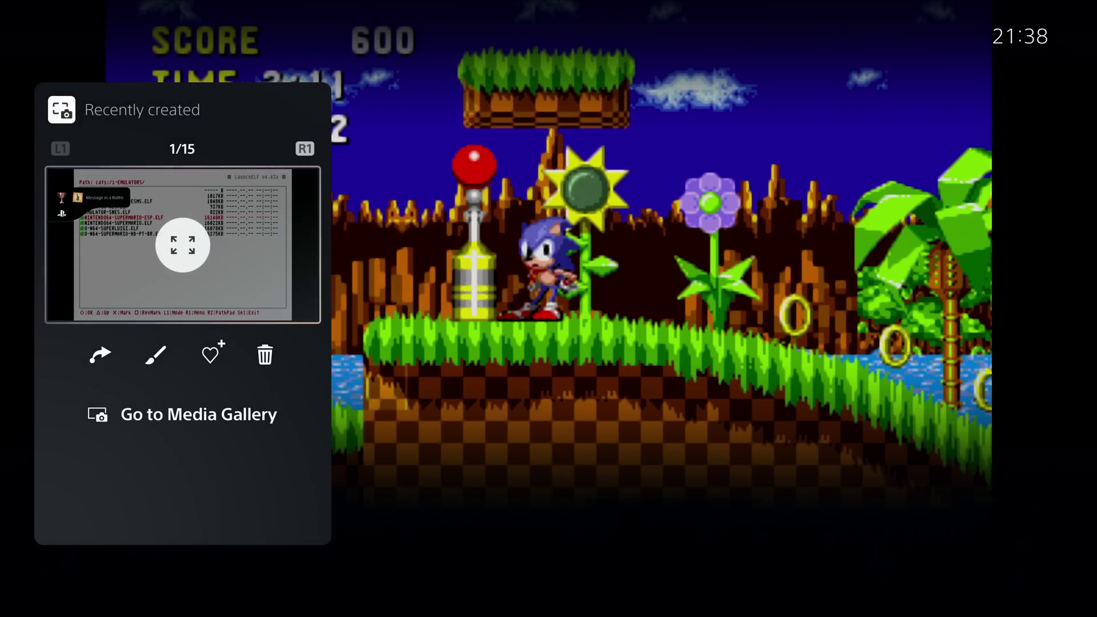
pyautogui.press('Escape')
pyautogui.press('Left')
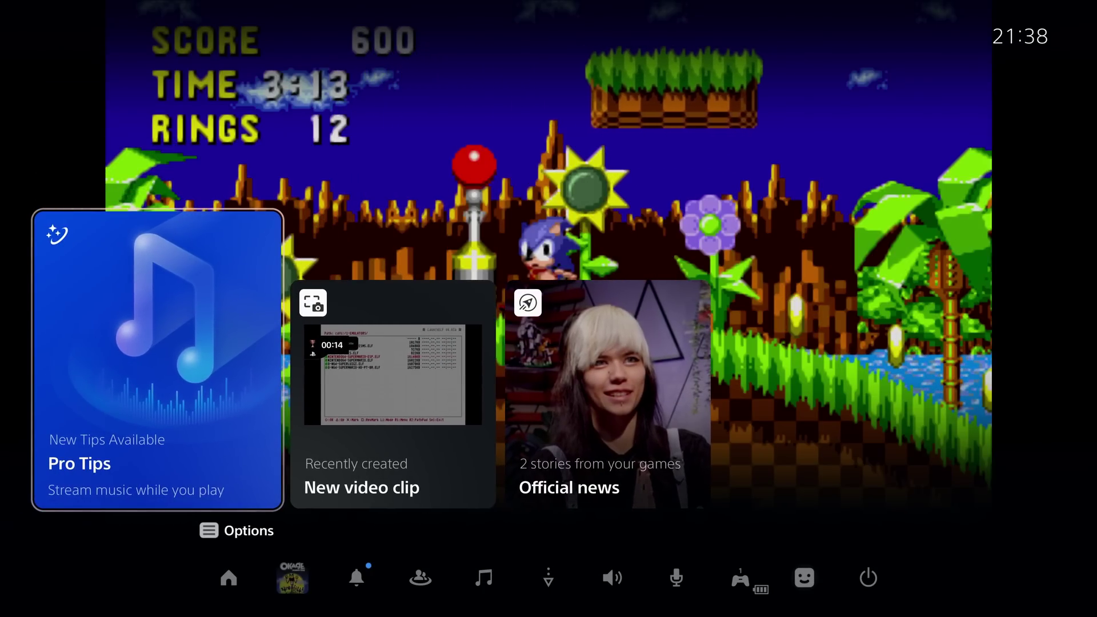
pyautogui.press('Down')
pyautogui.press('Return')
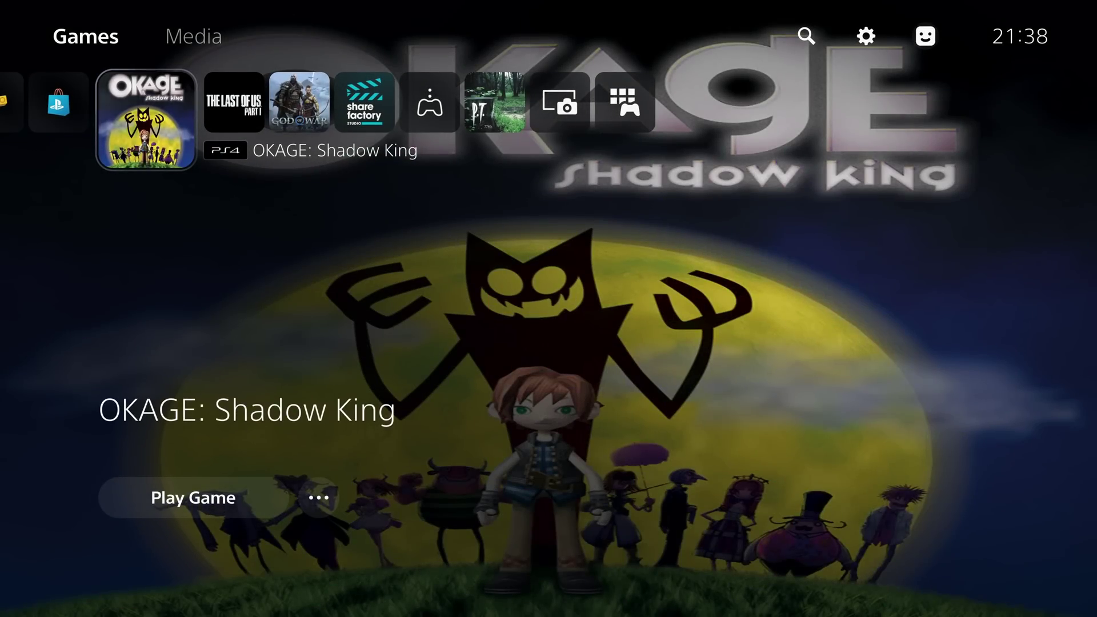